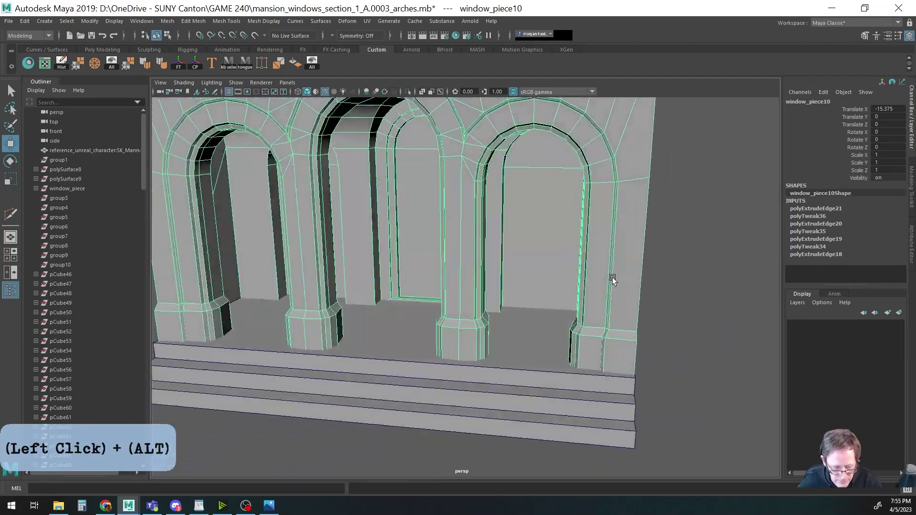
Examine the mansion's front facade and arched entrance up close, from a distance and from above.
{"action": "right_click_drag", "start_coordinate": [571, 274], "coordinate": [236, 271], "text": "alt"}
{"action": "middle_click_drag", "start_coordinate": [236, 272], "coordinate": [365, 277], "text": "alt"}
{"action": "left_click_drag", "start_coordinate": [365, 276], "coordinate": [400, 280], "text": "alt"}
{"action": "middle_click_drag", "start_coordinate": [400, 279], "coordinate": [463, 270], "text": "alt"}
{"action": "mouse_move", "coordinate": [463, 271]}
{"action": "left_mouse_down", "text": "alt"}
{"action": "mouse_move", "coordinate": [473, 280]}
{"action": "mouse_move", "coordinate": [456, 281]}
{"action": "left_mouse_up", "text": "alt"}
{"action": "right_click_drag", "start_coordinate": [457, 281], "coordinate": [378, 266], "text": "alt"}
{"action": "middle_click_drag", "start_coordinate": [378, 266], "coordinate": [461, 318], "text": "alt"}
{"action": "left_click_drag", "start_coordinate": [461, 317], "coordinate": [441, 325], "text": "alt"}
{"action": "middle_click_drag", "start_coordinate": [441, 324], "coordinate": [516, 282], "text": "alt"}
{"action": "mouse_move", "coordinate": [517, 282]}
{"action": "left_mouse_down", "text": "alt"}
{"action": "mouse_move", "coordinate": [453, 308]}
{"action": "mouse_move", "coordinate": [513, 285]}
{"action": "left_mouse_up", "text": "alt"}
{"action": "middle_click_drag", "start_coordinate": [448, 273], "coordinate": [473, 285], "text": "alt"}
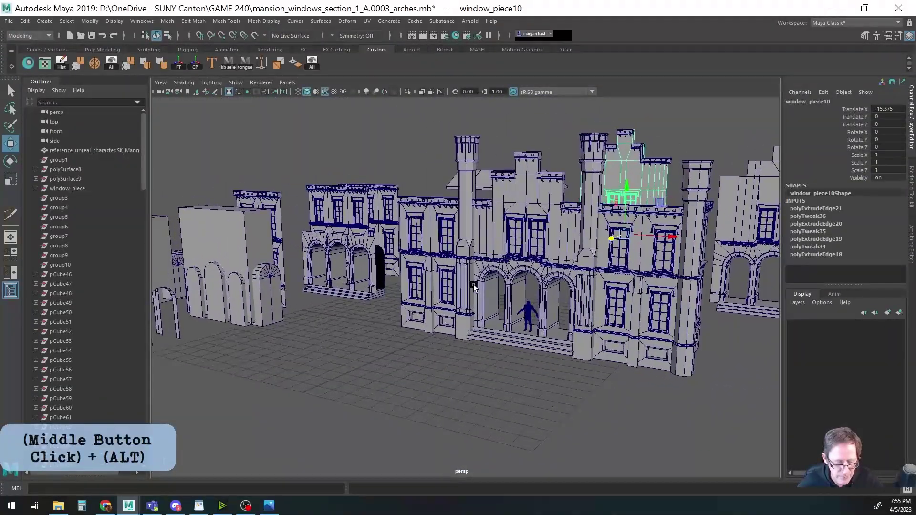
{"action": "left_click_drag", "start_coordinate": [474, 285], "coordinate": [392, 300], "text": "alt"}
{"action": "middle_click_drag", "start_coordinate": [392, 299], "coordinate": [430, 300], "text": "alt"}
{"action": "left_click_drag", "start_coordinate": [430, 301], "coordinate": [432, 300], "text": "alt"}
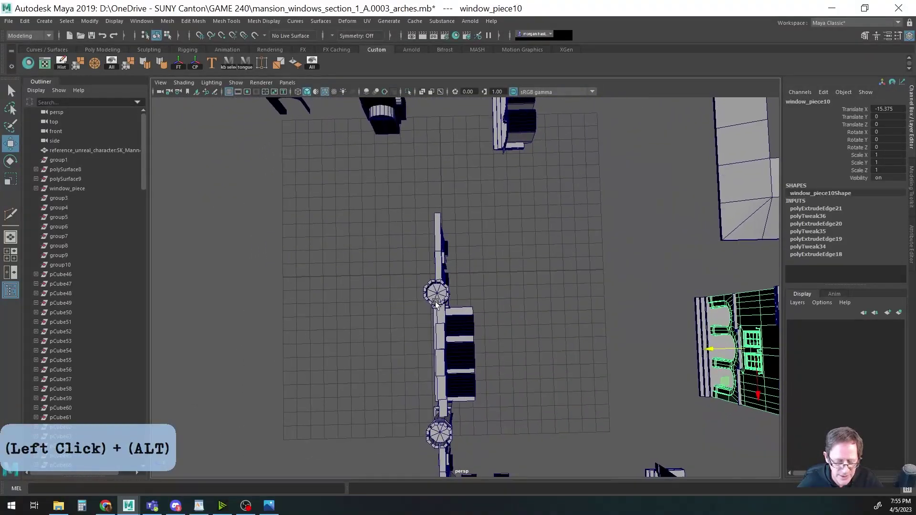
{"action": "right_click_drag", "start_coordinate": [432, 300], "coordinate": [565, 303], "text": "alt"}
{"action": "middle_click_drag", "start_coordinate": [511, 329], "coordinate": [503, 272], "text": "alt"}
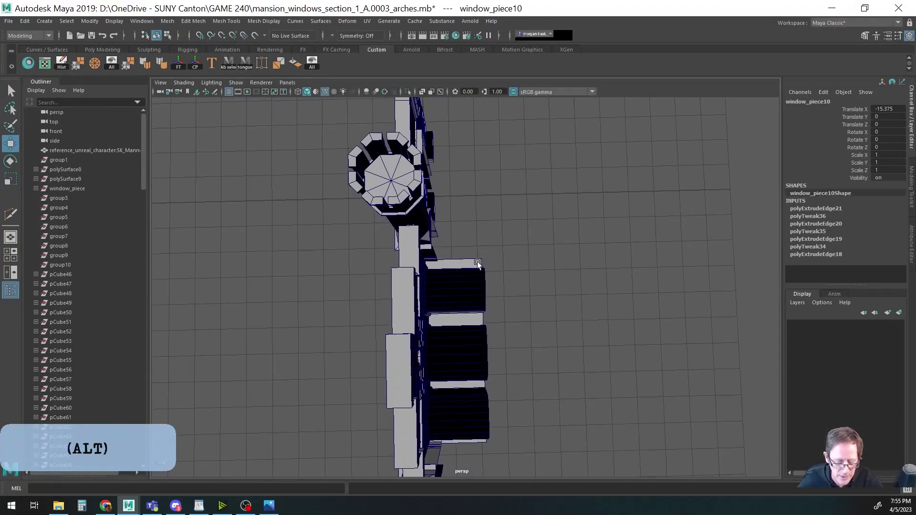
{"action": "middle_click_drag", "start_coordinate": [477, 375], "coordinate": [529, 380], "text": "alt"}
{"action": "left_click_drag", "start_coordinate": [529, 380], "coordinate": [472, 361], "text": "alt"}
{"action": "right_click_drag", "start_coordinate": [472, 360], "coordinate": [444, 310], "text": "alt"}
{"action": "middle_click_drag", "start_coordinate": [444, 310], "coordinate": [469, 307], "text": "alt"}
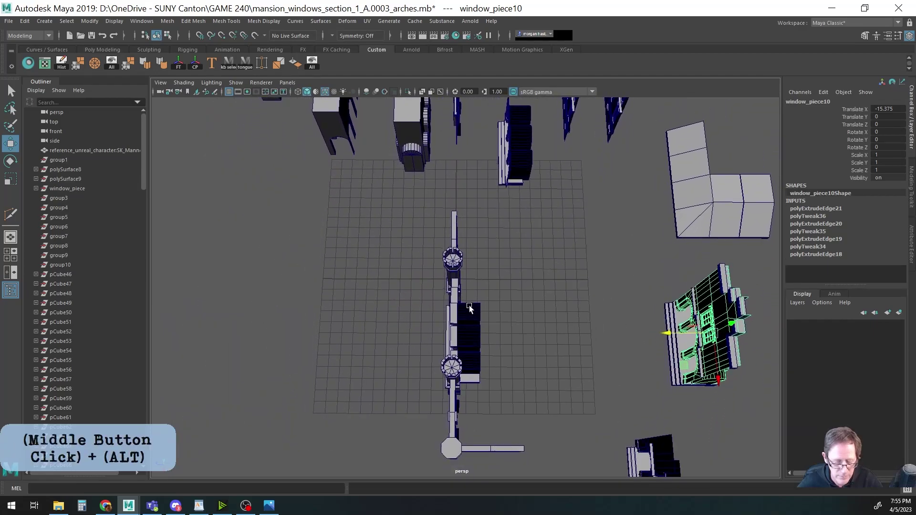
Duplicate the triple-arch entrance wall and move the copy out in front of the facade to Translate Z 9.828.
{"action": "left_click", "coordinate": [476, 329]}
{"action": "mouse_move", "coordinate": [521, 347]}
{"action": "left_mouse_down", "text": "alt"}
{"action": "mouse_move", "coordinate": [462, 317]}
{"action": "mouse_move", "coordinate": [471, 333]}
{"action": "mouse_move", "coordinate": [519, 342]}
{"action": "left_mouse_up", "text": "alt"}
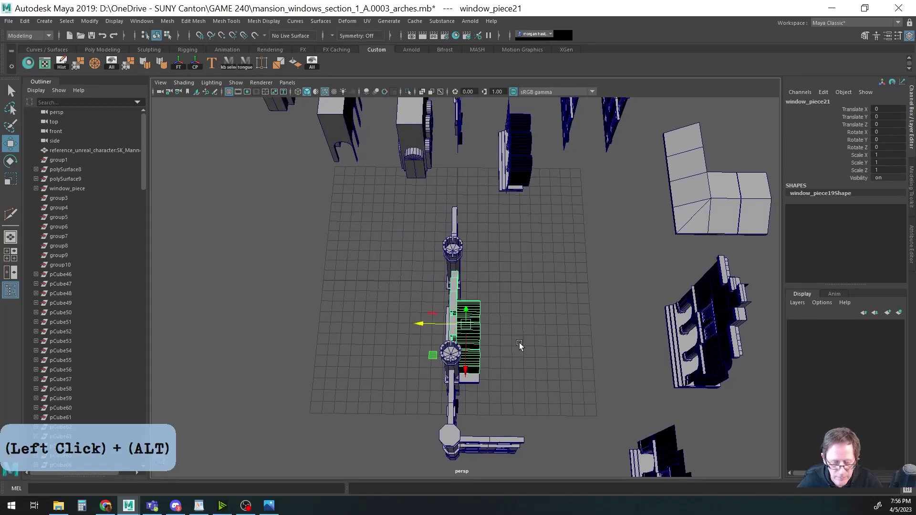
{"action": "key", "text": "w"}
{"action": "left_click_drag", "start_coordinate": [440, 326], "coordinate": [306, 326]}
{"action": "middle_click_drag", "start_coordinate": [335, 330], "coordinate": [481, 342], "text": "alt"}
{"action": "left_click_drag", "start_coordinate": [481, 342], "coordinate": [440, 351], "text": "alt"}
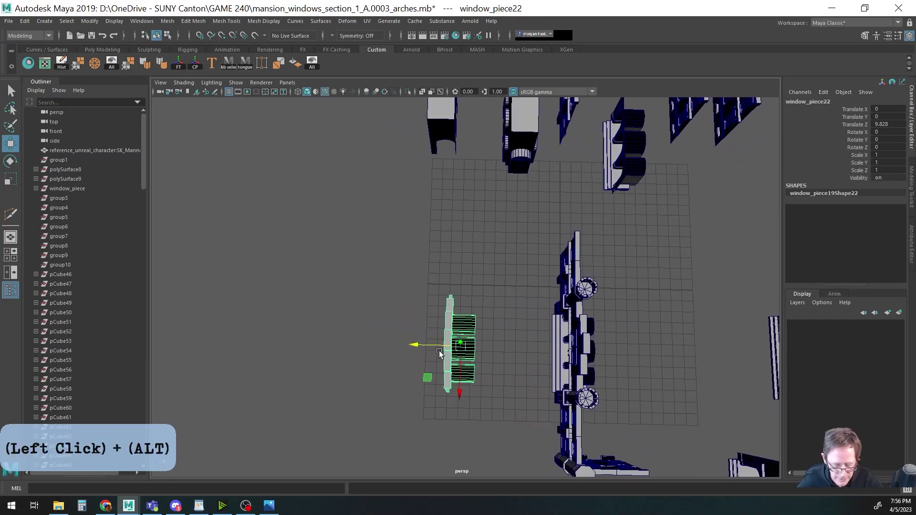
Delete the copied wall's faces, keeping only the inner surfaces of the three arch tunnels.
{"action": "key", "text": "F11"}
{"action": "middle_click_drag", "start_coordinate": [520, 440], "coordinate": [501, 399], "text": "alt"}
{"action": "right_click_drag", "start_coordinate": [501, 399], "coordinate": [523, 340], "text": "alt"}
{"action": "key", "text": "q"}
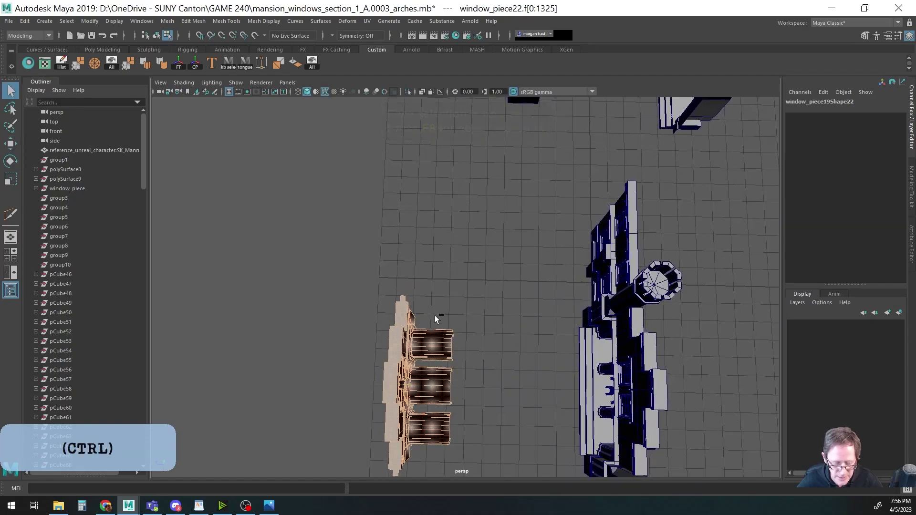
{"action": "left_click_drag", "start_coordinate": [492, 444], "coordinate": [451, 329], "text": "alt"}
{"action": "key", "text": "Delete"}
{"action": "right_click_drag", "start_coordinate": [415, 334], "coordinate": [615, 336], "text": "alt"}
{"action": "middle_click_drag", "start_coordinate": [615, 337], "coordinate": [519, 333], "text": "alt"}
{"action": "left_click_drag", "start_coordinate": [517, 333], "coordinate": [457, 338], "text": "alt"}
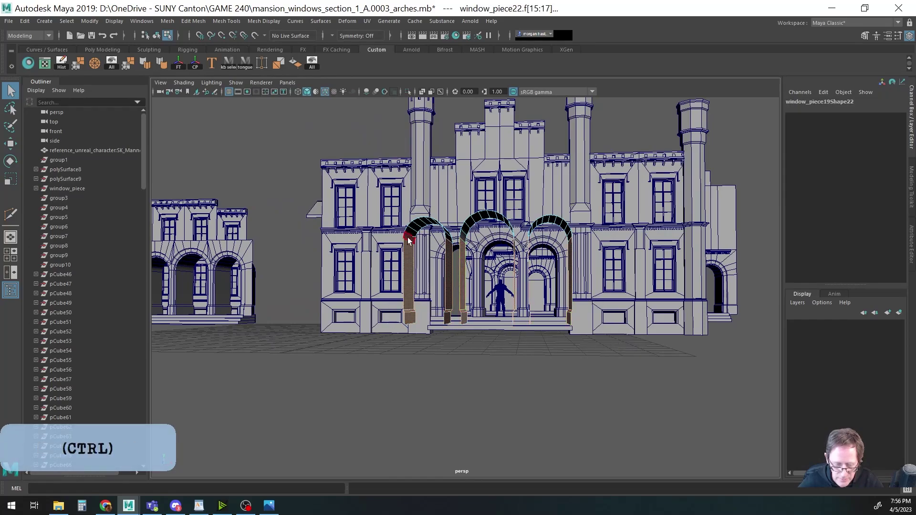
{"action": "left_click_drag", "start_coordinate": [535, 336], "coordinate": [501, 342], "text": "alt"}
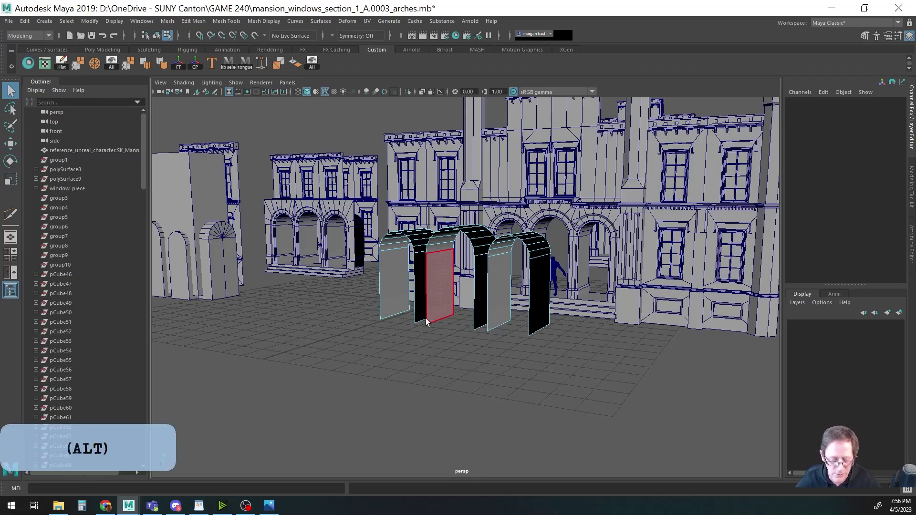
Bridge the opposite bottom edges of the outer arch nearest the side wing and of the middle arch to create their floors.
{"action": "left_click_drag", "start_coordinate": [427, 319], "coordinate": [453, 320], "text": "alt"}
{"action": "right_click_drag", "start_coordinate": [453, 319], "coordinate": [483, 321], "text": "alt"}
{"action": "middle_click_drag", "start_coordinate": [482, 321], "coordinate": [520, 316], "text": "alt"}
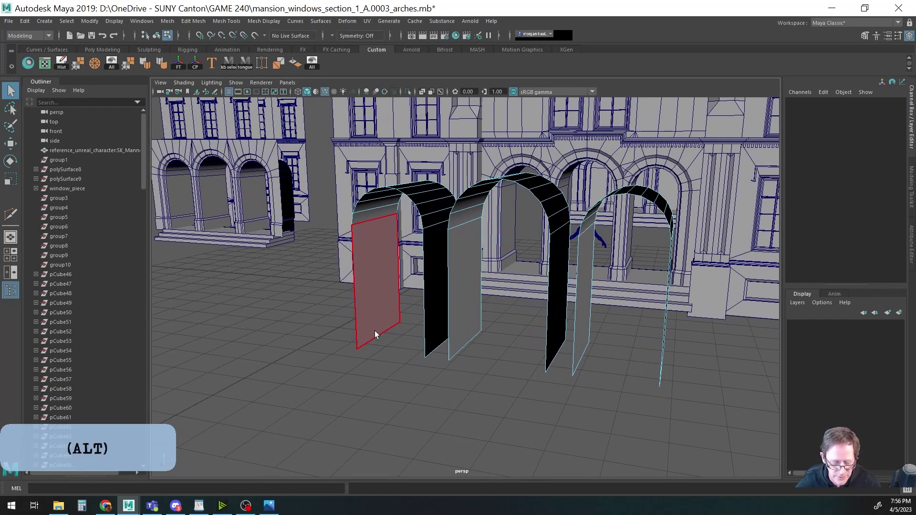
{"action": "key", "text": "F10"}
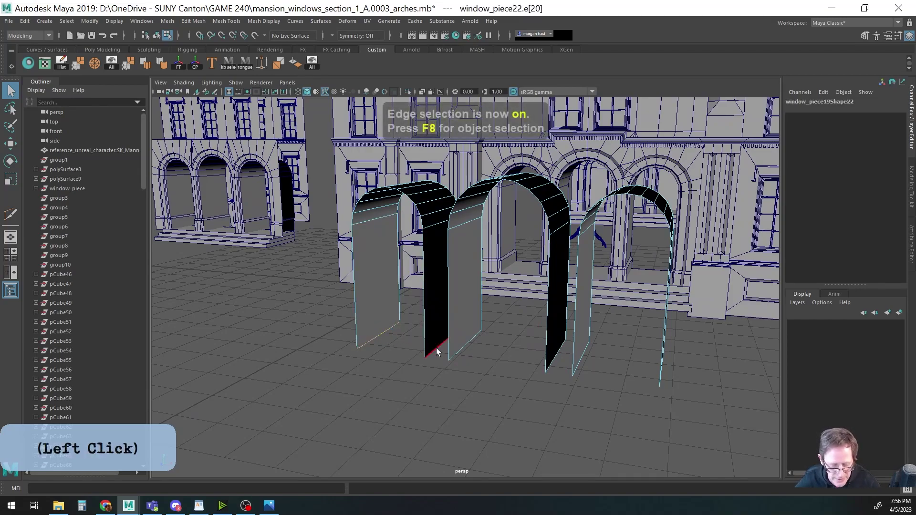
{"action": "right_click_drag", "start_coordinate": [389, 328], "coordinate": [391, 373], "text": "shift"}
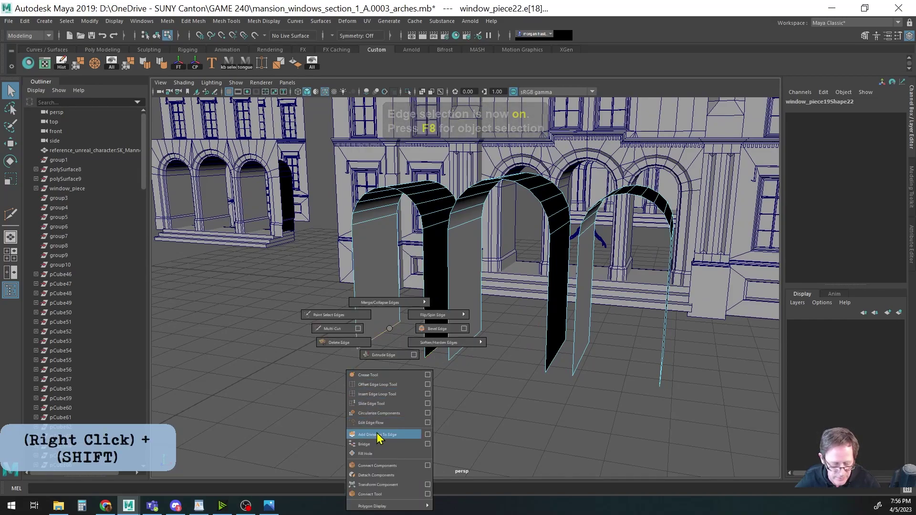
{"action": "right_click_drag", "start_coordinate": [378, 433], "coordinate": [374, 445], "text": "shift"}
{"action": "left_click", "coordinate": [465, 345]}
{"action": "left_click", "coordinate": [554, 356], "text": "shift"}
{"action": "right_click_drag", "start_coordinate": [499, 329], "coordinate": [501, 363], "text": "shift"}
{"action": "right_click_drag", "start_coordinate": [493, 436], "coordinate": [492, 442], "text": "shift"}
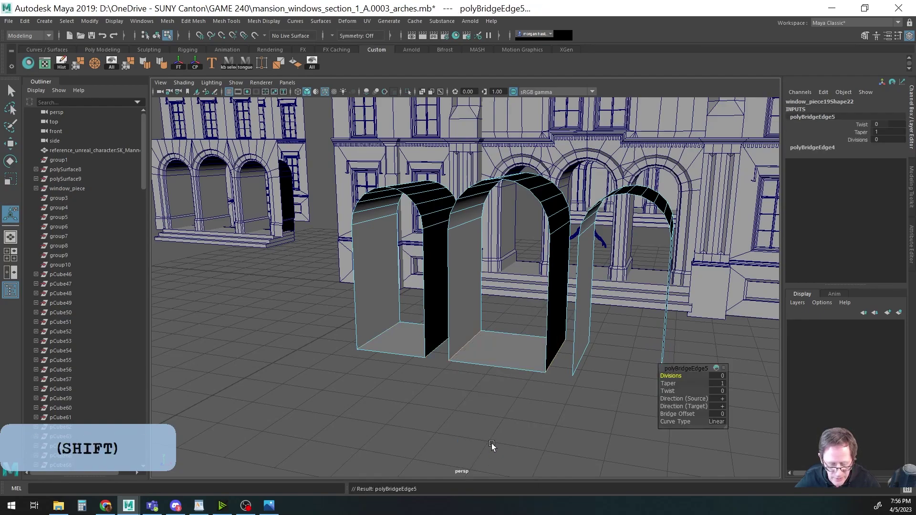
Bridge the two bottom edges of the remaining outer arch to create its floor.
{"action": "left_click", "coordinate": [583, 365]}
{"action": "middle_click_drag", "start_coordinate": [583, 365], "coordinate": [517, 363], "text": "alt"}
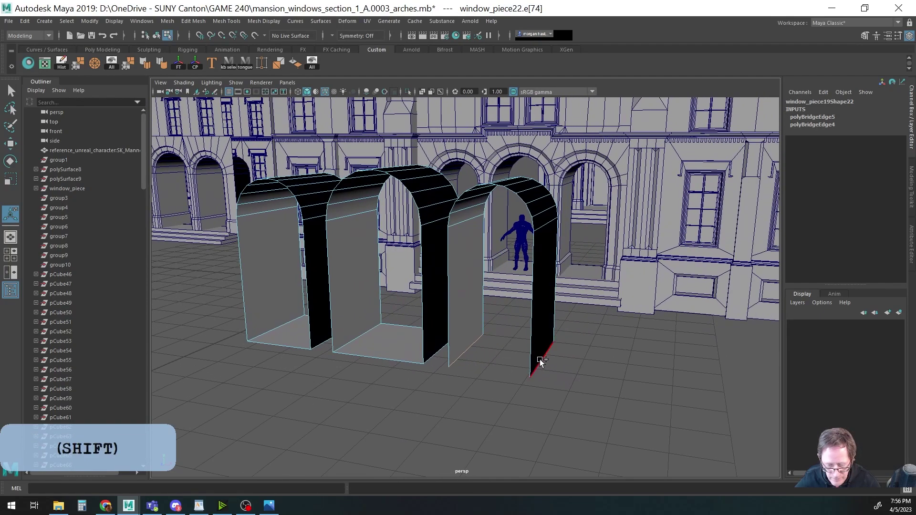
{"action": "right_click_drag", "start_coordinate": [508, 384], "coordinate": [497, 389], "text": "shift"}
{"action": "right_click_drag", "start_coordinate": [498, 445], "coordinate": [497, 444], "text": "shift"}
Close the front openings of all three arch tunnels with Fill Hole.
{"action": "middle_click_drag", "start_coordinate": [448, 356], "coordinate": [464, 325], "text": "alt"}
{"action": "left_click", "coordinate": [534, 388]}
{"action": "right_click_drag", "start_coordinate": [463, 328], "coordinate": [461, 406], "text": "shift"}
{"action": "right_click_drag", "start_coordinate": [455, 454], "coordinate": [455, 454], "text": "shift"}
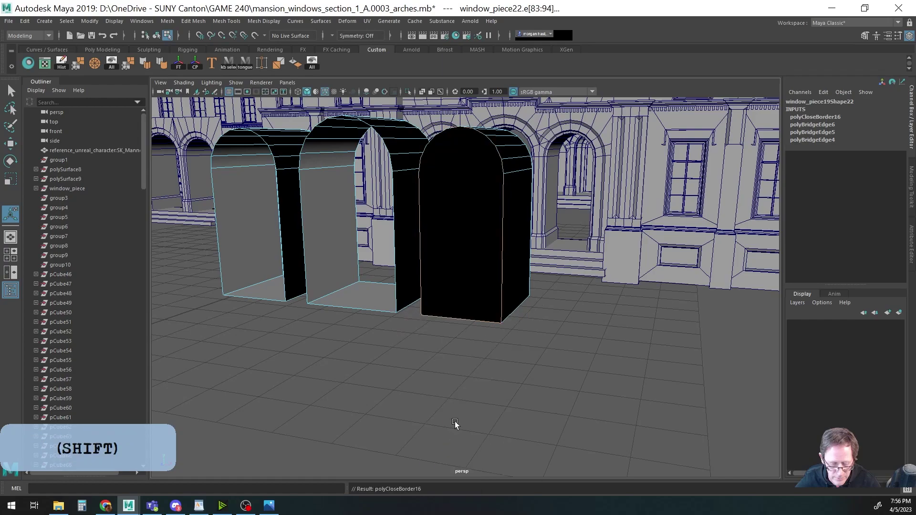
{"action": "right_click_drag", "start_coordinate": [400, 328], "coordinate": [402, 403], "text": "shift"}
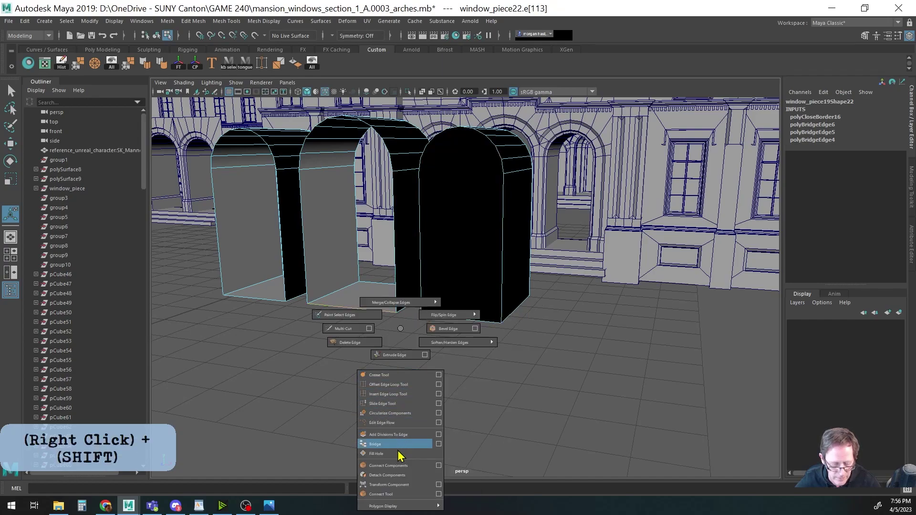
{"action": "right_click_drag", "start_coordinate": [400, 456], "coordinate": [399, 454], "text": "shift"}
{"action": "right_click_drag", "start_coordinate": [294, 328], "coordinate": [293, 423], "text": "shift"}
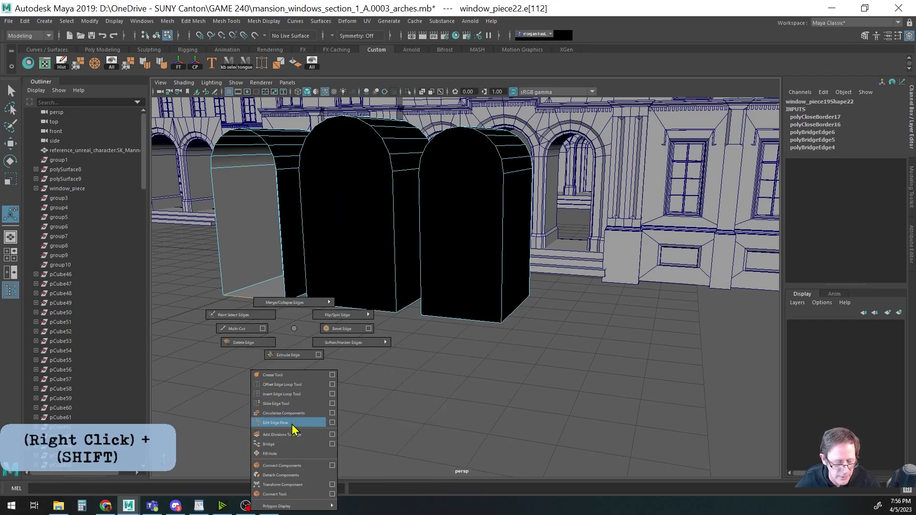
{"action": "right_click_drag", "start_coordinate": [294, 455], "coordinate": [294, 456], "text": "shift"}
Close the back openings of all three arch tunnels with Fill Hole.
{"action": "left_click_drag", "start_coordinate": [345, 362], "coordinate": [394, 337], "text": "alt"}
{"action": "left_click", "coordinate": [310, 356]}
{"action": "right_click_drag", "start_coordinate": [384, 329], "coordinate": [385, 378], "text": "shift"}
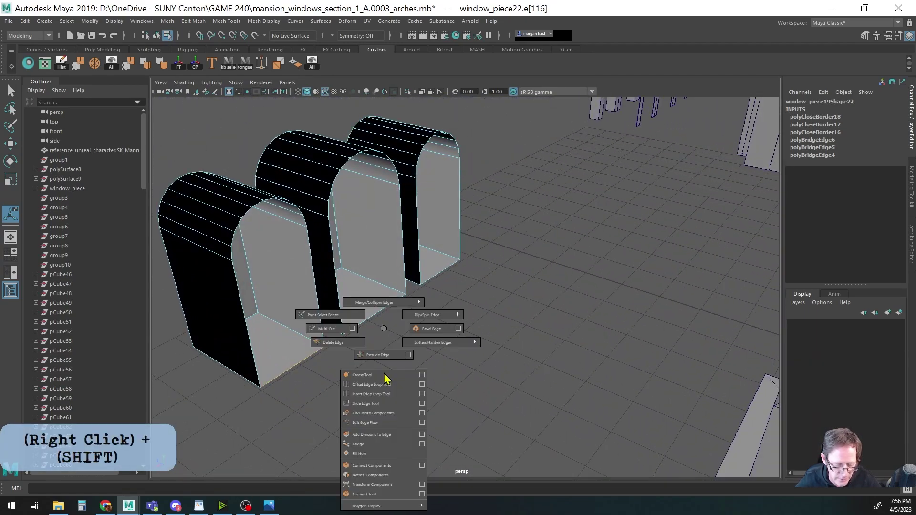
{"action": "right_click_drag", "start_coordinate": [372, 443], "coordinate": [367, 454], "text": "shift"}
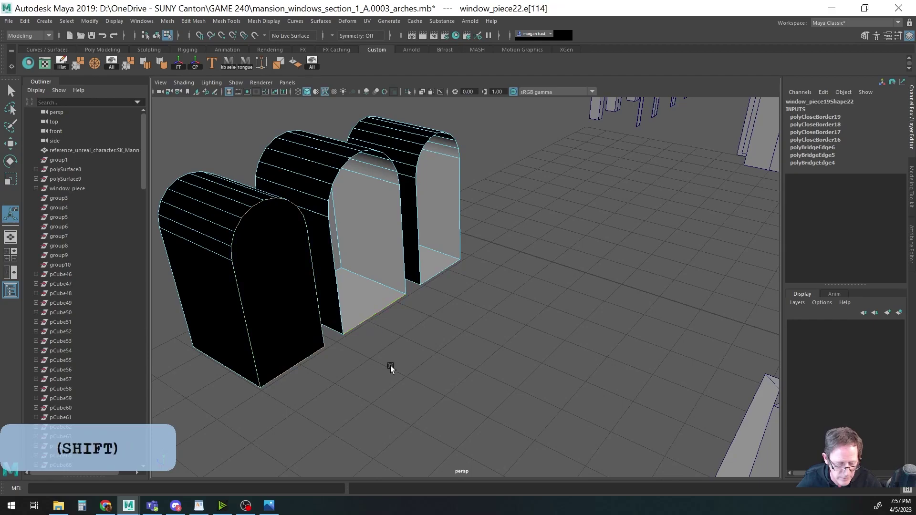
{"action": "right_click_drag", "start_coordinate": [395, 423], "coordinate": [397, 420], "text": "shift"}
{"action": "right_click_drag", "start_coordinate": [390, 453], "coordinate": [391, 454], "text": "shift"}
{"action": "left_click", "coordinate": [442, 271]}
{"action": "right_click_drag", "start_coordinate": [430, 328], "coordinate": [440, 401], "text": "shift"}
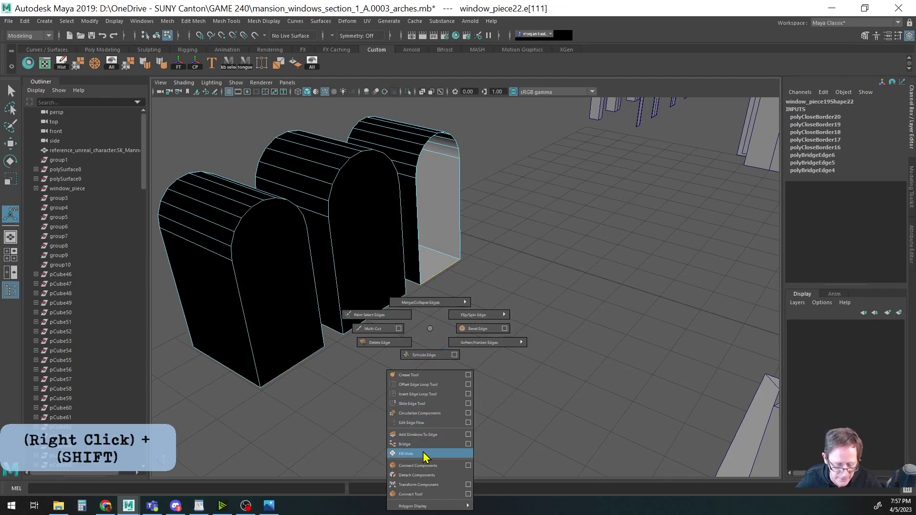
{"action": "right_click_drag", "start_coordinate": [423, 452], "coordinate": [423, 453], "text": "shift"}
Reverse the normals of the closed arch blocks and delete their construction history.
{"action": "left_click_drag", "start_coordinate": [497, 380], "coordinate": [508, 329], "text": "alt"}
{"action": "left_click_drag", "start_coordinate": [530, 362], "coordinate": [541, 309], "text": "alt"}
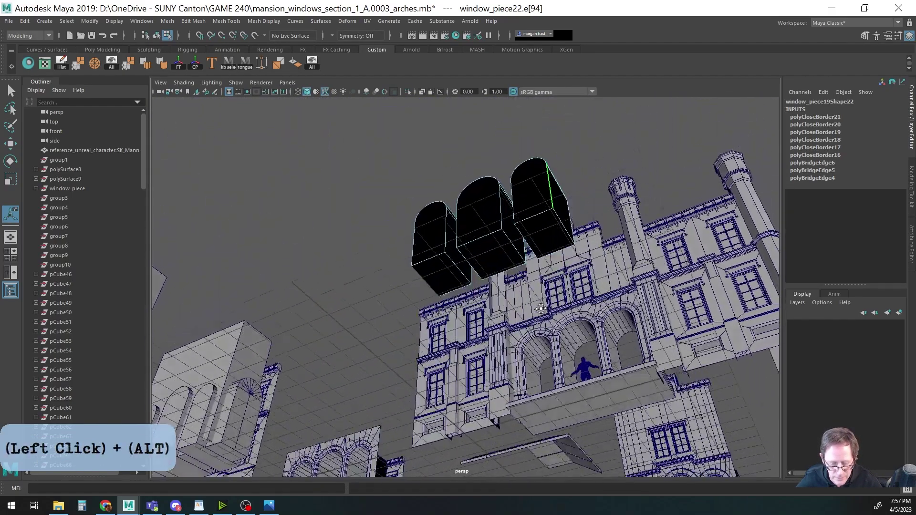
{"action": "key", "text": "F8"}
{"action": "left_click_drag", "start_coordinate": [547, 263], "coordinate": [545, 323], "text": "alt"}
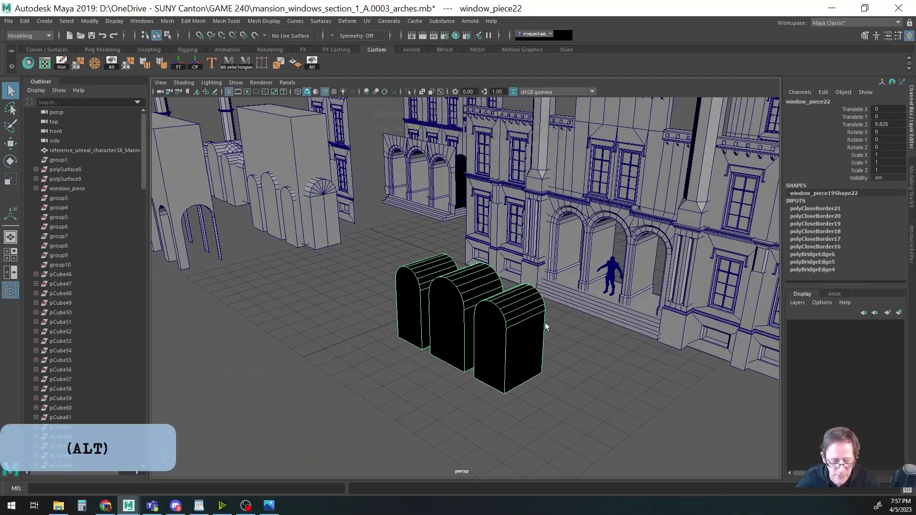
{"action": "left_click", "coordinate": [296, 64]}
{"action": "key", "text": "F8"}
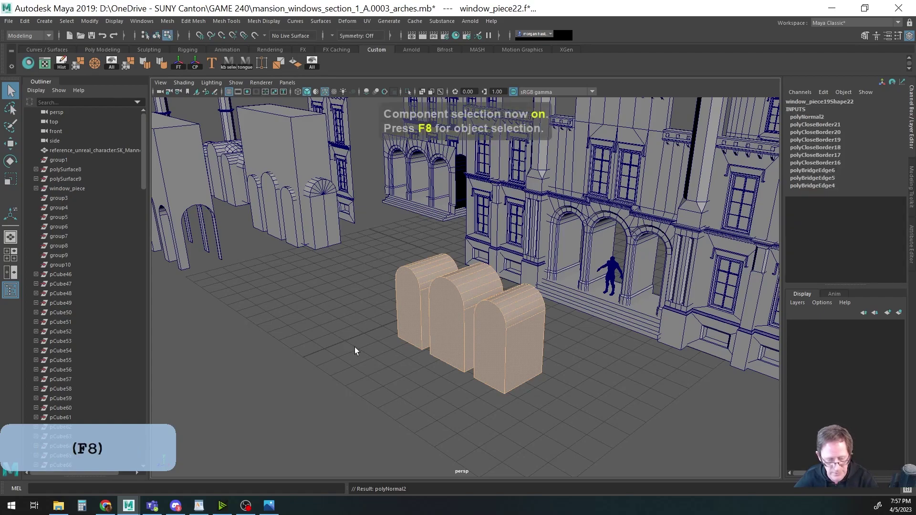
{"action": "key", "text": "F8"}
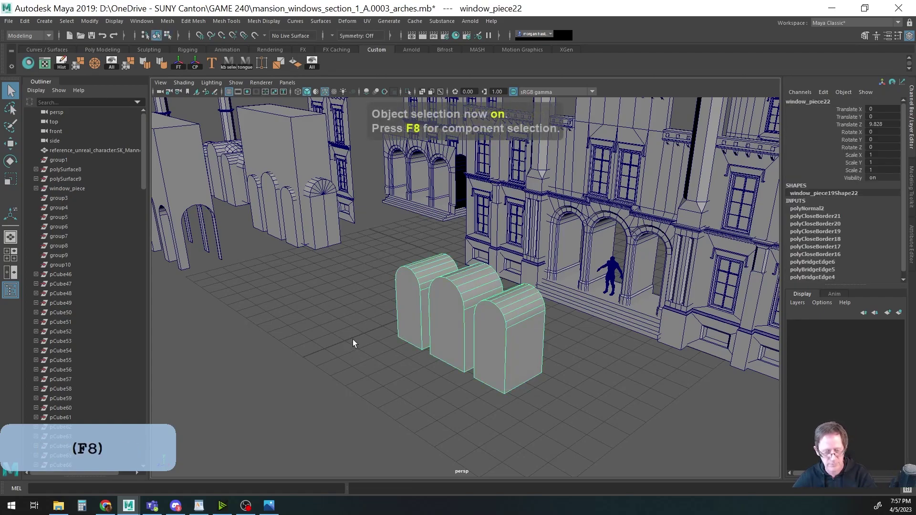
{"action": "left_click", "coordinate": [62, 64]}
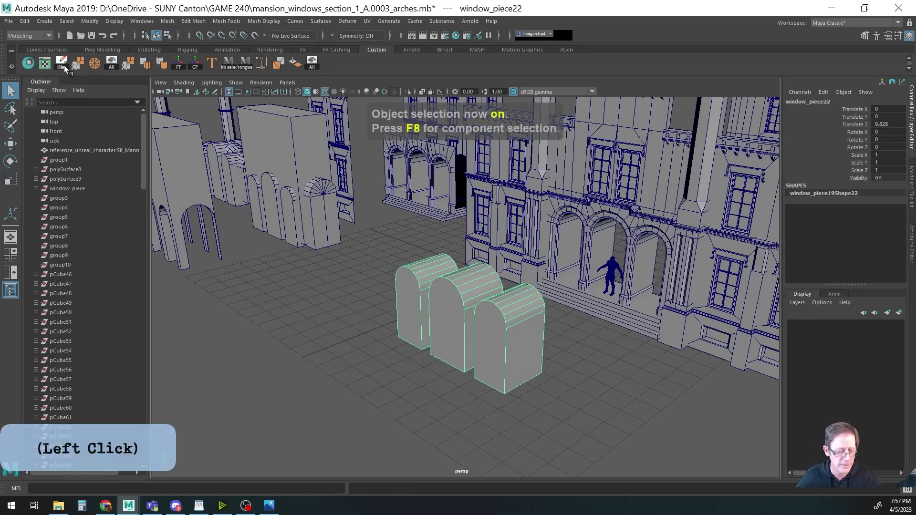
Move the arch blocks back into the entrance openings, to Translate Z 2.018.
{"action": "left_click_drag", "start_coordinate": [485, 319], "coordinate": [452, 337], "text": "alt"}
{"action": "key", "text": "w"}
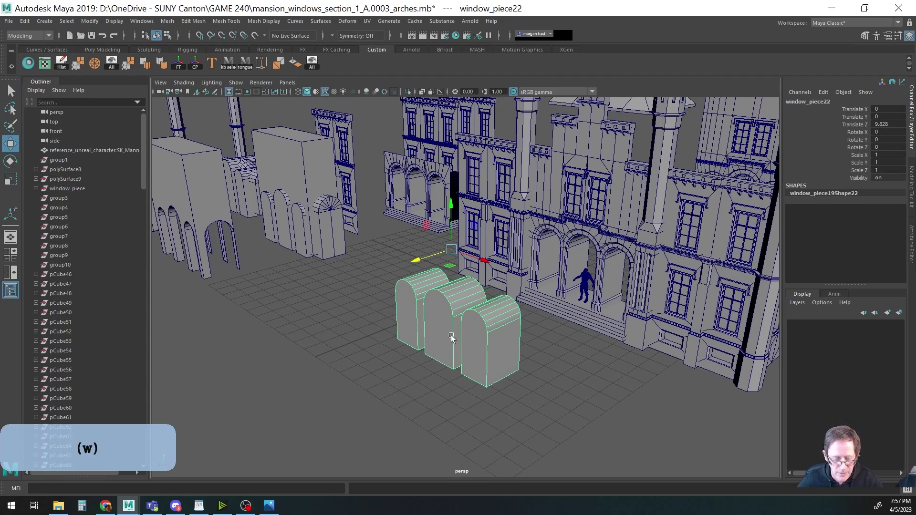
{"action": "left_click_drag", "start_coordinate": [458, 304], "coordinate": [534, 219], "text": "alt"}
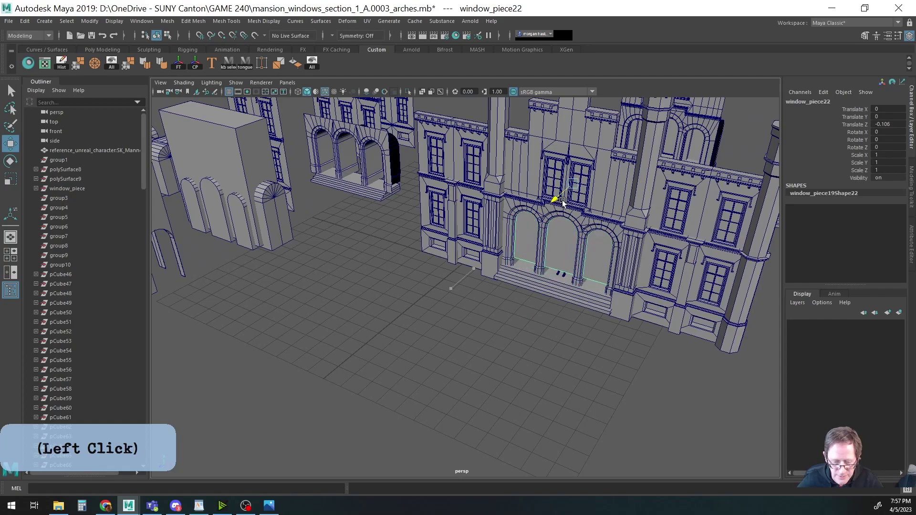
{"action": "left_click_drag", "start_coordinate": [566, 214], "coordinate": [554, 228]}
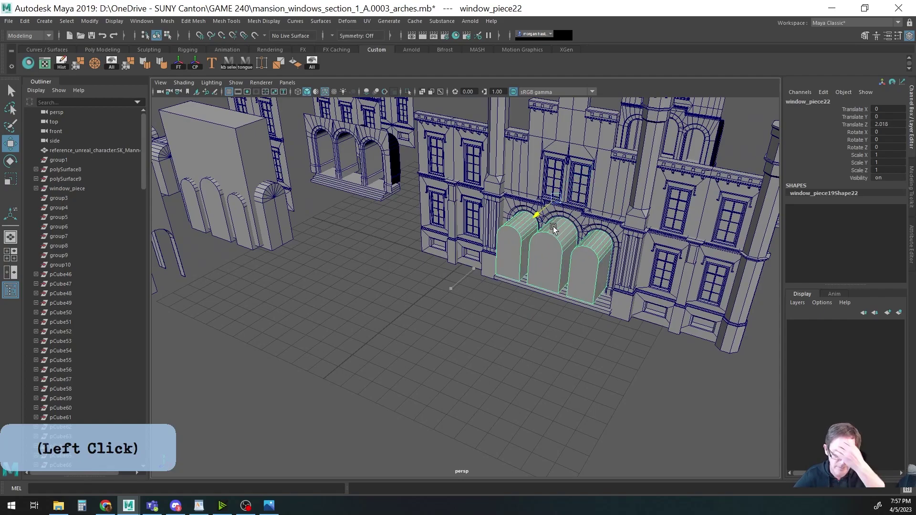
Move the three bottom faces of the arch blocks down to about the base of the entrance steps, checking in wireframe.
{"action": "left_click_drag", "start_coordinate": [538, 268], "coordinate": [510, 219], "text": "alt"}
{"action": "key", "text": "F11"}
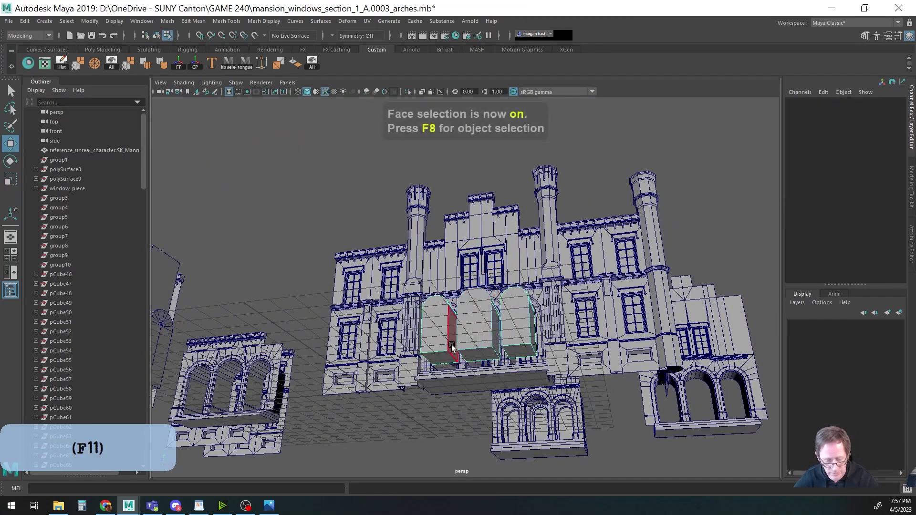
{"action": "left_click", "coordinate": [508, 354], "text": "shift"}
{"action": "left_click_drag", "start_coordinate": [509, 353], "coordinate": [492, 405], "text": "alt"}
{"action": "right_click_drag", "start_coordinate": [286, 377], "coordinate": [549, 368], "text": "alt"}
{"action": "middle_click_drag", "start_coordinate": [568, 354], "coordinate": [525, 268], "text": "alt"}
{"action": "left_click_drag", "start_coordinate": [525, 272], "coordinate": [520, 273], "text": "alt"}
{"action": "key", "text": "4"}
{"action": "middle_click_drag", "start_coordinate": [517, 282], "coordinate": [518, 309], "text": "alt"}
{"action": "left_click_drag", "start_coordinate": [519, 309], "coordinate": [454, 328], "text": "alt"}
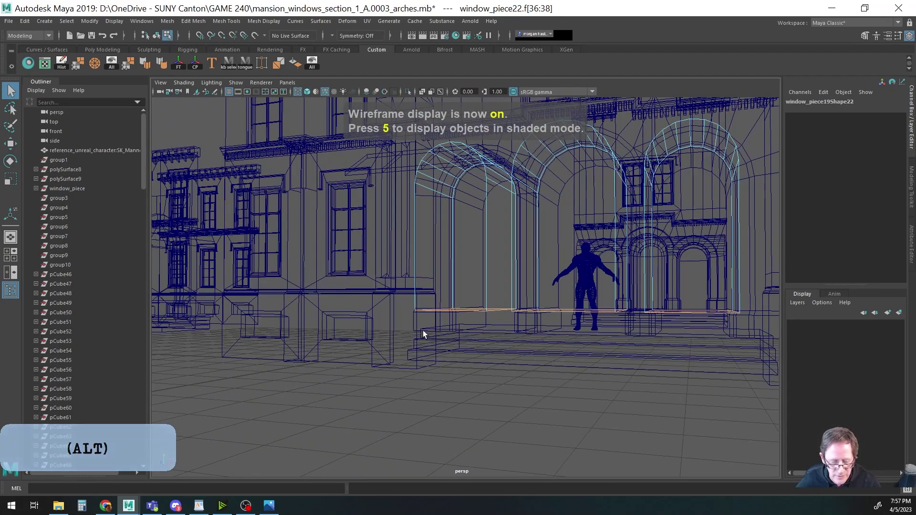
{"action": "key", "text": "w"}
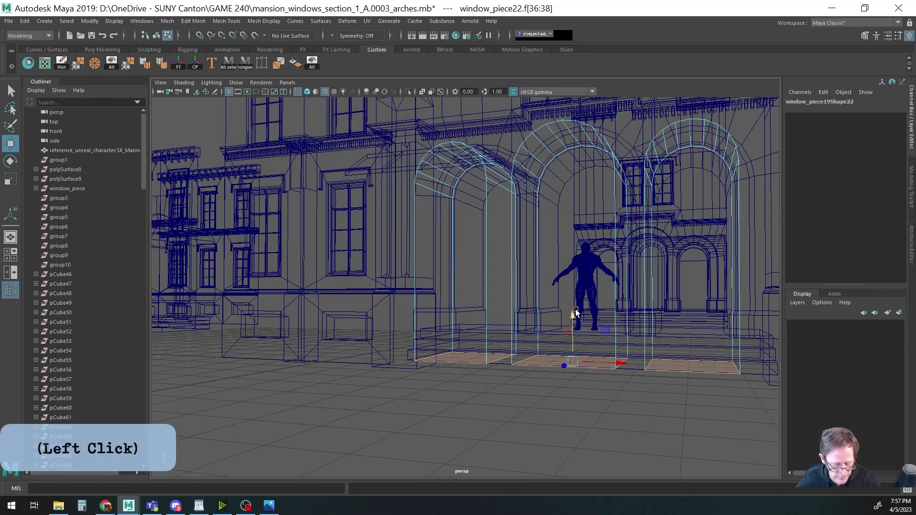
{"action": "key", "text": "5"}
Move the arch blocks out in front of the facade to Translate Z 9.94 and scale them to 1.339 in Z.
{"action": "mouse_move", "coordinate": [578, 308]}
{"action": "left_mouse_down", "text": "alt"}
{"action": "mouse_move", "coordinate": [492, 344]}
{"action": "mouse_move", "coordinate": [499, 336]}
{"action": "left_mouse_up", "text": "alt"}
{"action": "key", "text": "F8"}
{"action": "left_click_drag", "start_coordinate": [465, 190], "coordinate": [335, 244]}
{"action": "key", "text": "r"}
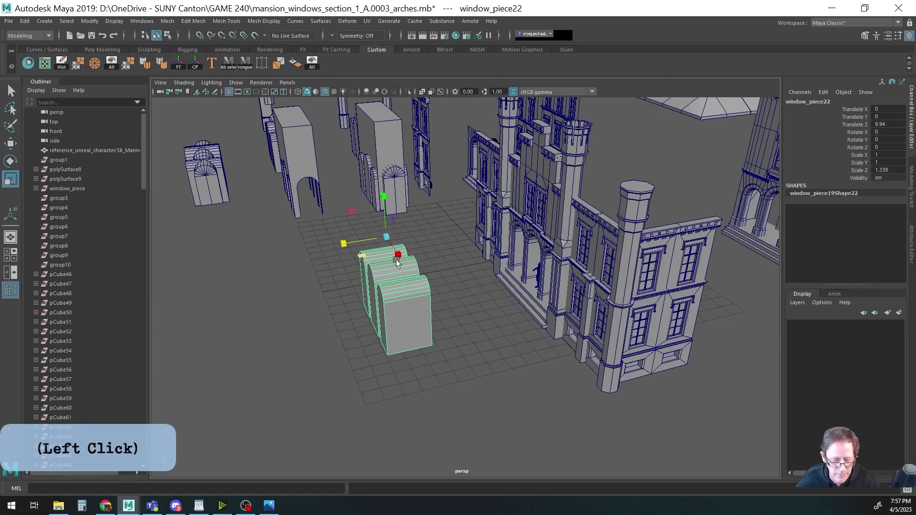
Compare the arch blocks from above with the entrance depth and the spare building pieces around the grid.
{"action": "mouse_move", "coordinate": [474, 283]}
{"action": "left_mouse_down", "text": "alt"}
{"action": "mouse_move", "coordinate": [458, 296]}
{"action": "mouse_move", "coordinate": [462, 288]}
{"action": "left_mouse_up", "text": "alt"}
{"action": "key", "text": "w"}
{"action": "middle_click_drag", "start_coordinate": [462, 287], "coordinate": [460, 285], "text": "alt"}
{"action": "left_click_drag", "start_coordinate": [460, 286], "coordinate": [438, 317], "text": "alt"}
{"action": "middle_click_drag", "start_coordinate": [438, 317], "coordinate": [348, 307], "text": "alt"}
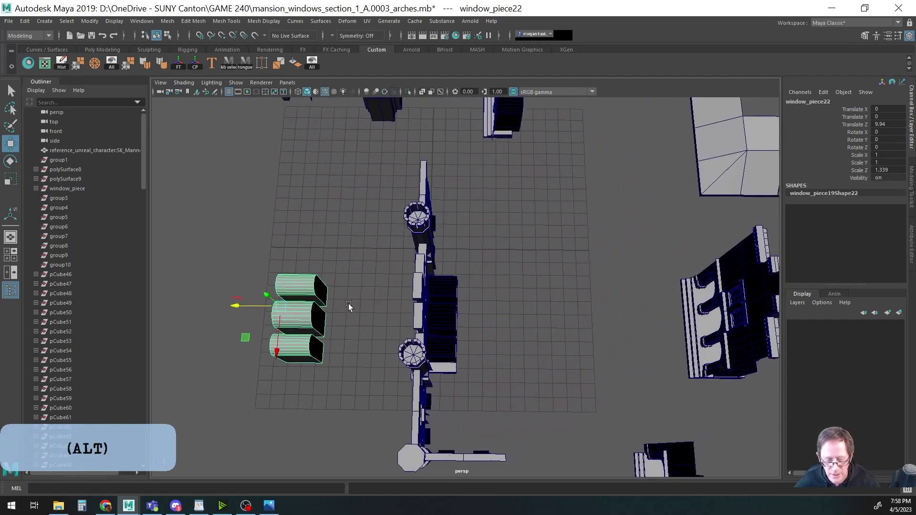
{"action": "right_click_drag", "start_coordinate": [348, 307], "coordinate": [557, 309], "text": "alt"}
{"action": "middle_click_drag", "start_coordinate": [557, 309], "coordinate": [551, 287], "text": "alt"}
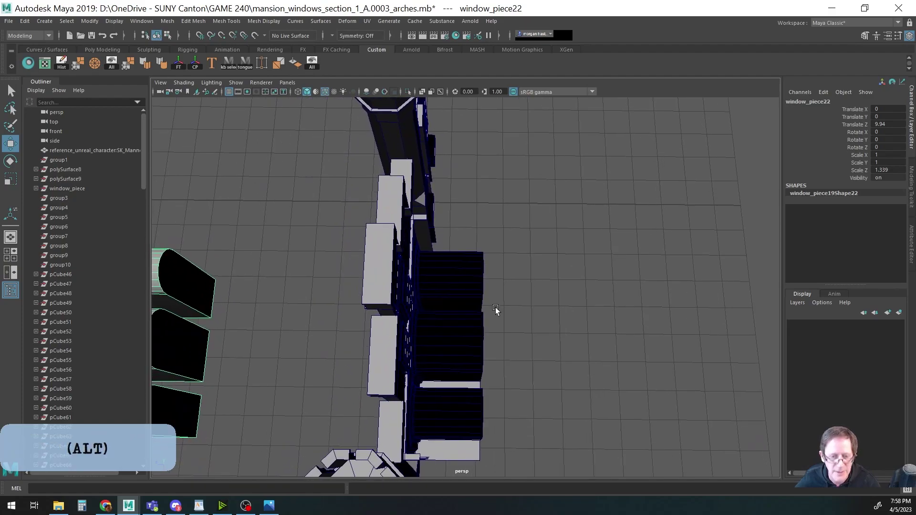
{"action": "left_click_drag", "start_coordinate": [499, 326], "coordinate": [538, 317], "text": "alt"}
{"action": "right_click_drag", "start_coordinate": [538, 317], "coordinate": [391, 293], "text": "alt"}
{"action": "middle_click_drag", "start_coordinate": [391, 293], "coordinate": [486, 312], "text": "alt"}
{"action": "right_click_drag", "start_coordinate": [525, 308], "coordinate": [487, 266], "text": "alt"}
{"action": "middle_click_drag", "start_coordinate": [487, 266], "coordinate": [487, 353], "text": "alt"}
{"action": "right_click_drag", "start_coordinate": [487, 354], "coordinate": [496, 318], "text": "alt"}
{"action": "middle_click_drag", "start_coordinate": [496, 318], "coordinate": [455, 325], "text": "alt"}
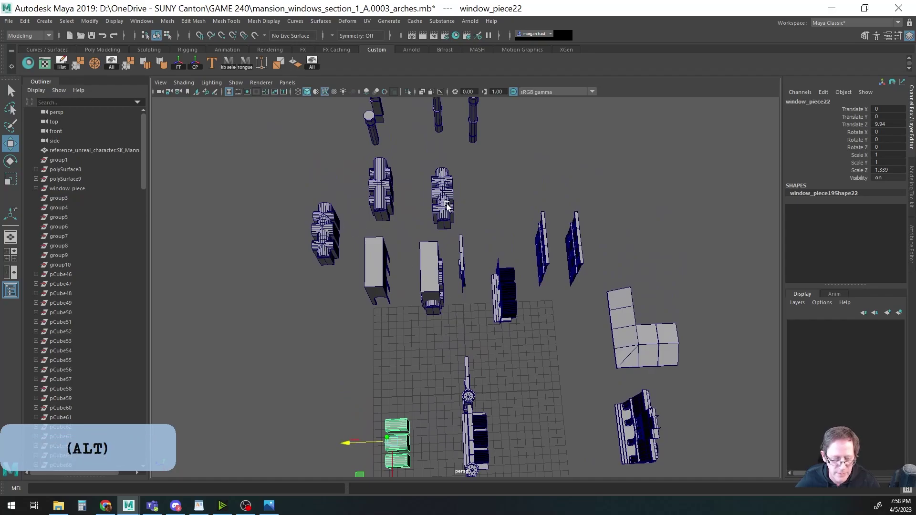
Delete the two spare arch-vault pieces standing behind the grid, including pCylinder23.
{"action": "left_click", "coordinate": [336, 264]}
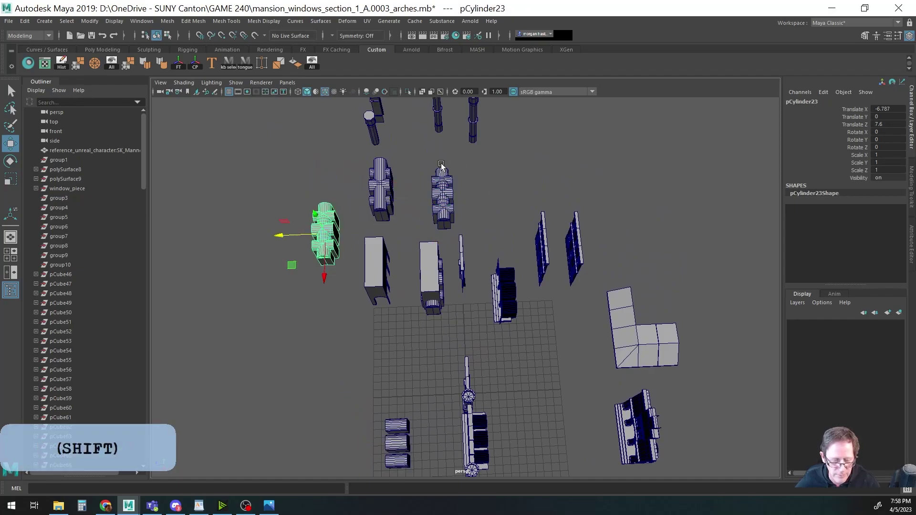
{"action": "key", "text": "Delete"}
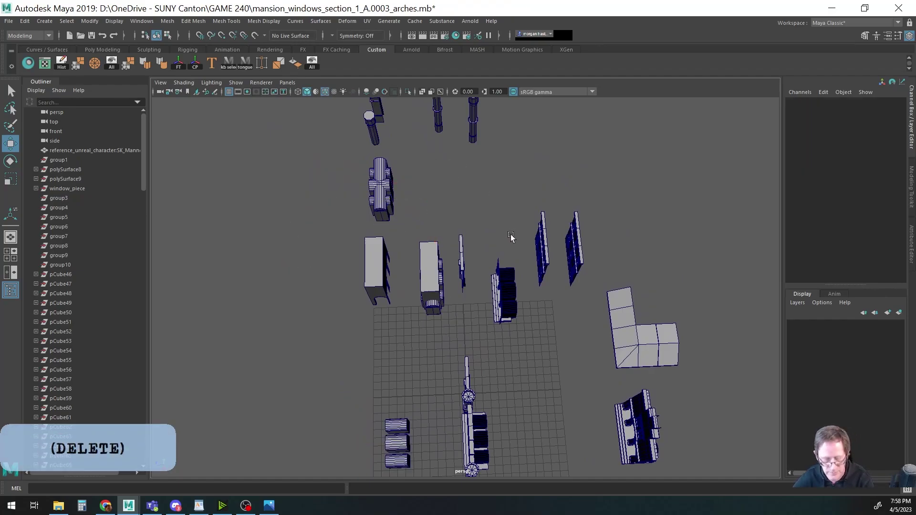
Examine the remaining spare vault piece pCylinder17 and how its crossing vault runs through the arches.
{"action": "left_click", "coordinate": [387, 190]}
{"action": "left_click_drag", "start_coordinate": [387, 190], "coordinate": [511, 193], "text": "alt"}
{"action": "middle_click_drag", "start_coordinate": [511, 193], "coordinate": [571, 194], "text": "alt"}
{"action": "right_click_drag", "start_coordinate": [571, 193], "coordinate": [706, 284], "text": "alt"}
{"action": "left_click_drag", "start_coordinate": [706, 284], "coordinate": [650, 301], "text": "alt"}
{"action": "scroll", "coordinate": [651, 301], "scroll_direction": "down", "scroll_amount": 5, "text": "alt"}
{"action": "scroll", "coordinate": [454, 258], "scroll_direction": "up", "scroll_amount": 2, "text": "alt"}
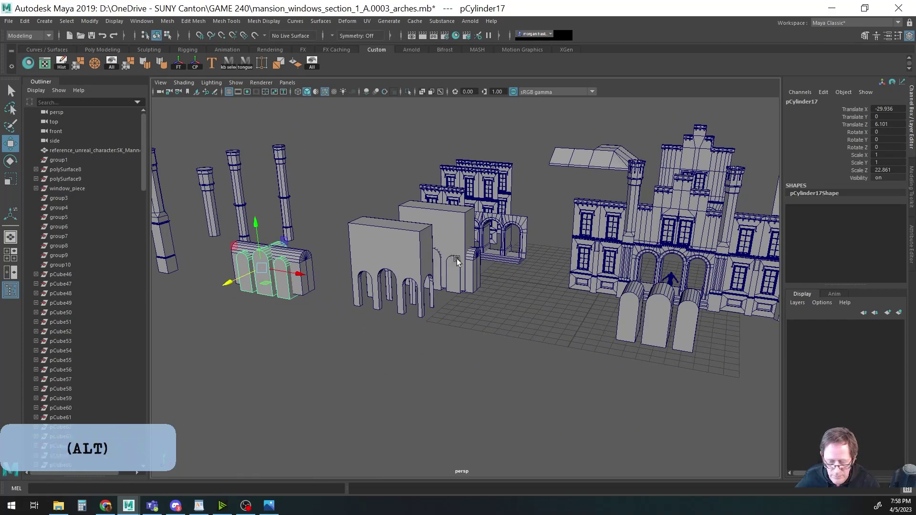
{"action": "middle_click_drag", "start_coordinate": [660, 309], "coordinate": [648, 321], "text": "alt"}
{"action": "left_click_drag", "start_coordinate": [648, 320], "coordinate": [602, 333], "text": "alt"}
Separate the three arch blocks and move a duplicate of the middle one aside to Translate X -11.14, Z 2.245.
{"action": "key", "text": "space"}
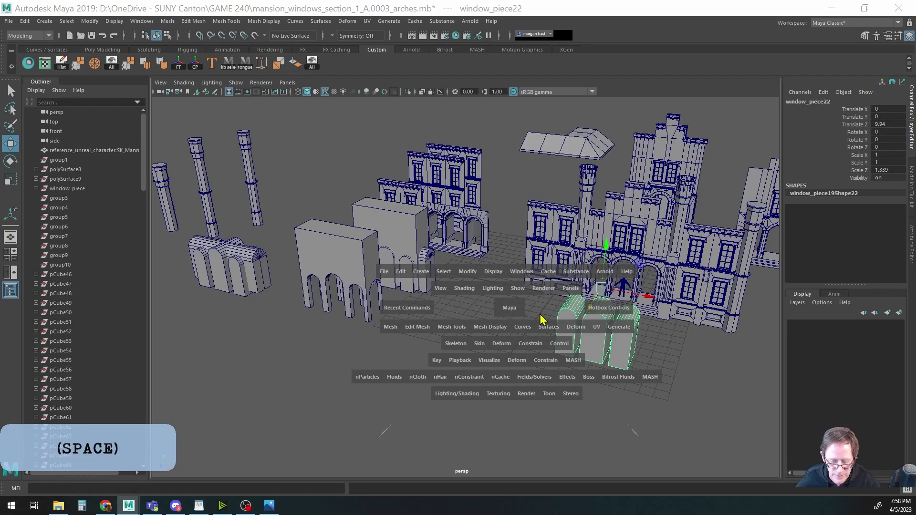
{"action": "left_click", "coordinate": [391, 327]}
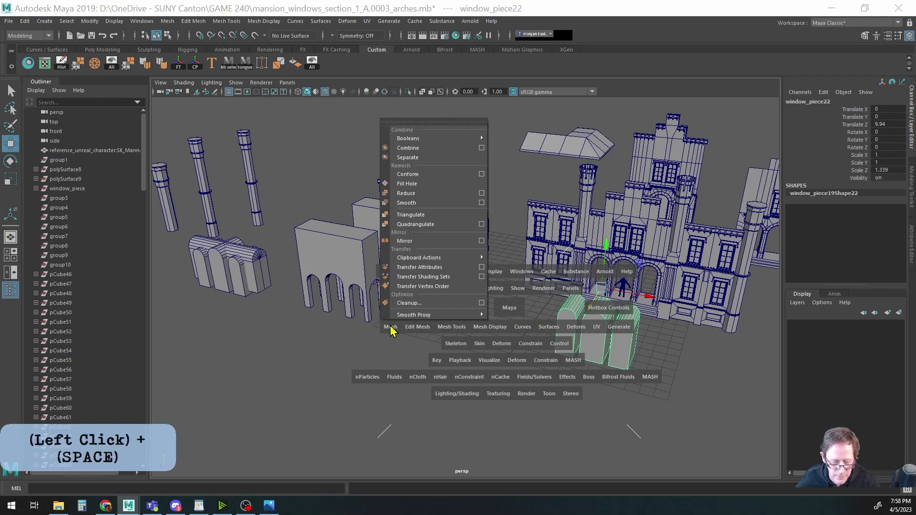
{"action": "left_click", "coordinate": [410, 158]}
{"action": "left_click", "coordinate": [593, 329]}
{"action": "mouse_move", "coordinate": [594, 329]}
{"action": "middle_mouse_down", "text": "alt"}
{"action": "mouse_move", "coordinate": [615, 354]}
{"action": "mouse_move", "coordinate": [592, 334]}
{"action": "middle_mouse_up", "text": "alt"}
{"action": "left_click_drag", "start_coordinate": [592, 334], "coordinate": [537, 372], "text": "alt"}
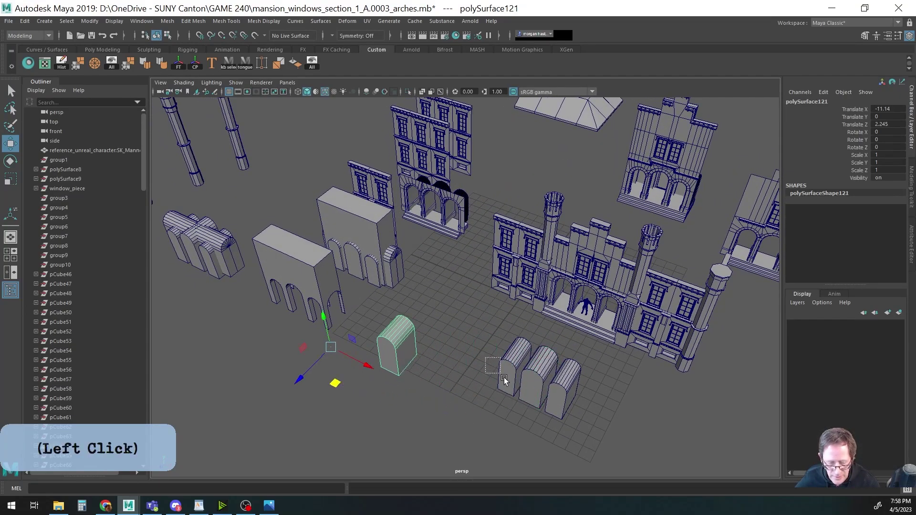
Combine the three original arch blocks back into a single mesh.
{"action": "key", "text": "space"}
{"action": "left_click", "coordinate": [353, 322]}
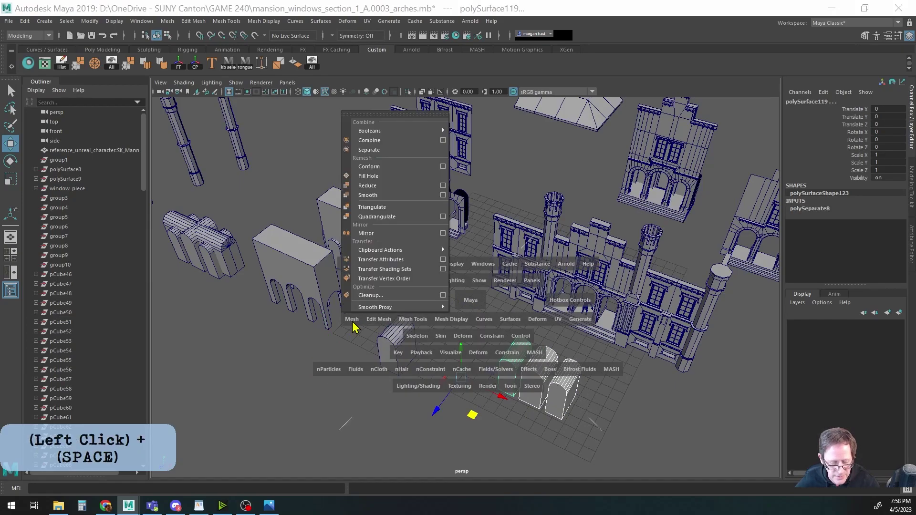
{"action": "left_click", "coordinate": [372, 144]}
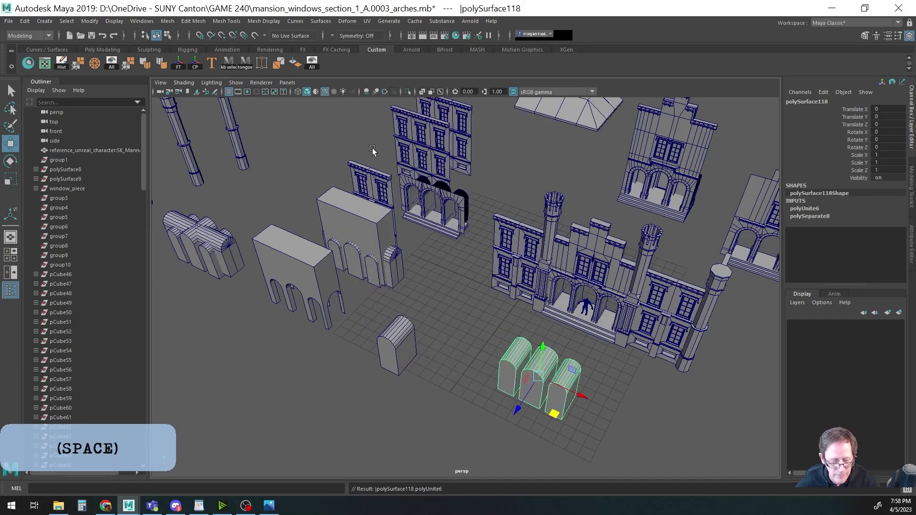
Try to rotate the duplicated arch block about its Y axis, and undo the rotation.
{"action": "left_click", "coordinate": [408, 348]}
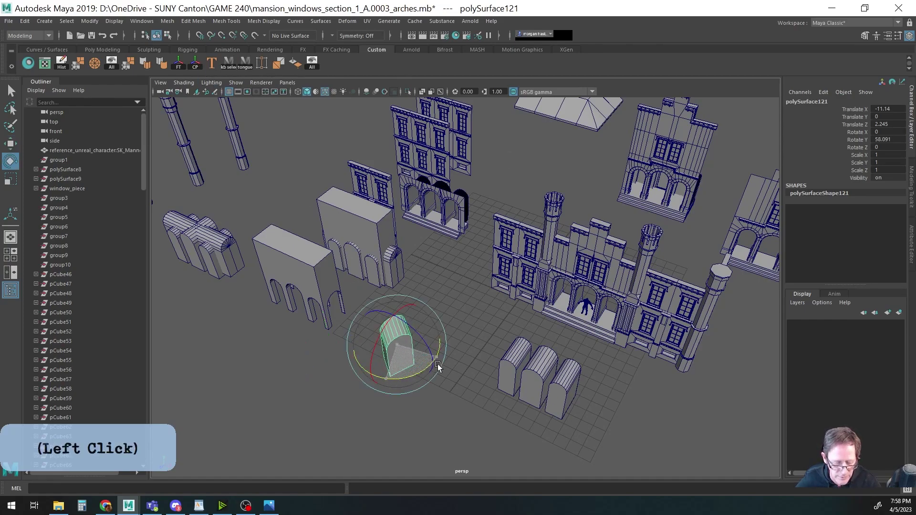
{"action": "left_click_drag", "start_coordinate": [273, 369], "coordinate": [339, 362], "text": "alt"}
{"action": "key", "text": "f"}
{"action": "left_click_drag", "start_coordinate": [478, 327], "coordinate": [395, 308]}
{"action": "key", "text": "ctrl+z"}
{"action": "left_click_drag", "start_coordinate": [424, 339], "coordinate": [198, 322], "text": "alt"}
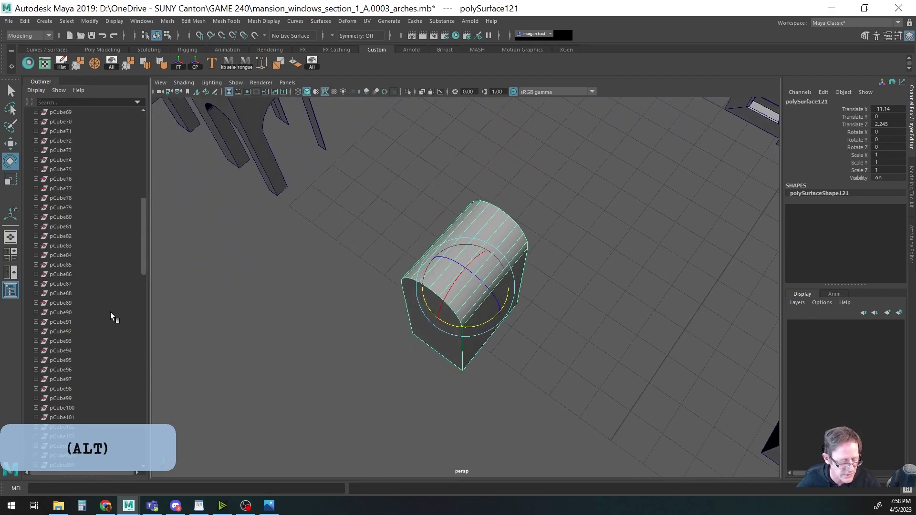
Unparent the duplicated block polySurface121 from window_piece22 so it sits at the top level of the scene hierarchy.
{"action": "scroll", "coordinate": [104, 305], "scroll_direction": "down", "scroll_amount": 3}
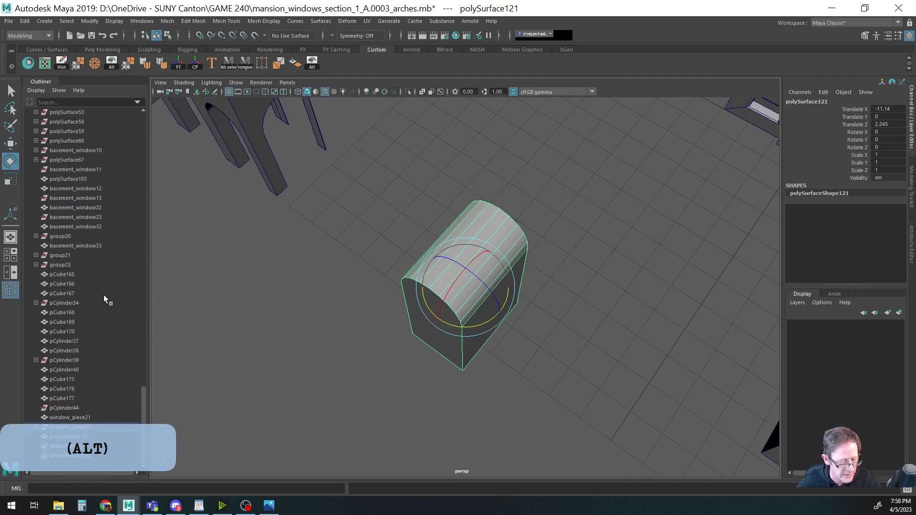
{"action": "key", "text": "f"}
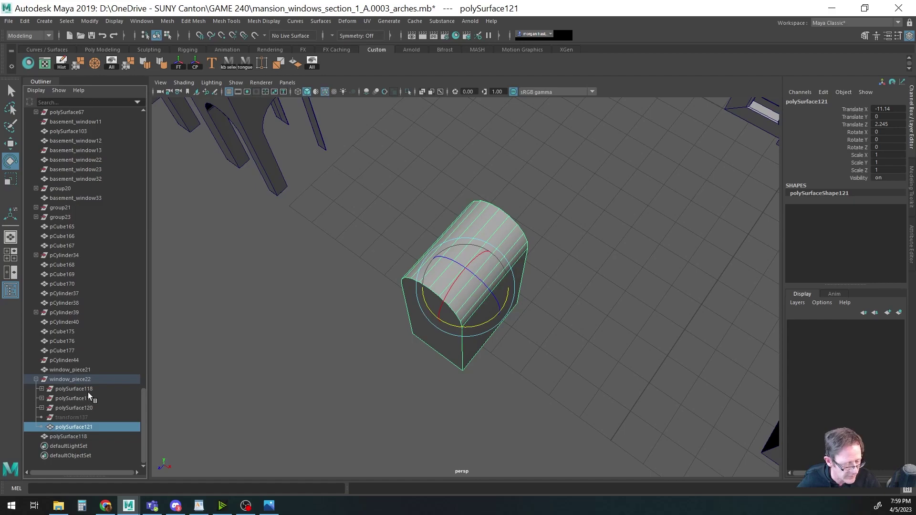
{"action": "left_click", "coordinate": [66, 427]}
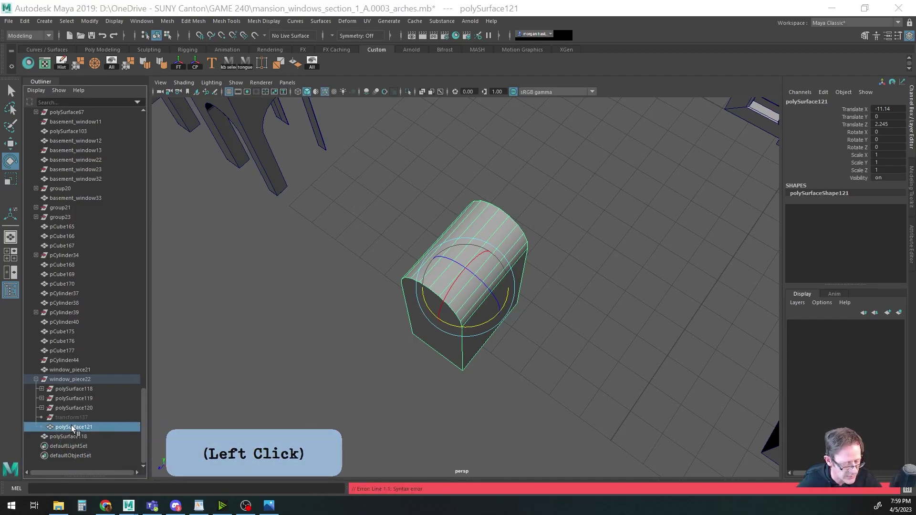
{"action": "middle_click_drag", "start_coordinate": [69, 428], "coordinate": [69, 374]}
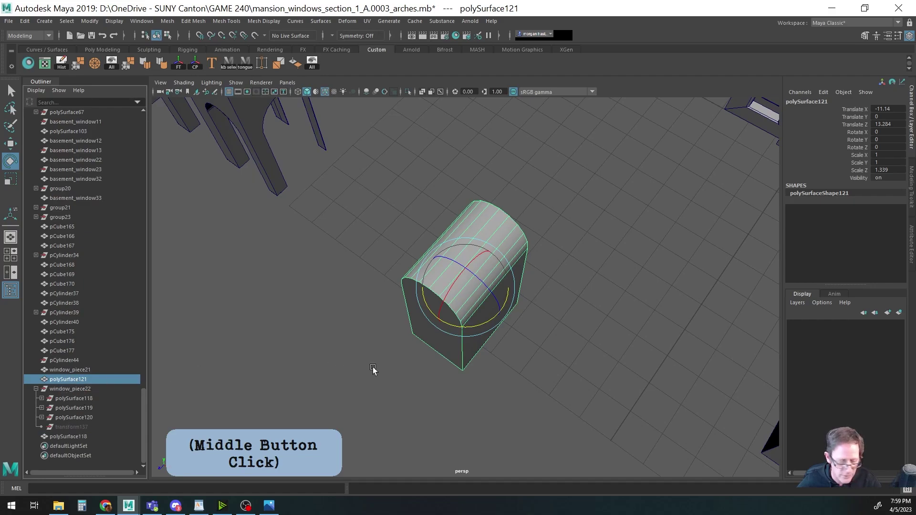
Test rotating the unparented arch block and set its Rotate Y to 90.
{"action": "left_click_drag", "start_coordinate": [451, 327], "coordinate": [528, 313]}
{"action": "key", "text": "ctrl+z"}
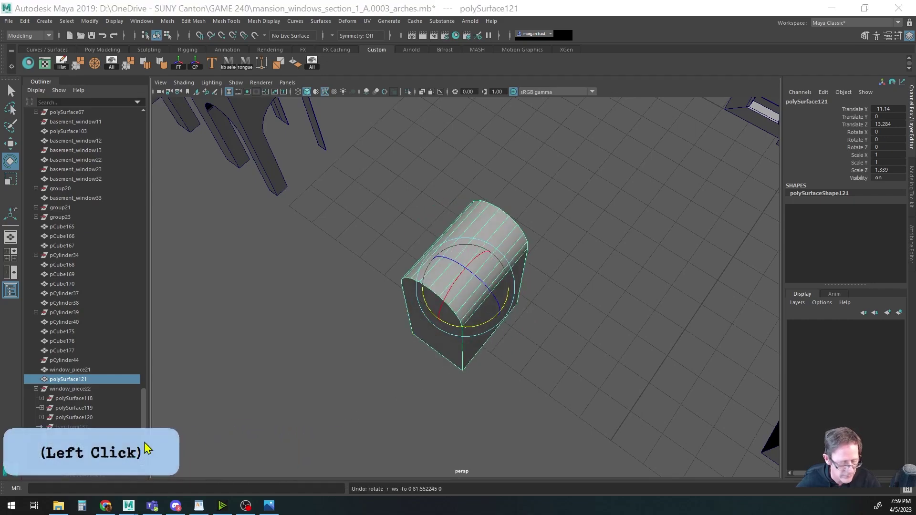
{"action": "left_click_drag", "start_coordinate": [450, 381], "coordinate": [469, 397], "text": "alt"}
{"action": "right_click_drag", "start_coordinate": [469, 397], "coordinate": [423, 378], "text": "alt"}
{"action": "middle_click_drag", "start_coordinate": [424, 379], "coordinate": [448, 378], "text": "alt"}
{"action": "left_click_drag", "start_coordinate": [448, 378], "coordinate": [391, 309], "text": "alt"}
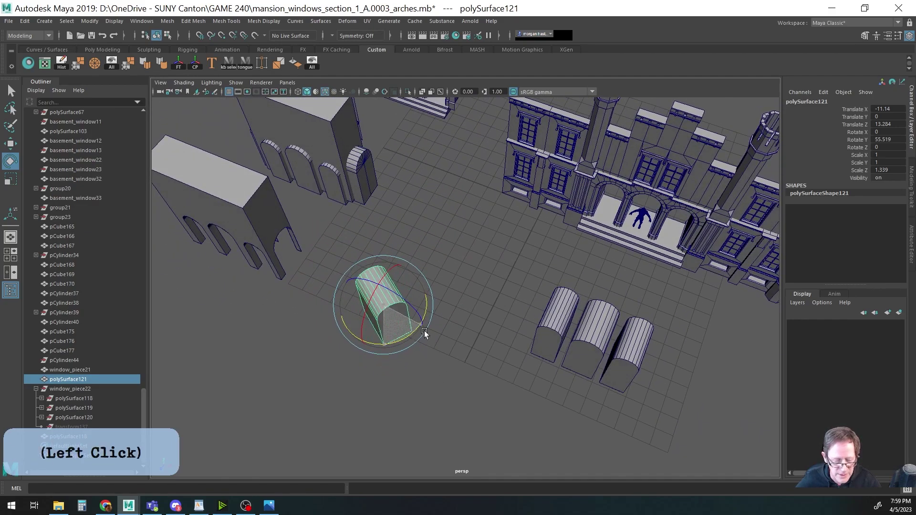
{"action": "double_click", "coordinate": [882, 139]}
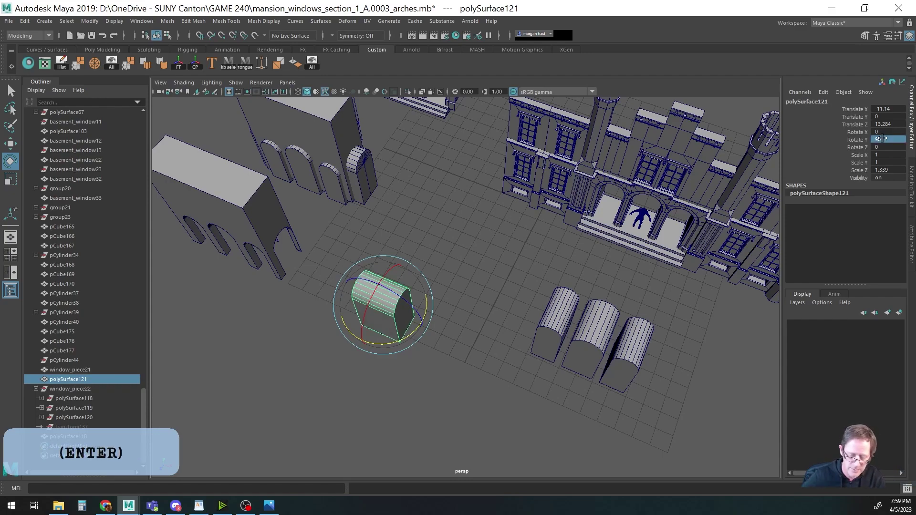
Move the rotated block crosswise into the middle of the three arch blocks, to Translate X 0.097, Z 10.299.
{"action": "middle_click_drag", "start_coordinate": [613, 276], "coordinate": [607, 271], "text": "alt"}
{"action": "key", "text": "w"}
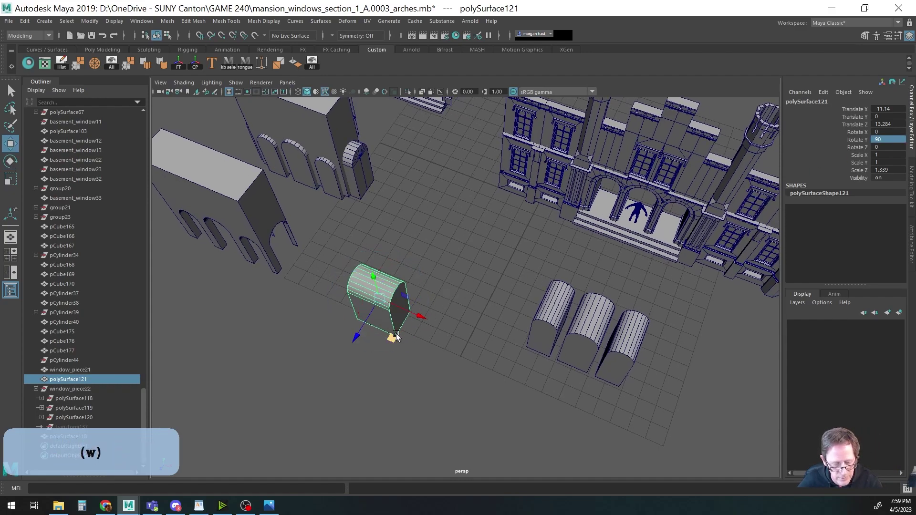
{"action": "left_click_drag", "start_coordinate": [396, 336], "coordinate": [433, 340]}
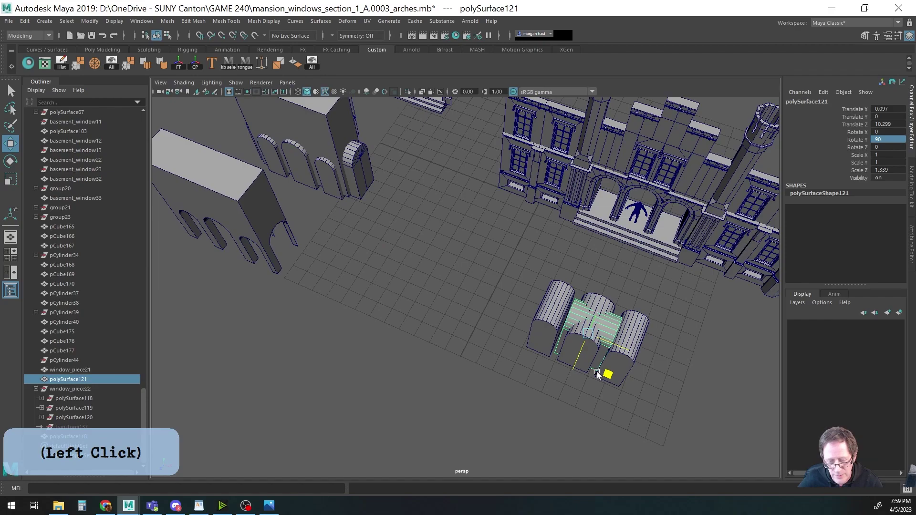
Scale the crossing block to 3.614 in Z so it runs through all three arch blocks.
{"action": "left_click_drag", "start_coordinate": [595, 378], "coordinate": [479, 402], "text": "alt"}
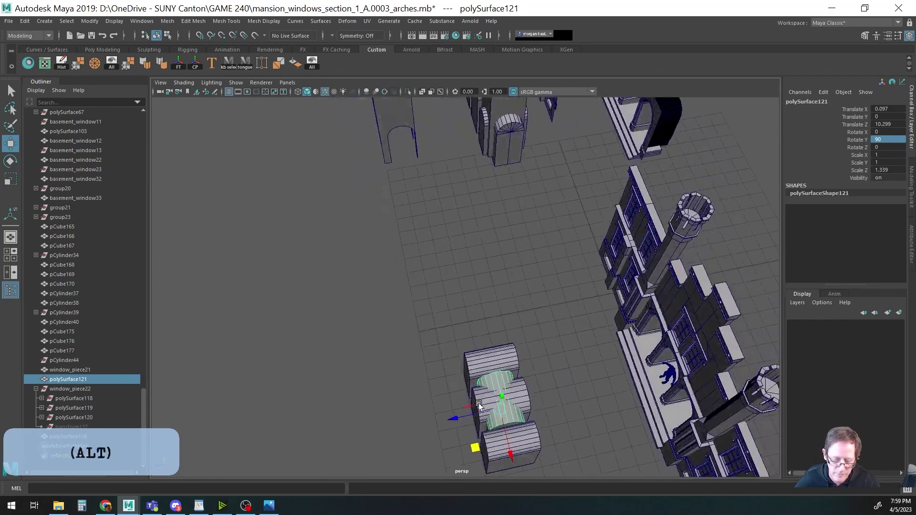
{"action": "middle_click_drag", "start_coordinate": [571, 381], "coordinate": [565, 312], "text": "alt"}
{"action": "left_click_drag", "start_coordinate": [565, 313], "coordinate": [548, 332], "text": "alt"}
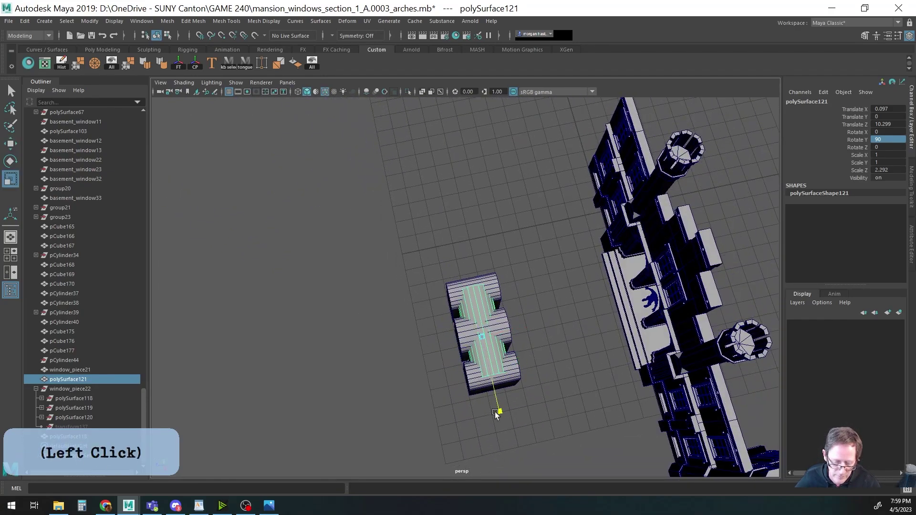
{"action": "left_click_drag", "start_coordinate": [501, 455], "coordinate": [559, 313], "text": "alt"}
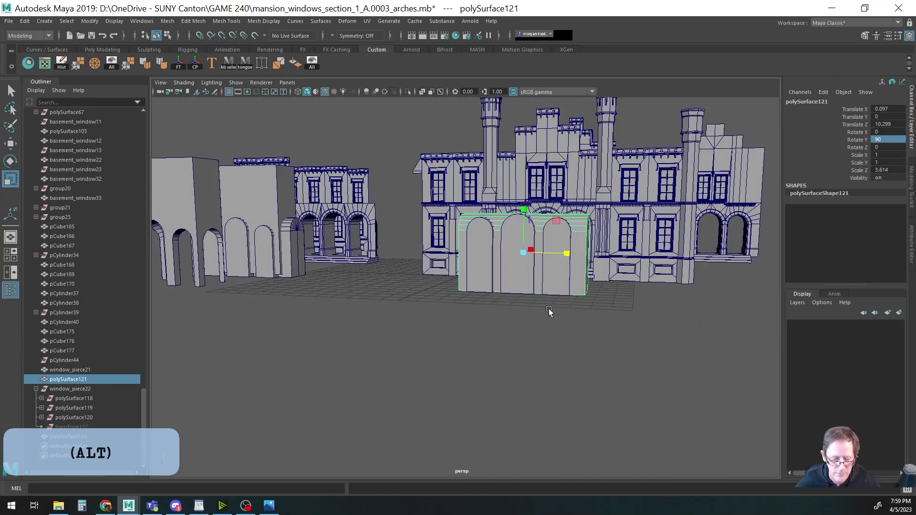
{"action": "middle_click_drag", "start_coordinate": [558, 313], "coordinate": [566, 382], "text": "alt"}
{"action": "left_click_drag", "start_coordinate": [514, 361], "coordinate": [493, 375], "text": "alt"}
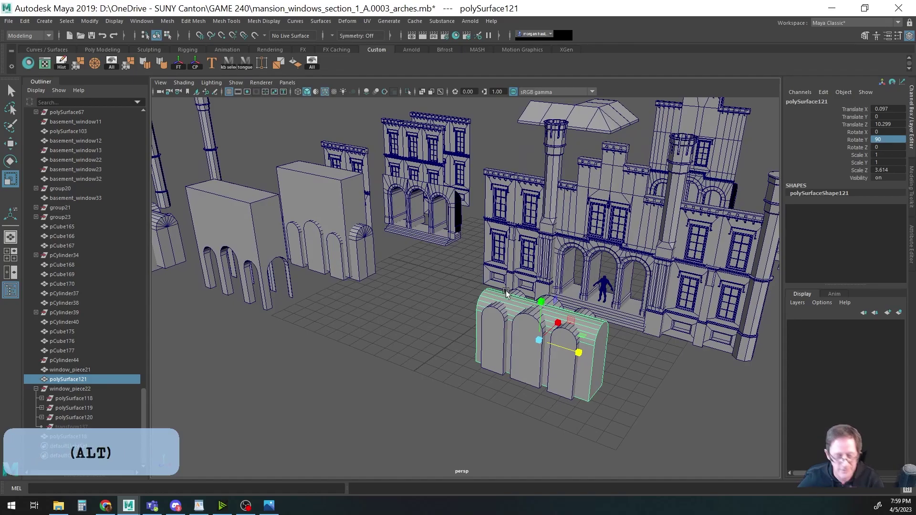
Examine the crossed arch blocks from several sides and above against the entrance arches and the surrounding building pieces.
{"action": "left_click_drag", "start_coordinate": [604, 297], "coordinate": [433, 299], "text": "alt"}
{"action": "middle_click_drag", "start_coordinate": [381, 289], "coordinate": [477, 348], "text": "alt"}
{"action": "left_click_drag", "start_coordinate": [487, 344], "coordinate": [431, 317], "text": "alt"}
{"action": "right_click_drag", "start_coordinate": [430, 316], "coordinate": [529, 332], "text": "alt"}
{"action": "middle_click_drag", "start_coordinate": [530, 332], "coordinate": [520, 261], "text": "alt"}
{"action": "left_click_drag", "start_coordinate": [519, 261], "coordinate": [607, 298], "text": "alt"}
{"action": "middle_click_drag", "start_coordinate": [607, 298], "coordinate": [581, 257], "text": "alt"}
{"action": "left_click_drag", "start_coordinate": [581, 257], "coordinate": [501, 253], "text": "alt"}
{"action": "middle_click_drag", "start_coordinate": [502, 253], "coordinate": [411, 270], "text": "alt"}
{"action": "right_click_drag", "start_coordinate": [411, 269], "coordinate": [381, 262], "text": "alt"}
{"action": "middle_click_drag", "start_coordinate": [465, 279], "coordinate": [439, 261], "text": "alt"}
{"action": "left_click_drag", "start_coordinate": [439, 261], "coordinate": [443, 282], "text": "alt"}
{"action": "left_click", "coordinate": [596, 352]}
{"action": "middle_click_drag", "start_coordinate": [423, 265], "coordinate": [549, 327], "text": "alt"}
{"action": "left_click_drag", "start_coordinate": [456, 291], "coordinate": [437, 331], "text": "alt"}
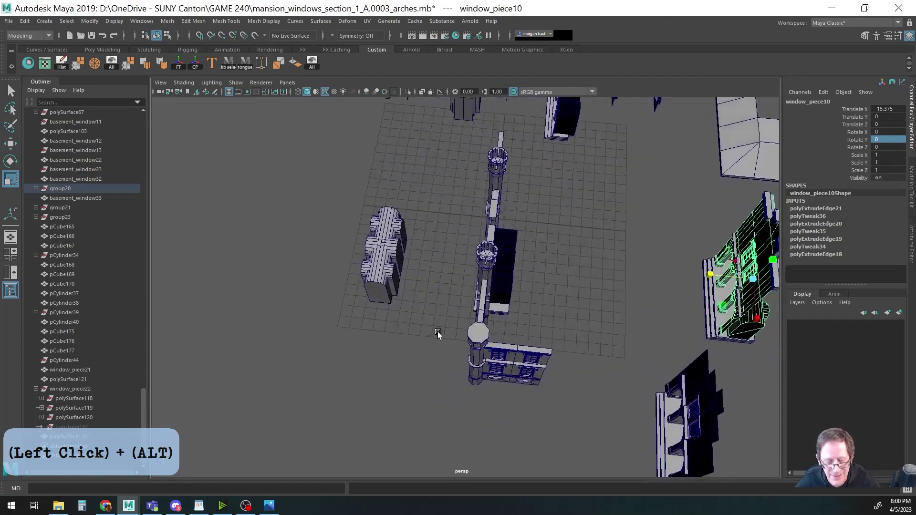
{"action": "middle_click_drag", "start_coordinate": [422, 296], "coordinate": [510, 296], "text": "alt"}
{"action": "right_click_drag", "start_coordinate": [297, 319], "coordinate": [523, 300], "text": "alt"}
{"action": "left_click_drag", "start_coordinate": [523, 299], "coordinate": [558, 316], "text": "alt"}
{"action": "middle_click_drag", "start_coordinate": [559, 316], "coordinate": [560, 287], "text": "alt"}
{"action": "right_click_drag", "start_coordinate": [561, 287], "coordinate": [420, 301], "text": "alt"}
{"action": "middle_click_drag", "start_coordinate": [421, 301], "coordinate": [439, 326], "text": "alt"}
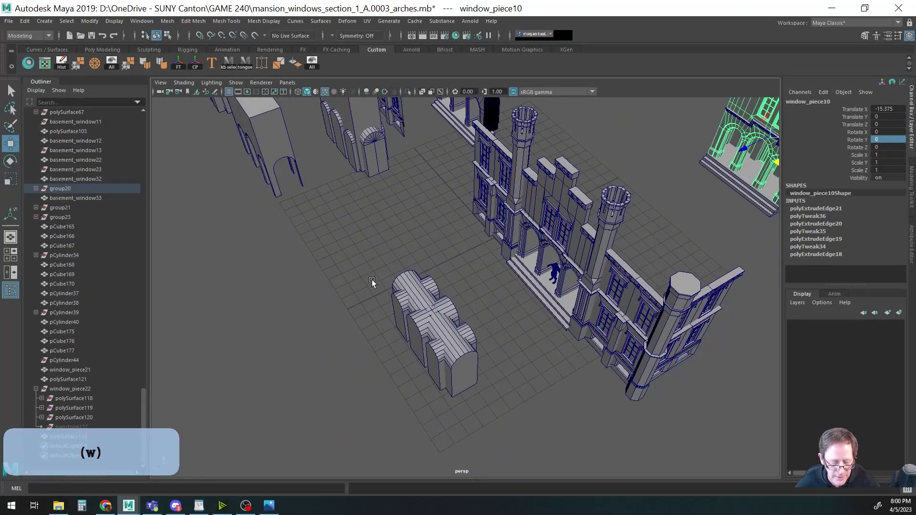
Join the combined arch blocks and the crossing block polySurface121 with a Boolean Union.
{"action": "left_click_drag", "start_coordinate": [371, 278], "coordinate": [491, 383]}
{"action": "left_click", "coordinate": [517, 347]}
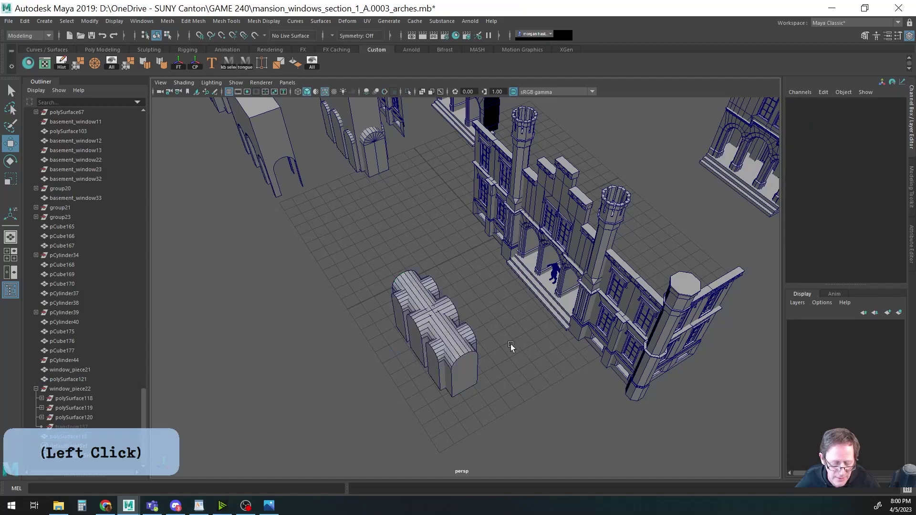
{"action": "left_click", "coordinate": [443, 337]}
{"action": "right_click_drag", "start_coordinate": [443, 337], "coordinate": [424, 359], "text": "alt"}
{"action": "key", "text": "q"}
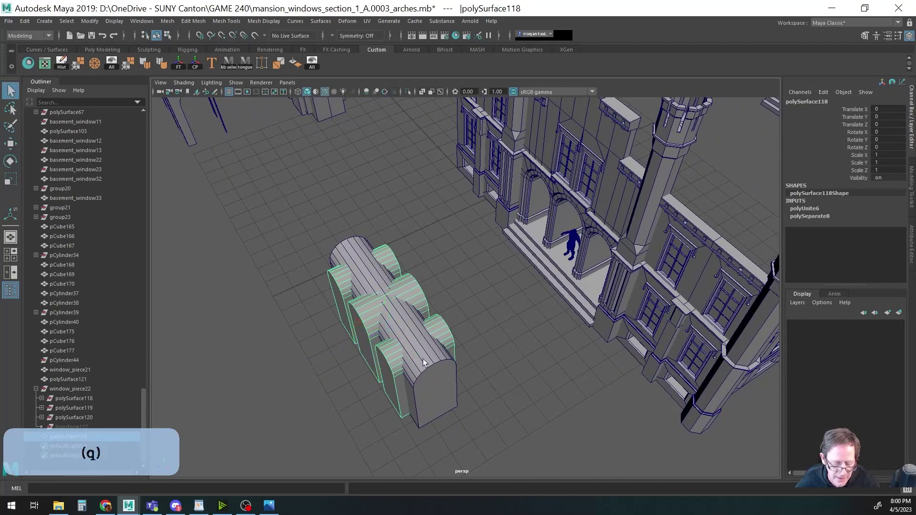
{"action": "left_click", "coordinate": [420, 354], "text": "shift"}
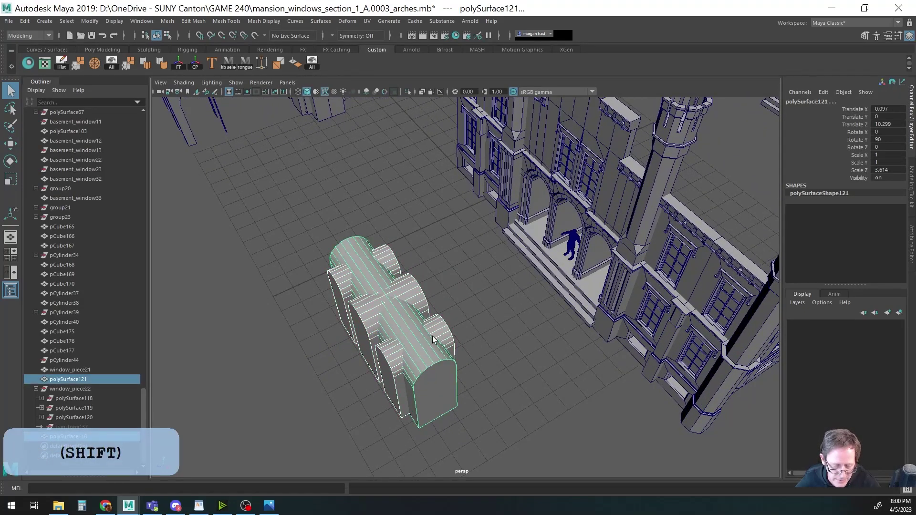
{"action": "key", "text": "space"}
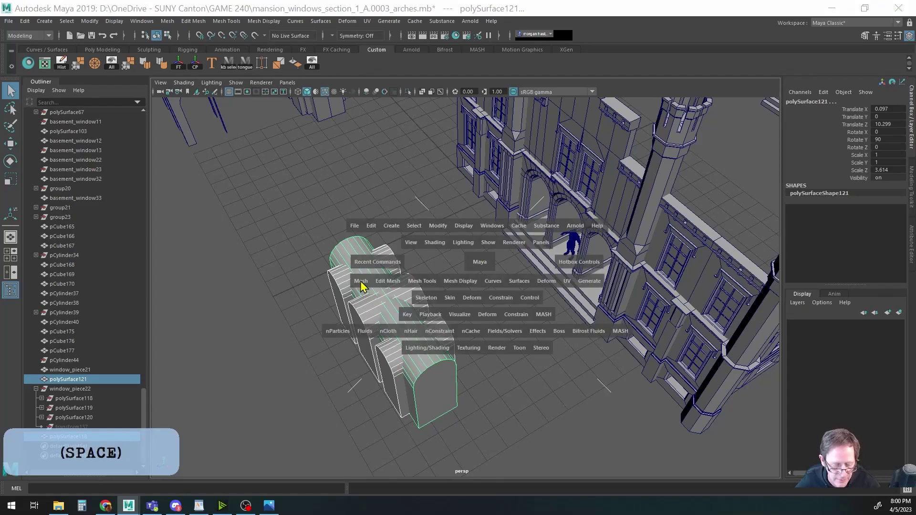
{"action": "left_click", "coordinate": [361, 281]}
{"action": "left_click", "coordinate": [475, 316]}
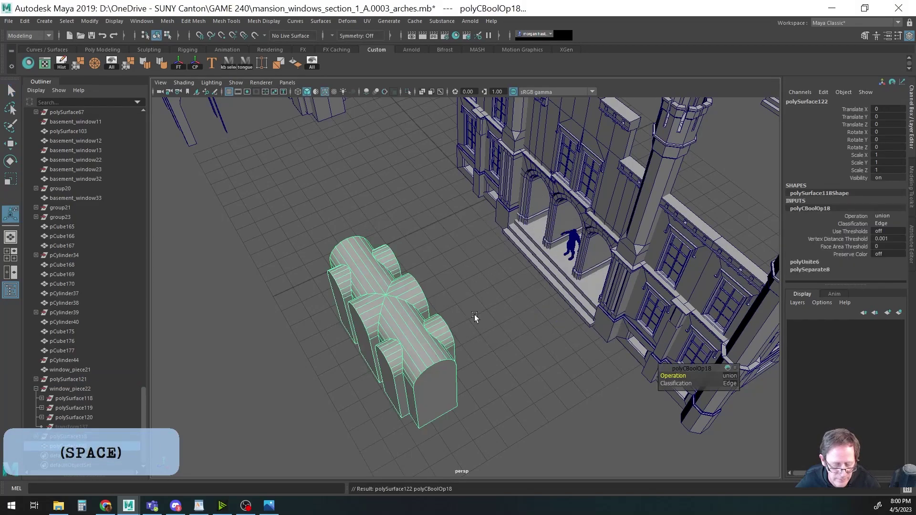
{"action": "left_click_drag", "start_coordinate": [436, 348], "coordinate": [508, 330], "text": "alt"}
{"action": "middle_click_drag", "start_coordinate": [375, 389], "coordinate": [423, 387], "text": "alt"}
{"action": "middle_click_drag", "start_coordinate": [471, 359], "coordinate": [487, 304], "text": "alt"}
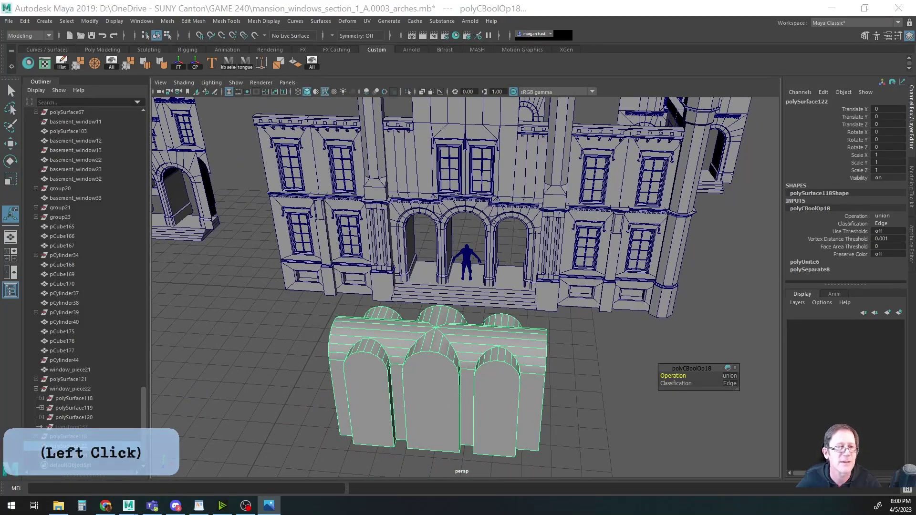
Switch to the reference photo viewer, browse to 5e6b977241e41_o_large.jpg and examine the entrance arches at 259% zoom.
{"action": "left_click_drag", "start_coordinate": [229, 0], "coordinate": [403, 45]}
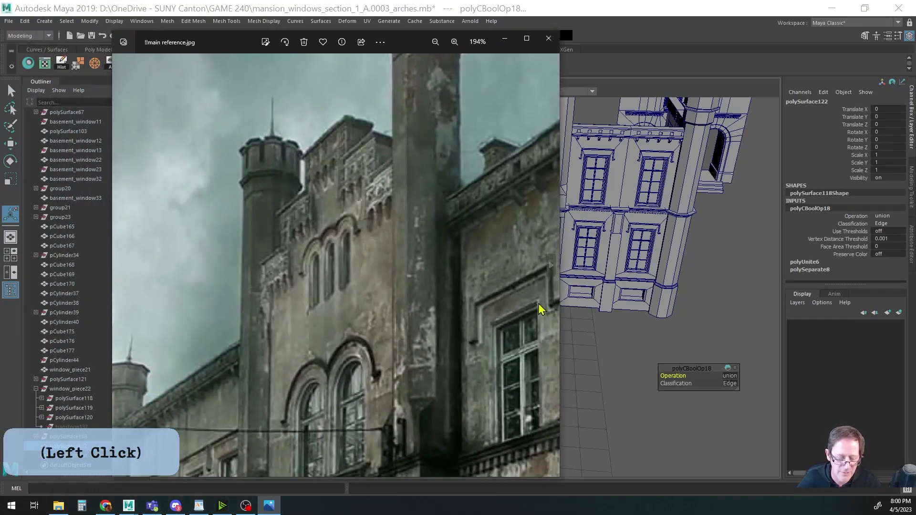
{"action": "left_click", "coordinate": [552, 267]}
{"action": "left_click", "coordinate": [551, 267]}
{"action": "left_click", "coordinate": [552, 266]}
{"action": "left_click", "coordinate": [551, 266]}
{"action": "left_click", "coordinate": [551, 267]}
{"action": "left_click", "coordinate": [552, 267]}
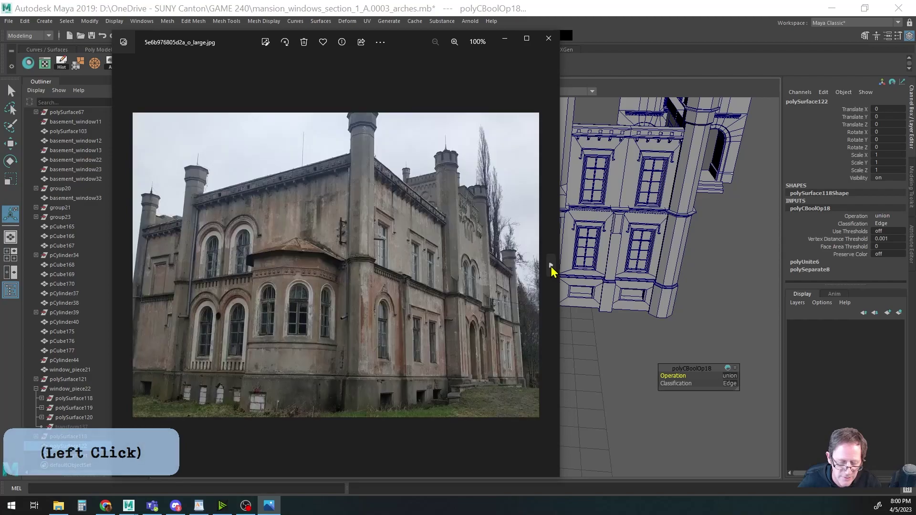
{"action": "left_click", "coordinate": [552, 266]}
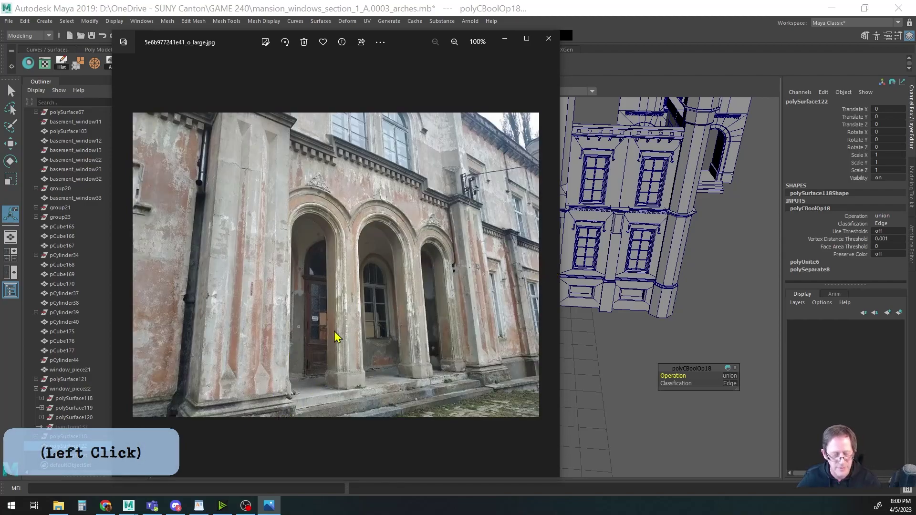
{"action": "scroll", "coordinate": [334, 338], "scroll_direction": "up", "scroll_amount": 5, "text": "alt"}
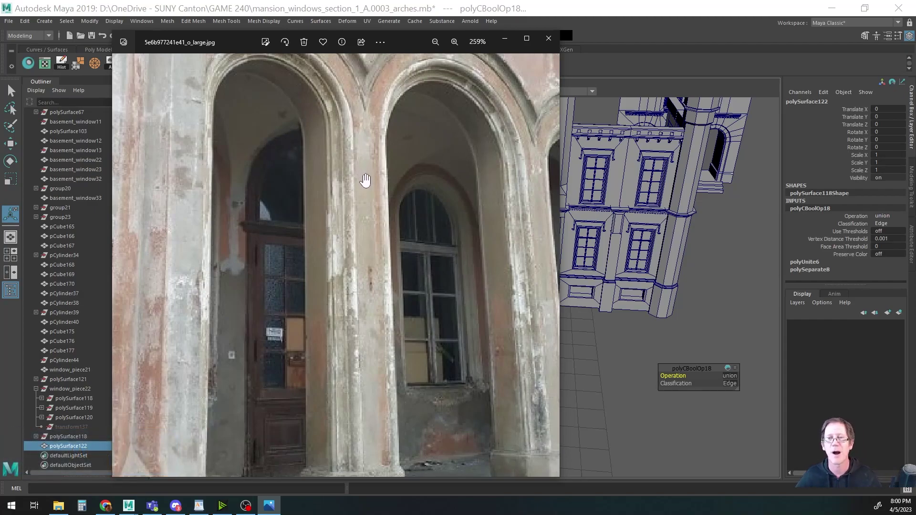
Duplicate the joined arch volume and move the copy aside to Translate X -18.987 and Z 7.285.
{"action": "left_click", "coordinate": [505, 38]}
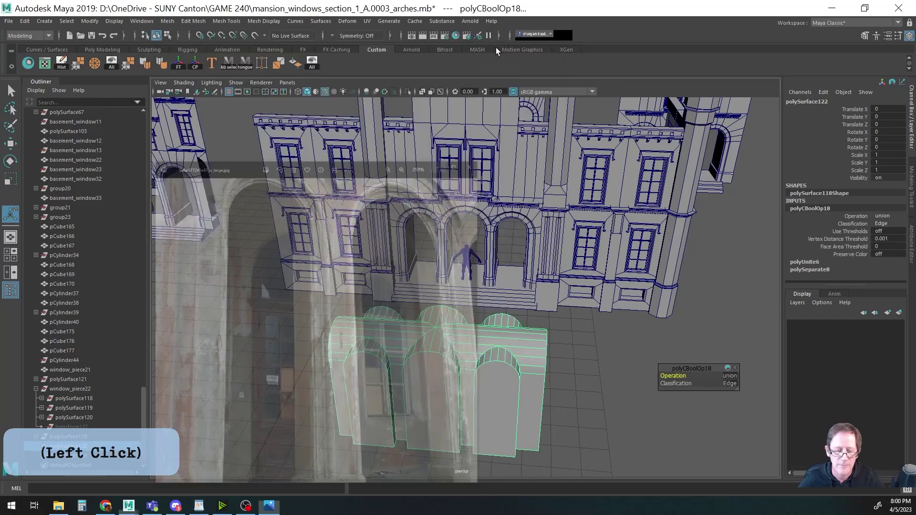
{"action": "middle_click_drag", "start_coordinate": [451, 331], "coordinate": [450, 313], "text": "alt"}
{"action": "left_click_drag", "start_coordinate": [451, 313], "coordinate": [449, 363], "text": "alt"}
{"action": "right_click_drag", "start_coordinate": [448, 362], "coordinate": [288, 317], "text": "alt"}
{"action": "middle_click_drag", "start_coordinate": [288, 317], "coordinate": [343, 334], "text": "alt"}
{"action": "right_click_drag", "start_coordinate": [344, 334], "coordinate": [359, 340], "text": "alt"}
{"action": "middle_click_drag", "start_coordinate": [359, 340], "coordinate": [508, 333], "text": "alt"}
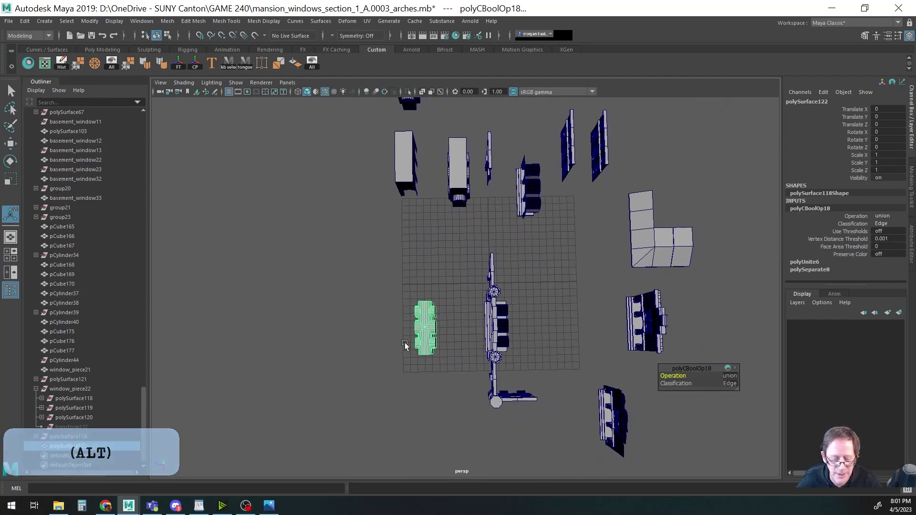
{"action": "key", "text": "w"}
{"action": "key", "text": "ctrl+d"}
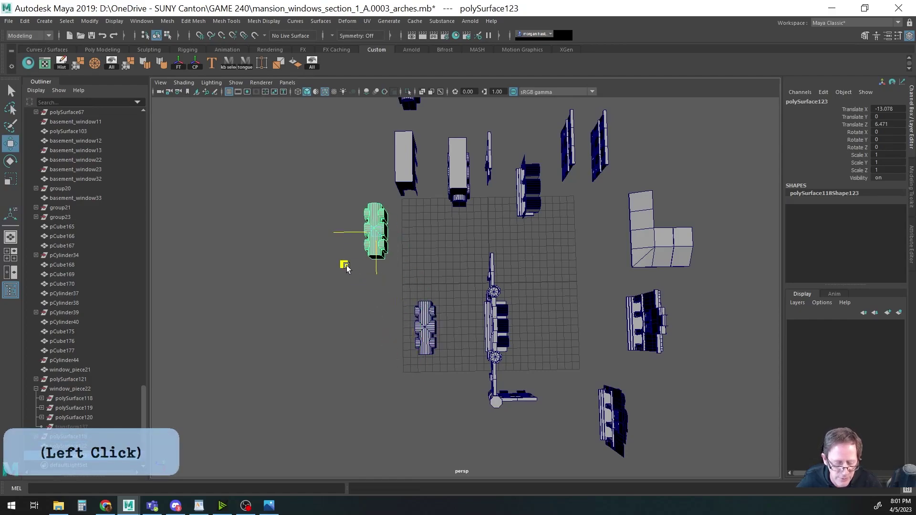
{"action": "middle_click_drag", "start_coordinate": [379, 290], "coordinate": [379, 316], "text": "alt"}
{"action": "right_click_drag", "start_coordinate": [379, 317], "coordinate": [420, 317], "text": "alt"}
{"action": "middle_click_drag", "start_coordinate": [420, 317], "coordinate": [514, 354], "text": "alt"}
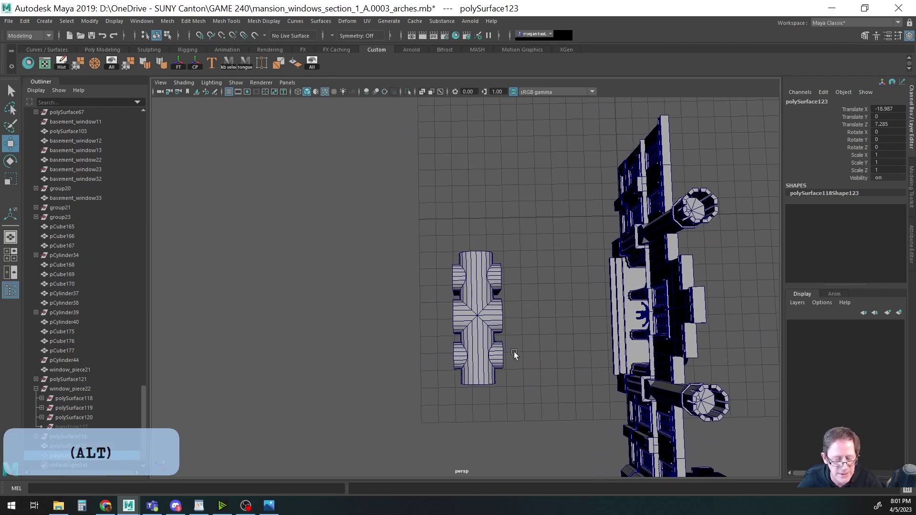
Create a cube scaled 8.43 by 4.531 by 3.58 and raise it to Translate Y 3.128 around the original arch volume.
{"action": "middle_click_drag", "start_coordinate": [511, 302], "coordinate": [502, 299], "text": "alt"}
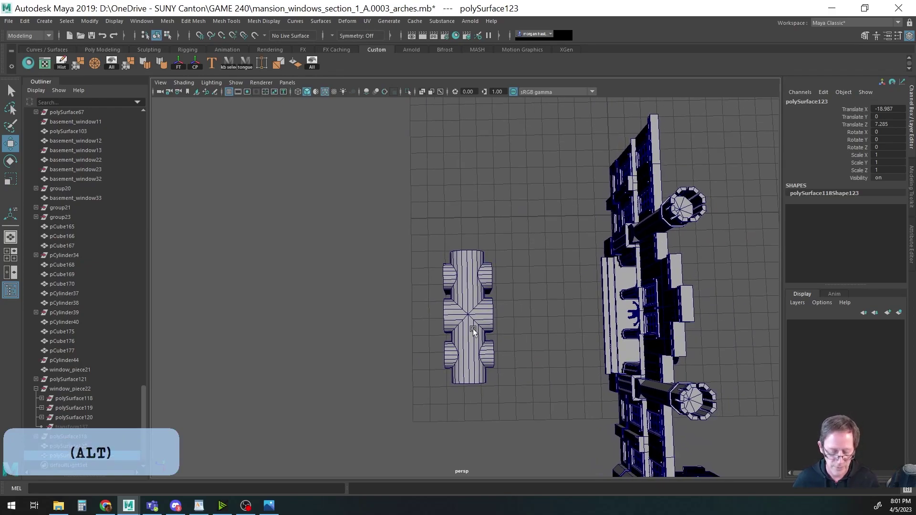
{"action": "key", "text": "space"}
{"action": "left_click_drag", "start_coordinate": [319, 246], "coordinate": [338, 281]}
{"action": "left_click_drag", "start_coordinate": [484, 299], "coordinate": [485, 296]}
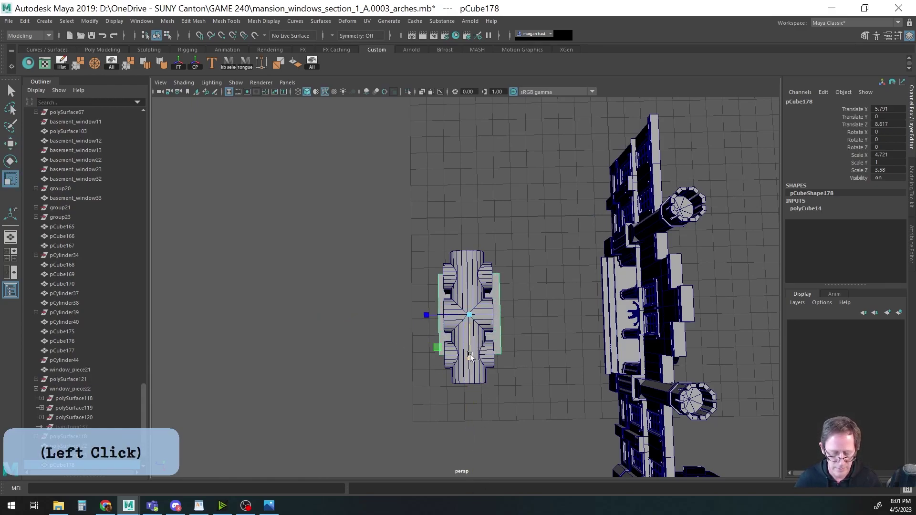
{"action": "left_click_drag", "start_coordinate": [449, 405], "coordinate": [506, 252], "text": "alt"}
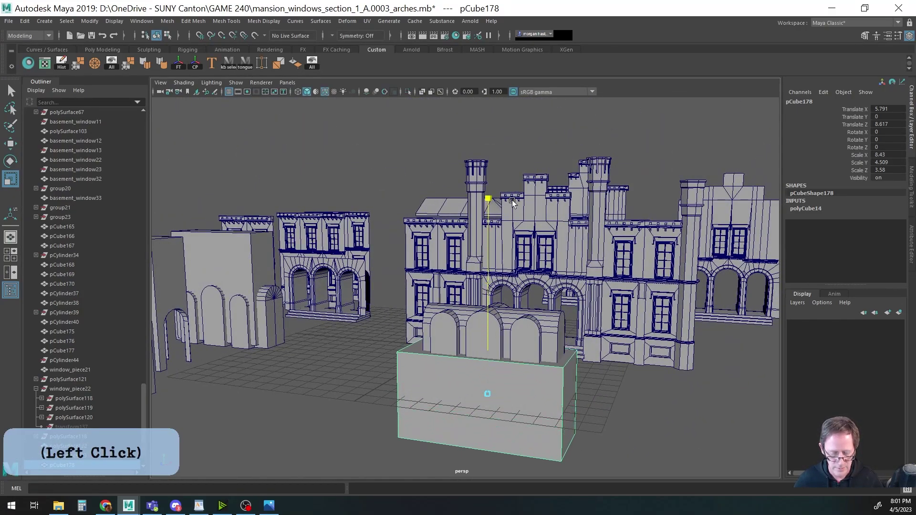
{"action": "left_click_drag", "start_coordinate": [492, 315], "coordinate": [497, 347]}
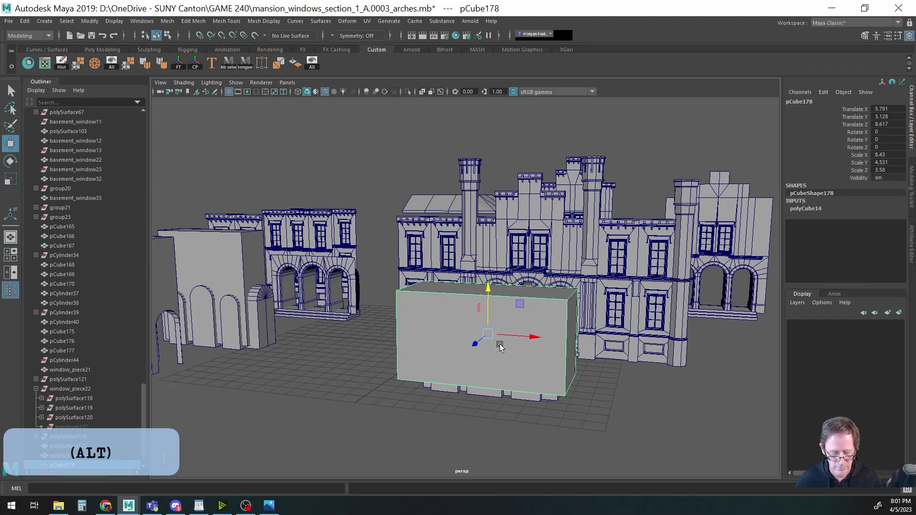
Subtract the joined arch volume from the enclosing cube with a Boolean Difference.
{"action": "middle_click_drag", "start_coordinate": [518, 330], "coordinate": [575, 335], "text": "alt"}
{"action": "mouse_move", "coordinate": [576, 335]}
{"action": "right_mouse_down", "text": "alt"}
{"action": "mouse_move", "coordinate": [602, 337]}
{"action": "mouse_move", "coordinate": [591, 333]}
{"action": "right_mouse_up", "text": "alt"}
{"action": "middle_click_drag", "start_coordinate": [591, 333], "coordinate": [595, 337], "text": "alt"}
{"action": "mouse_move", "coordinate": [594, 336]}
{"action": "left_mouse_down", "text": "alt"}
{"action": "mouse_move", "coordinate": [538, 327]}
{"action": "mouse_move", "coordinate": [528, 296]}
{"action": "mouse_move", "coordinate": [517, 308]}
{"action": "mouse_move", "coordinate": [528, 319]}
{"action": "mouse_move", "coordinate": [493, 355]}
{"action": "mouse_move", "coordinate": [434, 327]}
{"action": "mouse_move", "coordinate": [491, 358]}
{"action": "mouse_move", "coordinate": [499, 308]}
{"action": "mouse_move", "coordinate": [491, 357]}
{"action": "mouse_move", "coordinate": [561, 381]}
{"action": "mouse_move", "coordinate": [557, 396]}
{"action": "mouse_move", "coordinate": [486, 346]}
{"action": "mouse_move", "coordinate": [506, 326]}
{"action": "mouse_move", "coordinate": [474, 307]}
{"action": "left_mouse_up", "text": "alt"}
{"action": "key", "text": "4"}
{"action": "key", "text": "5"}
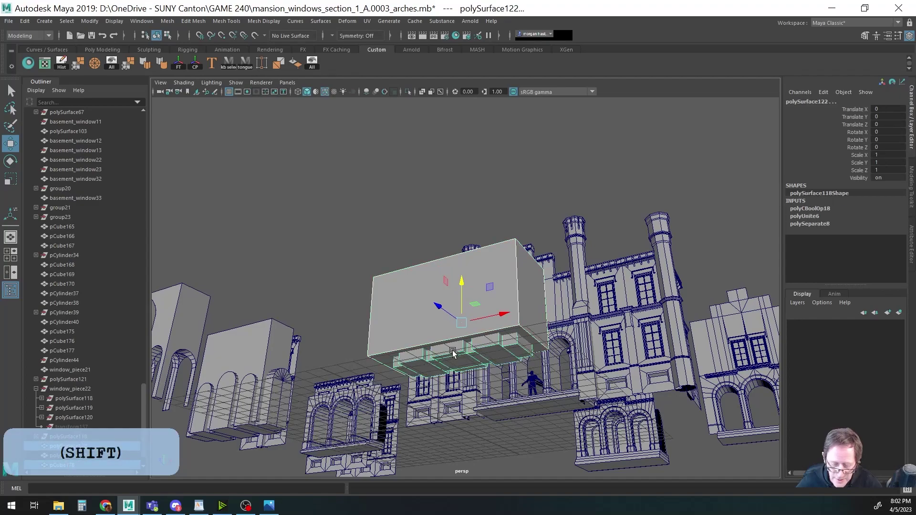
{"action": "key", "text": "space"}
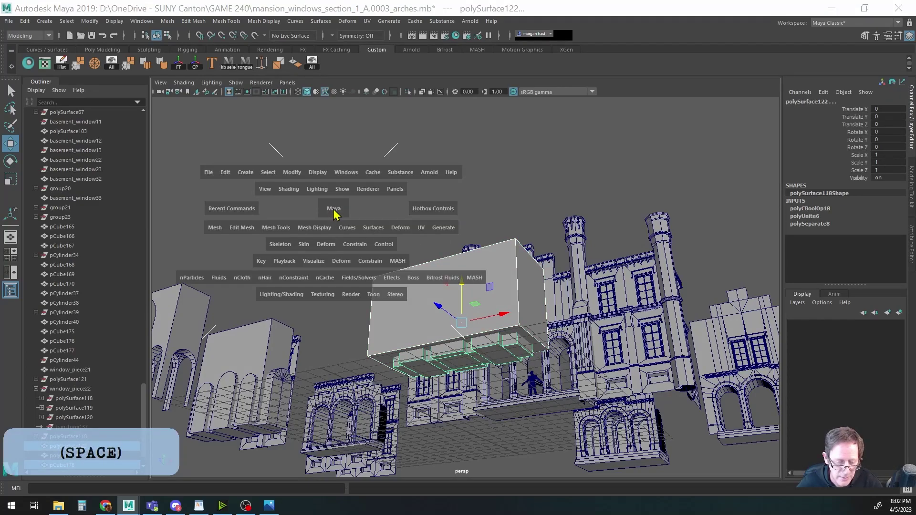
{"action": "left_click", "coordinate": [216, 228]}
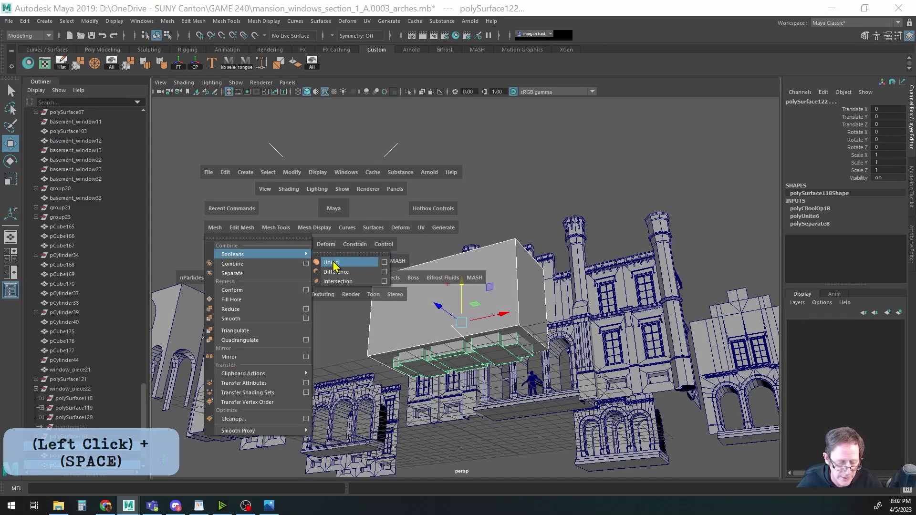
{"action": "left_click", "coordinate": [336, 272]}
Delete the cube's outer faces from the Boolean result, keeping the inner vault surfaces.
{"action": "left_click_drag", "start_coordinate": [385, 286], "coordinate": [422, 277], "text": "alt"}
{"action": "right_click_drag", "start_coordinate": [422, 277], "coordinate": [505, 277], "text": "alt"}
{"action": "left_click_drag", "start_coordinate": [505, 277], "coordinate": [556, 349], "text": "alt"}
{"action": "right_click_drag", "start_coordinate": [557, 349], "coordinate": [453, 282], "text": "alt"}
{"action": "left_click_drag", "start_coordinate": [453, 282], "coordinate": [462, 322], "text": "alt"}
{"action": "key", "text": "F11"}
{"action": "left_click", "coordinate": [448, 291]}
{"action": "left_click", "coordinate": [448, 273], "text": "shift"}
{"action": "left_click_drag", "start_coordinate": [517, 317], "coordinate": [492, 272], "text": "alt"}
{"action": "left_click", "coordinate": [485, 305], "text": "shift"}
{"action": "left_click", "coordinate": [529, 285], "text": "shift"}
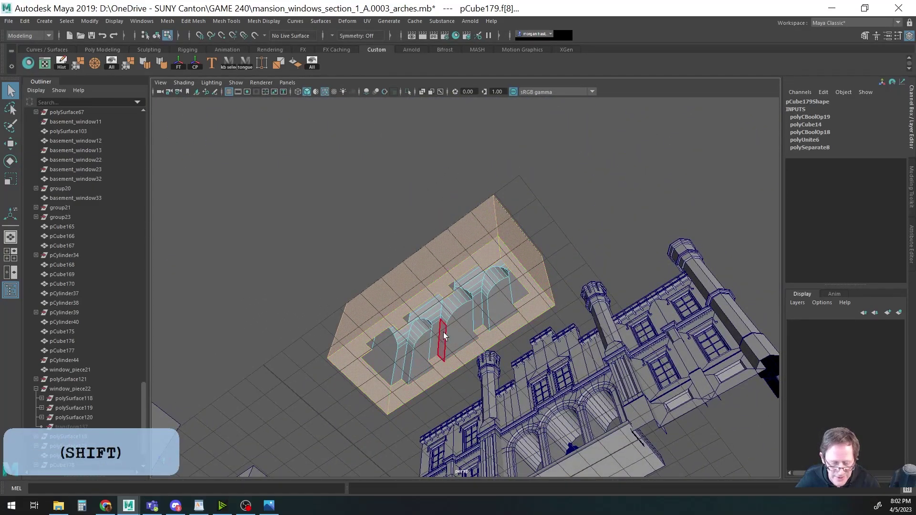
{"action": "left_click_drag", "start_coordinate": [442, 321], "coordinate": [463, 331], "text": "alt"}
{"action": "key", "text": "Delete"}
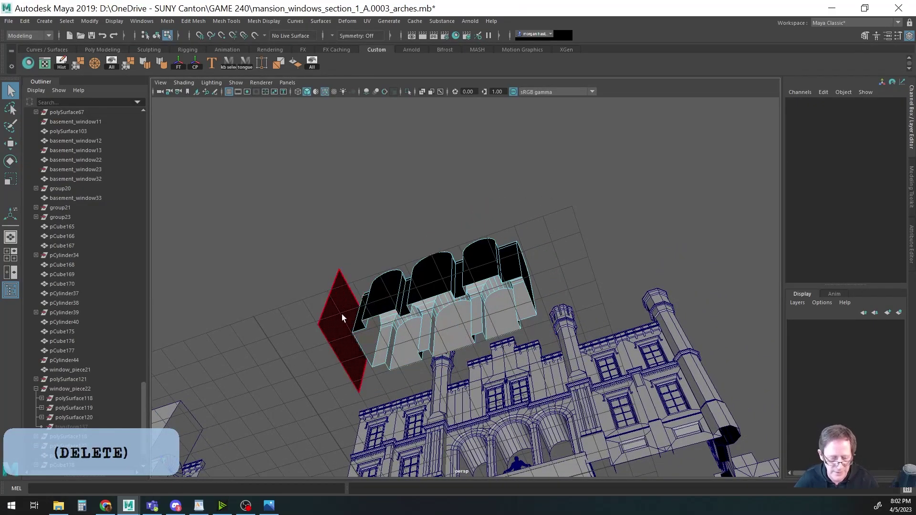
Delete the three end faces that close the arch openings on one long side of the vault mesh.
{"action": "left_click_drag", "start_coordinate": [444, 302], "coordinate": [479, 363], "text": "alt"}
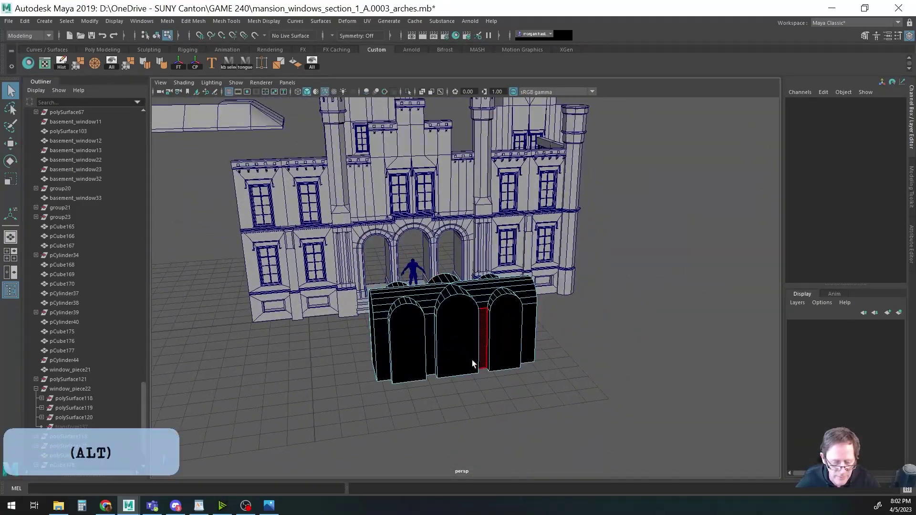
{"action": "left_click", "coordinate": [465, 343], "text": "shift"}
{"action": "left_click", "coordinate": [501, 339], "text": "shift"}
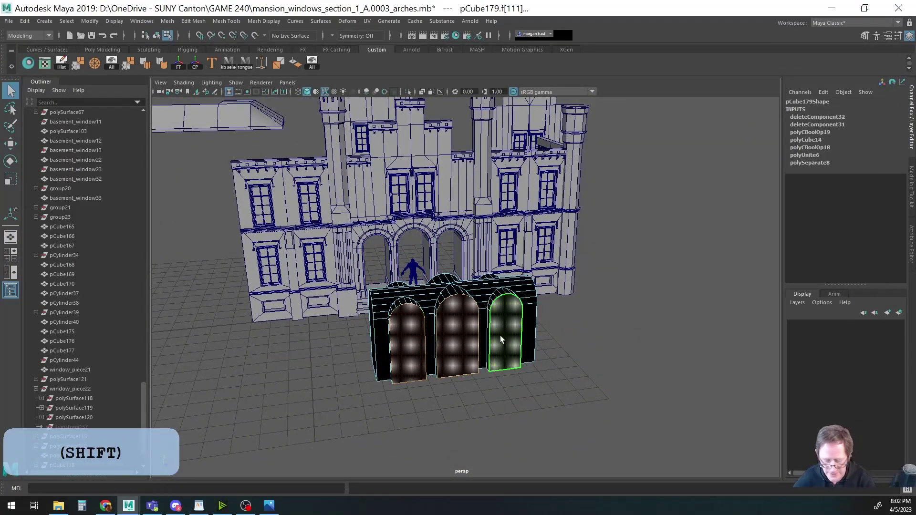
{"action": "key", "text": "Delete"}
{"action": "middle_click_drag", "start_coordinate": [477, 337], "coordinate": [467, 323], "text": "alt"}
{"action": "left_click_drag", "start_coordinate": [467, 323], "coordinate": [349, 337], "text": "alt"}
{"action": "middle_click_drag", "start_coordinate": [433, 296], "coordinate": [413, 326], "text": "alt"}
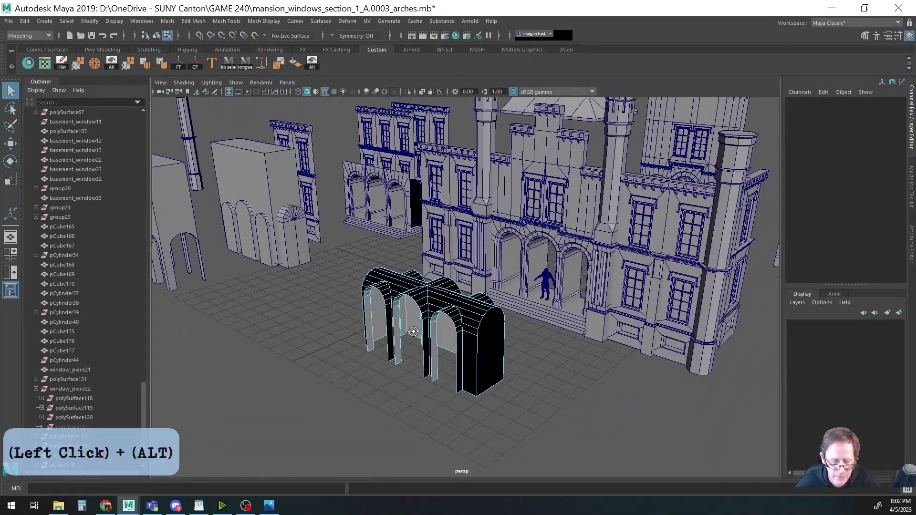
{"action": "left_click_drag", "start_coordinate": [413, 326], "coordinate": [404, 325], "text": "alt"}
Snap the vault mesh pCube179 into place behind the mansion's entrance arches at Translate Z -12.11.
{"action": "middle_click_drag", "start_coordinate": [516, 311], "coordinate": [470, 262], "text": "alt"}
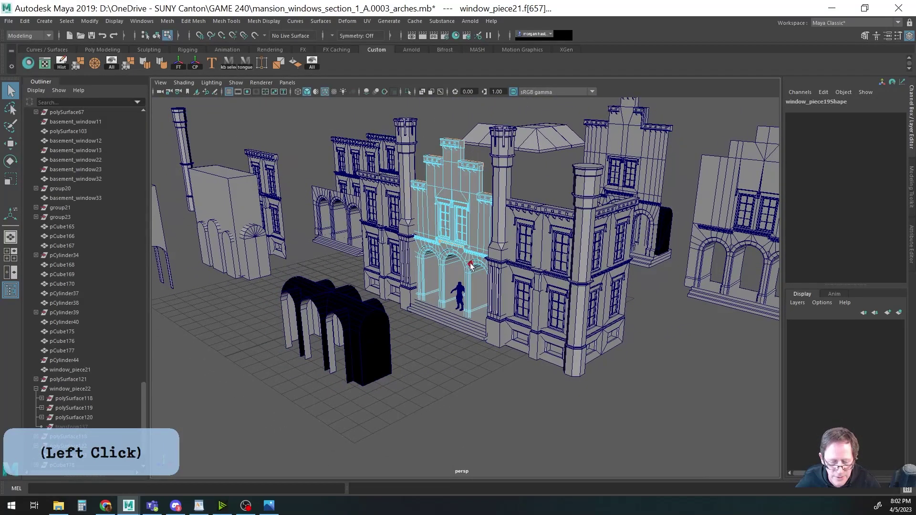
{"action": "key", "text": "F8"}
{"action": "left_click_drag", "start_coordinate": [501, 271], "coordinate": [487, 238], "text": "alt"}
{"action": "right_click_drag", "start_coordinate": [454, 282], "coordinate": [491, 329], "text": "alt"}
{"action": "middle_click_drag", "start_coordinate": [492, 329], "coordinate": [654, 225], "text": "alt"}
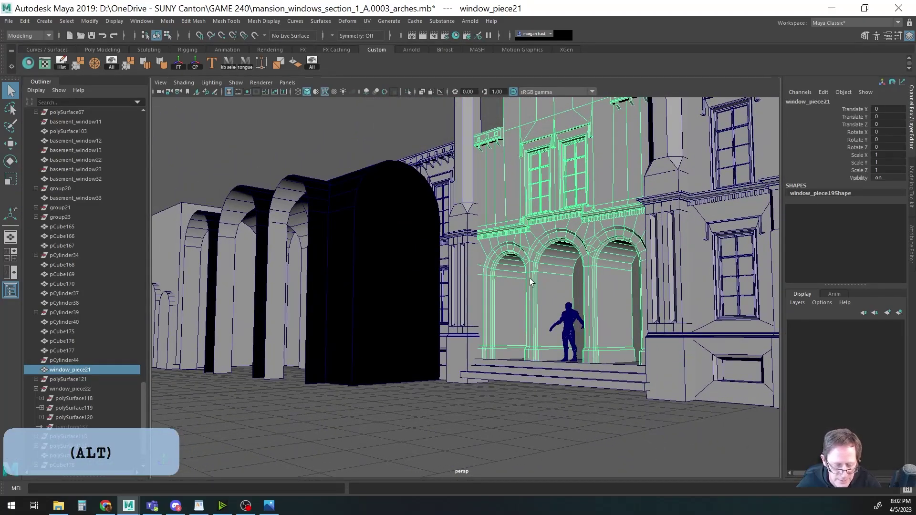
{"action": "middle_click_drag", "start_coordinate": [490, 287], "coordinate": [498, 312], "text": "alt"}
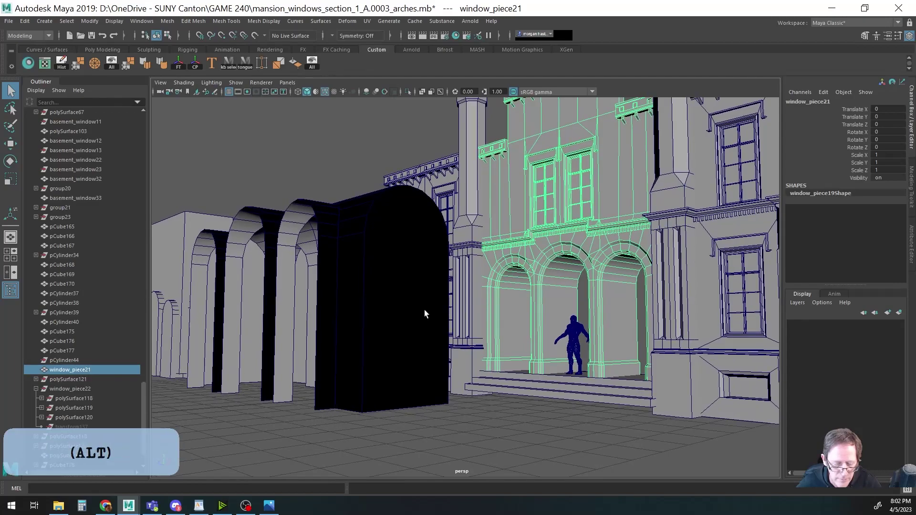
{"action": "left_click", "coordinate": [278, 298]}
{"action": "left_click_drag", "start_coordinate": [476, 261], "coordinate": [475, 283], "text": "alt"}
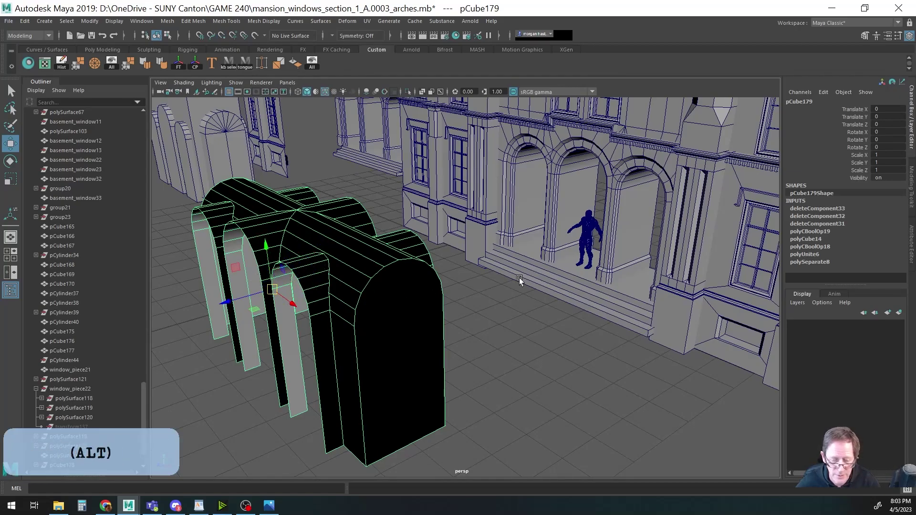
{"action": "scroll", "coordinate": [518, 279], "scroll_direction": "down", "scroll_amount": 3, "text": "alt"}
{"action": "middle_click_drag", "start_coordinate": [477, 272], "coordinate": [430, 266], "text": "alt"}
{"action": "left_click_drag", "start_coordinate": [430, 265], "coordinate": [434, 261], "text": "alt"}
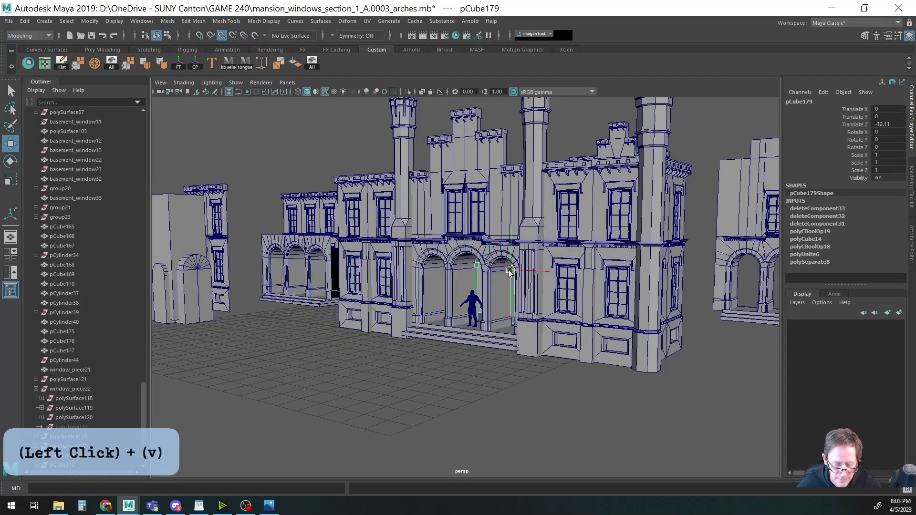
Examine how the placed vault meets the entrance arches, pillars and floor behind the facade from several angles.
{"action": "left_click_drag", "start_coordinate": [510, 273], "coordinate": [438, 333], "text": "alt"}
{"action": "scroll", "coordinate": [470, 306], "scroll_direction": "up", "scroll_amount": 5}
{"action": "right_click_drag", "start_coordinate": [438, 333], "coordinate": [317, 310], "text": "alt"}
{"action": "middle_click_drag", "start_coordinate": [428, 304], "coordinate": [421, 303], "text": "alt"}
{"action": "left_click_drag", "start_coordinate": [389, 315], "coordinate": [420, 317], "text": "alt"}
{"action": "right_click_drag", "start_coordinate": [420, 317], "coordinate": [557, 314], "text": "alt"}
{"action": "middle_click_drag", "start_coordinate": [482, 339], "coordinate": [483, 248], "text": "alt"}
{"action": "left_click_drag", "start_coordinate": [458, 243], "coordinate": [489, 362], "text": "alt"}
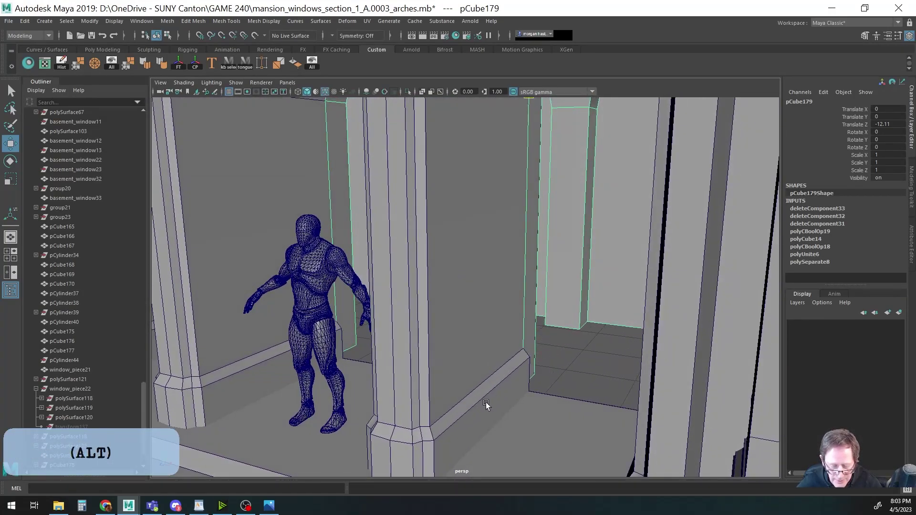
{"action": "right_click_drag", "start_coordinate": [464, 413], "coordinate": [413, 368], "text": "alt"}
{"action": "middle_click_drag", "start_coordinate": [413, 368], "coordinate": [441, 398], "text": "alt"}
{"action": "left_click_drag", "start_coordinate": [441, 397], "coordinate": [468, 392], "text": "alt"}
{"action": "left_click_drag", "start_coordinate": [555, 335], "coordinate": [546, 335], "text": "alt"}
{"action": "right_click_drag", "start_coordinate": [508, 338], "coordinate": [524, 342], "text": "alt"}
{"action": "left_click_drag", "start_coordinate": [505, 349], "coordinate": [471, 336], "text": "alt"}
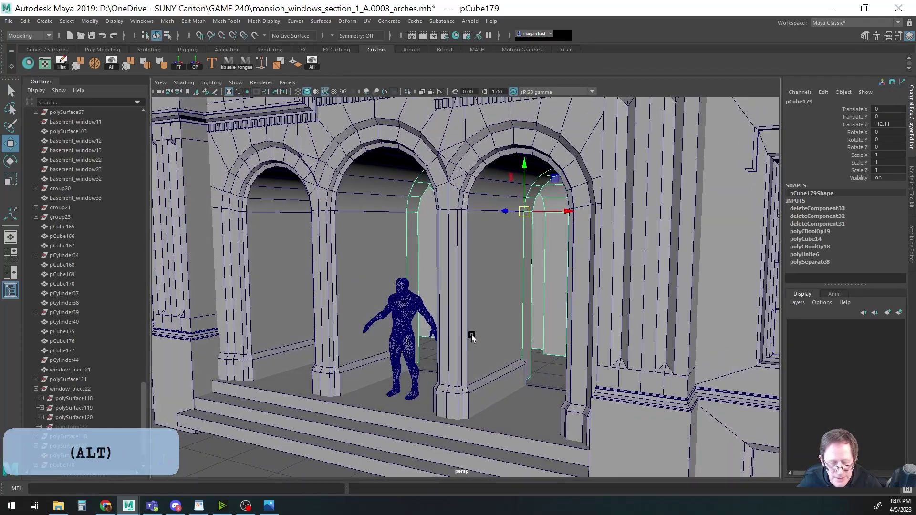
Isolate the central facade piece window_piece21 and the vault mesh by hiding all other objects.
{"action": "left_click", "coordinate": [480, 320], "text": "shift"}
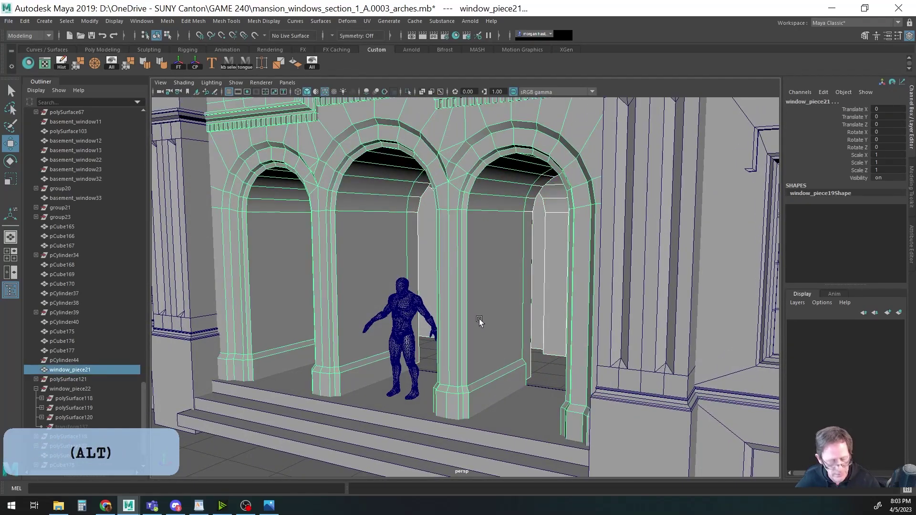
{"action": "key", "text": "alt+h"}
{"action": "left_click_drag", "start_coordinate": [435, 334], "coordinate": [470, 329], "text": "alt"}
Delete the base molding faces at the foot of the entrance pillars on the facade piece.
{"action": "key", "text": "F11"}
{"action": "middle_click_drag", "start_coordinate": [413, 354], "coordinate": [374, 300], "text": "alt"}
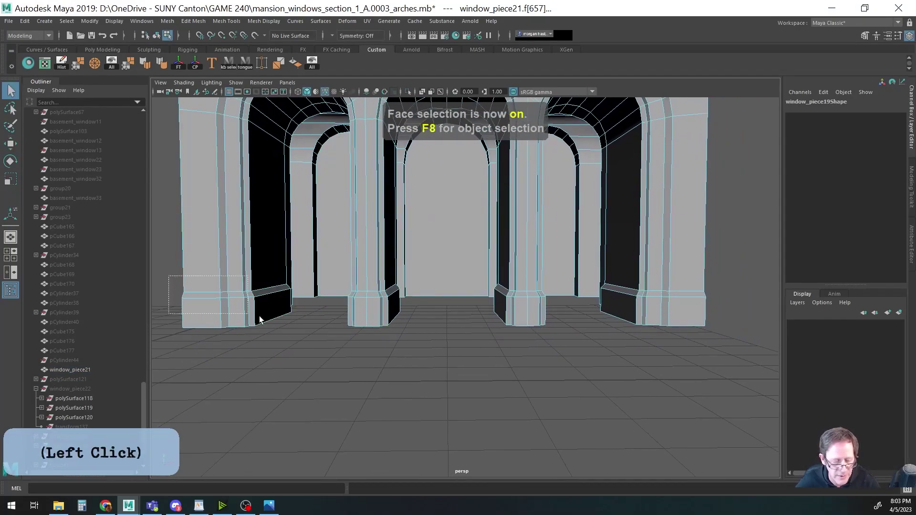
{"action": "left_click_drag", "start_coordinate": [735, 365], "coordinate": [735, 367]}
{"action": "key", "text": "q"}
{"action": "right_click_drag", "start_coordinate": [565, 354], "coordinate": [505, 335], "text": "alt"}
{"action": "middle_click_drag", "start_coordinate": [505, 335], "coordinate": [511, 369], "text": "alt"}
{"action": "key", "text": "q"}
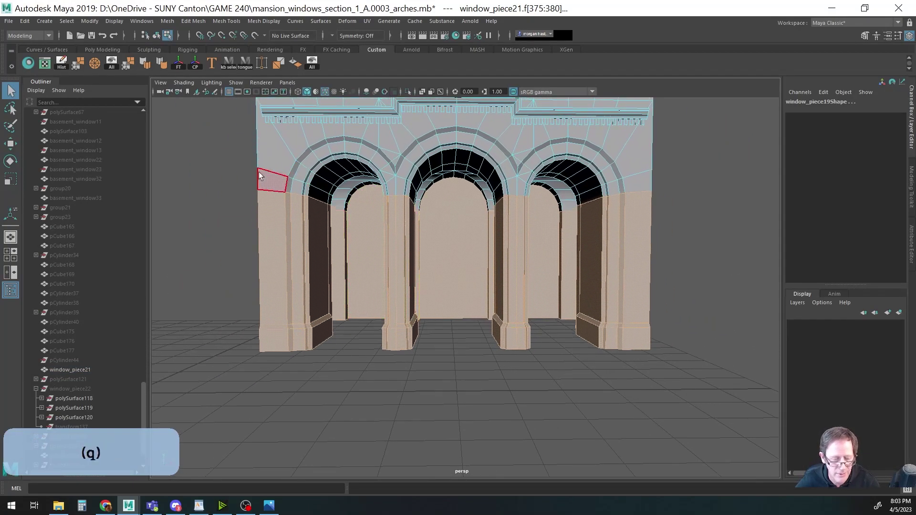
{"action": "left_click_drag", "start_coordinate": [521, 318], "coordinate": [489, 333], "text": "alt"}
{"action": "key", "text": "Delete"}
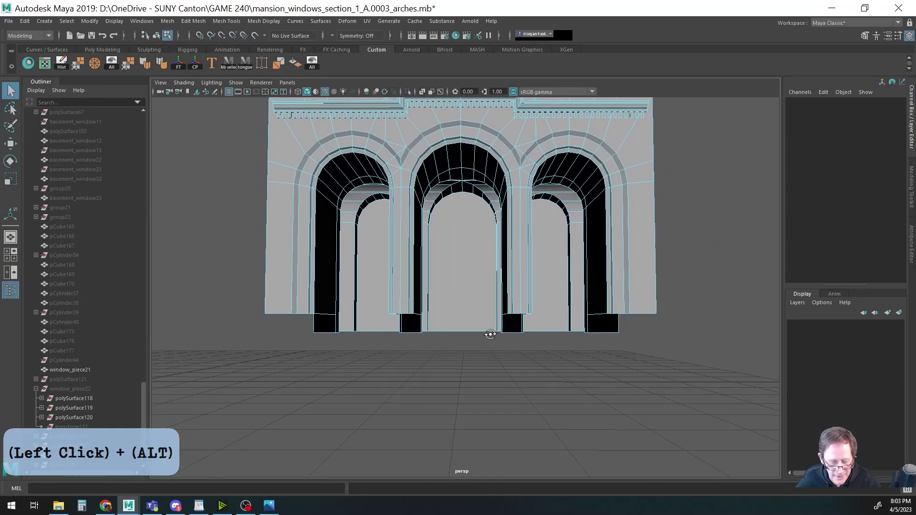
Snap the vault's bottom vertices vertically to the lower ends of the facade pillars.
{"action": "key", "text": "F9"}
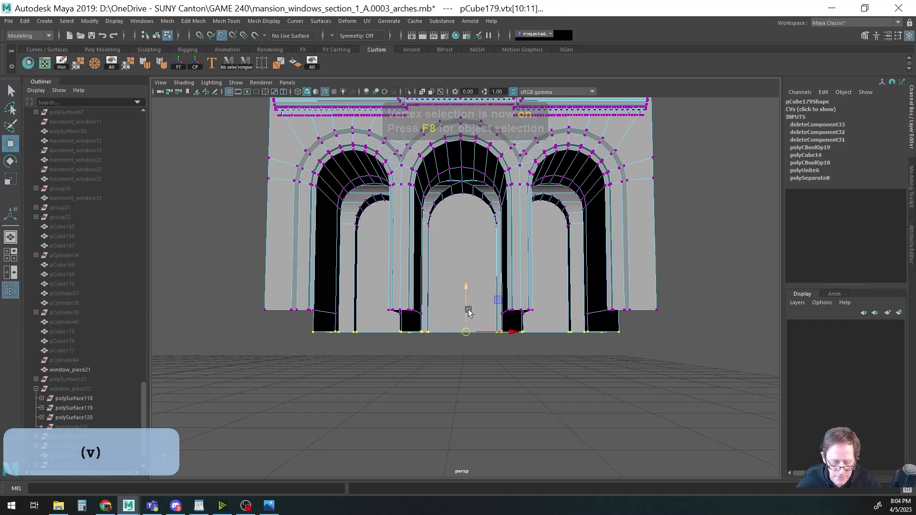
{"action": "left_click_drag", "start_coordinate": [429, 319], "coordinate": [466, 343], "text": "alt"}
{"action": "right_click_drag", "start_coordinate": [466, 343], "coordinate": [590, 342], "text": "alt"}
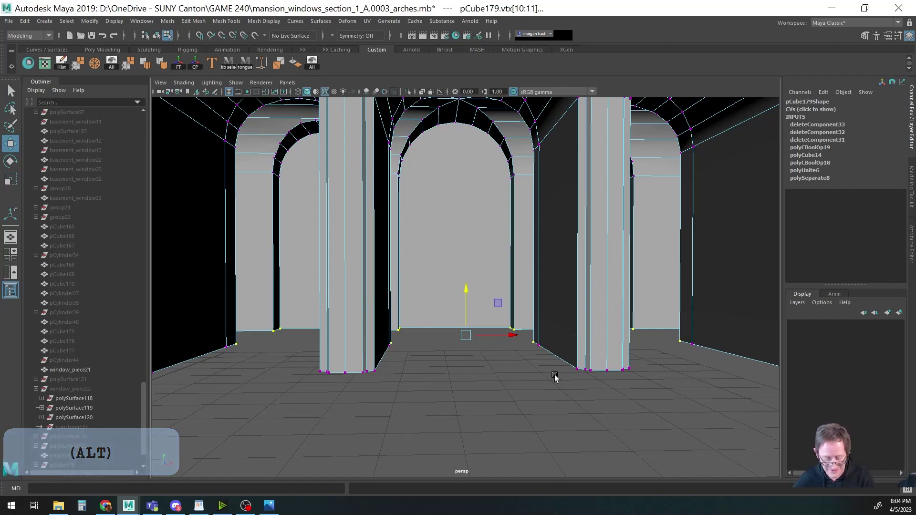
Combine the vault mesh and the facade piece window_piece21 into one mesh.
{"action": "key", "text": "F11"}
{"action": "middle_click_drag", "start_coordinate": [377, 393], "coordinate": [391, 300], "text": "alt"}
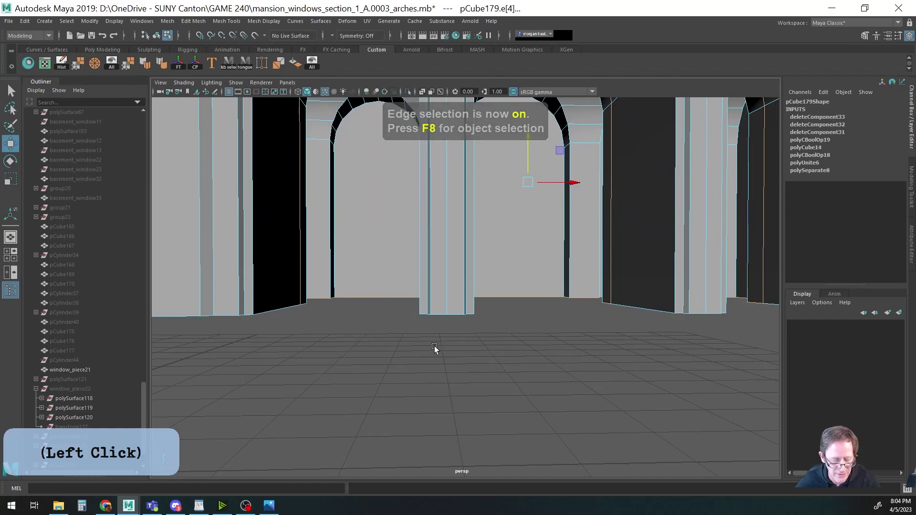
{"action": "key", "text": "F8"}
{"action": "left_click", "coordinate": [388, 323]}
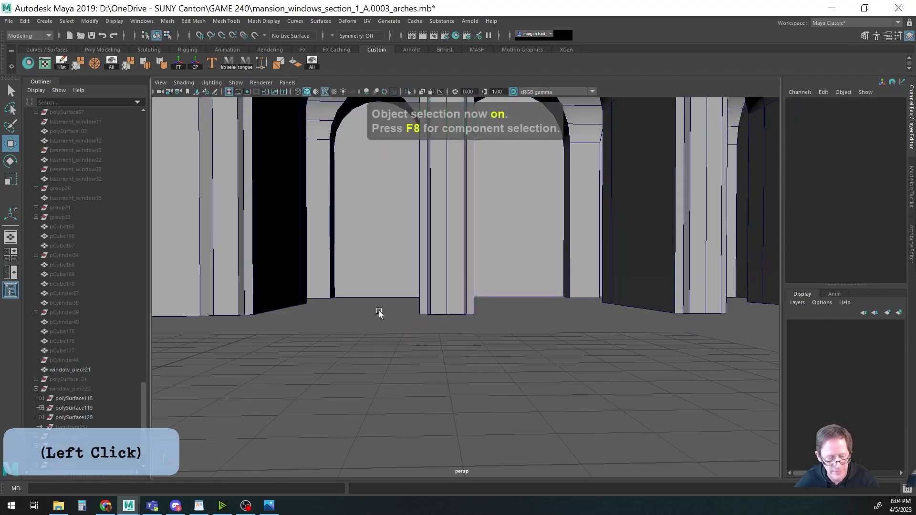
{"action": "left_click", "coordinate": [285, 291]}
{"action": "left_click", "coordinate": [370, 284], "text": "shift"}
{"action": "right_click_drag", "start_coordinate": [370, 284], "coordinate": [303, 305], "text": "alt"}
{"action": "left_click_drag", "start_coordinate": [303, 305], "coordinate": [274, 256], "text": "alt"}
{"action": "key", "text": "space"}
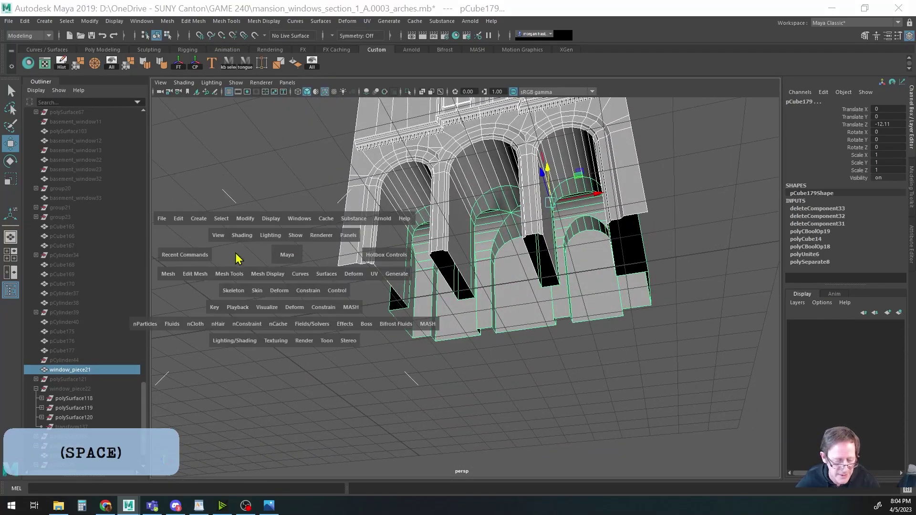
{"action": "left_click", "coordinate": [169, 275]}
{"action": "left_click", "coordinate": [183, 311]}
Merge the combined mesh's vertices with a threshold of 0.0050.
{"action": "left_click_drag", "start_coordinate": [264, 297], "coordinate": [394, 335], "text": "alt"}
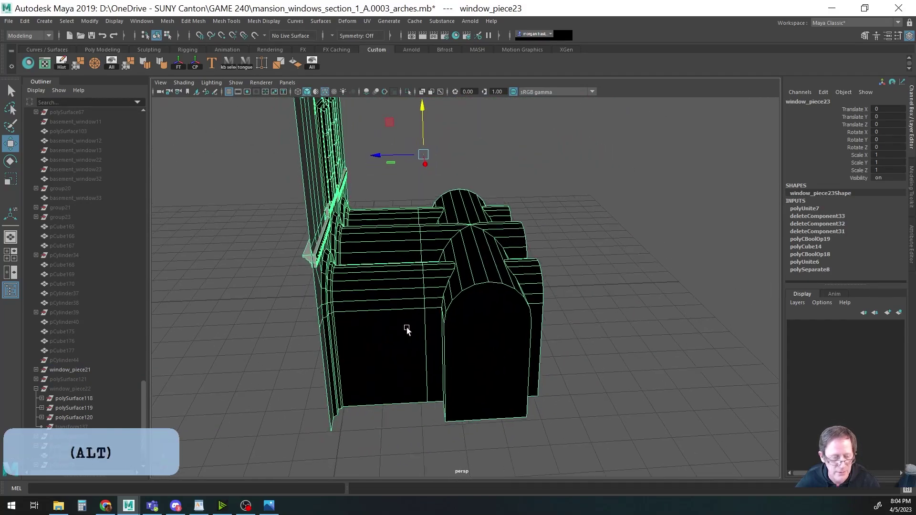
{"action": "left_click", "coordinate": [74, 66]}
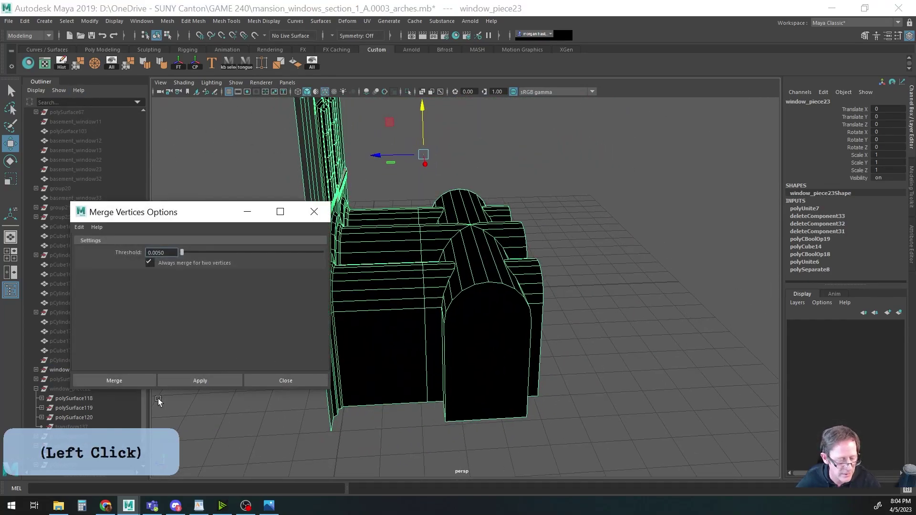
{"action": "left_click", "coordinate": [115, 381]}
{"action": "key", "text": "F8"}
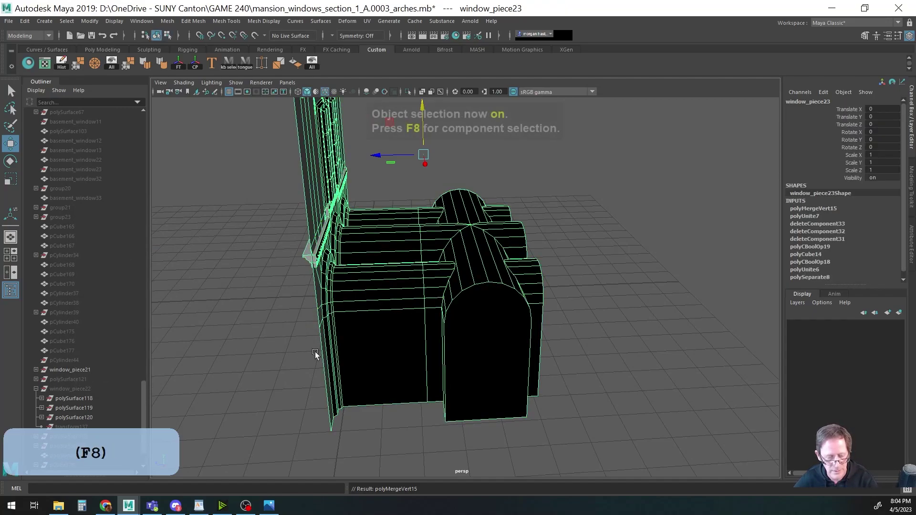
Move the vault's vertices along Z toward the facade to shorten the passage behind the entrance arches.
{"action": "key", "text": "F9"}
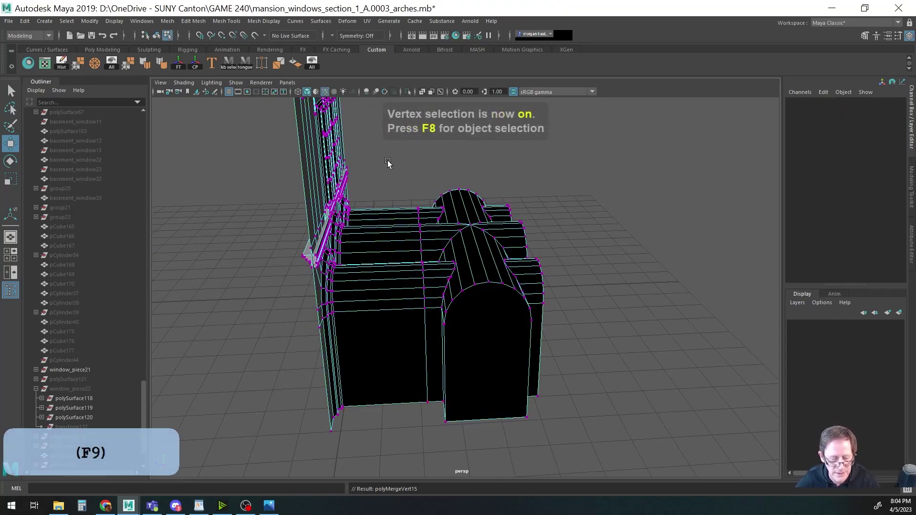
{"action": "left_click_drag", "start_coordinate": [423, 221], "coordinate": [432, 274]}
{"action": "right_click_drag", "start_coordinate": [432, 275], "coordinate": [460, 289], "text": "alt"}
{"action": "left_click_drag", "start_coordinate": [460, 288], "coordinate": [376, 288], "text": "alt"}
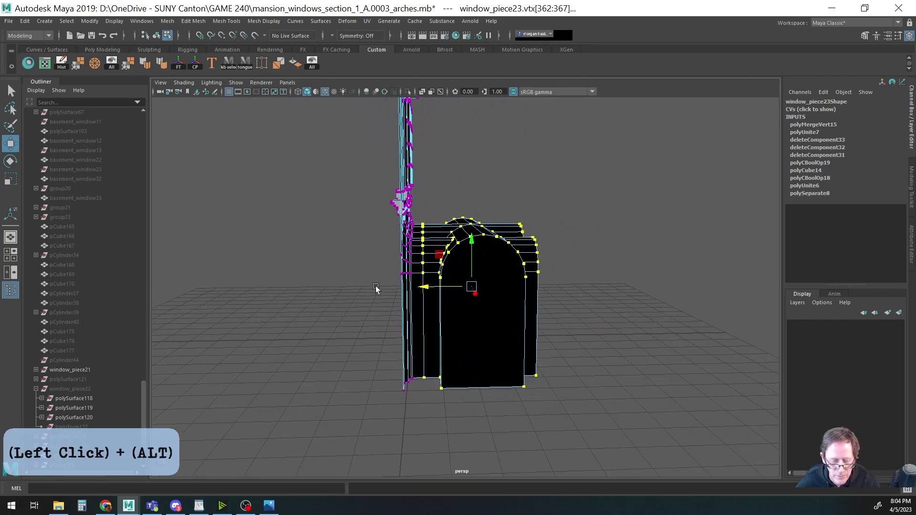
Select the cross vault's vertices without the column nearest the facade and adjust their position along Z.
{"action": "key", "text": "q"}
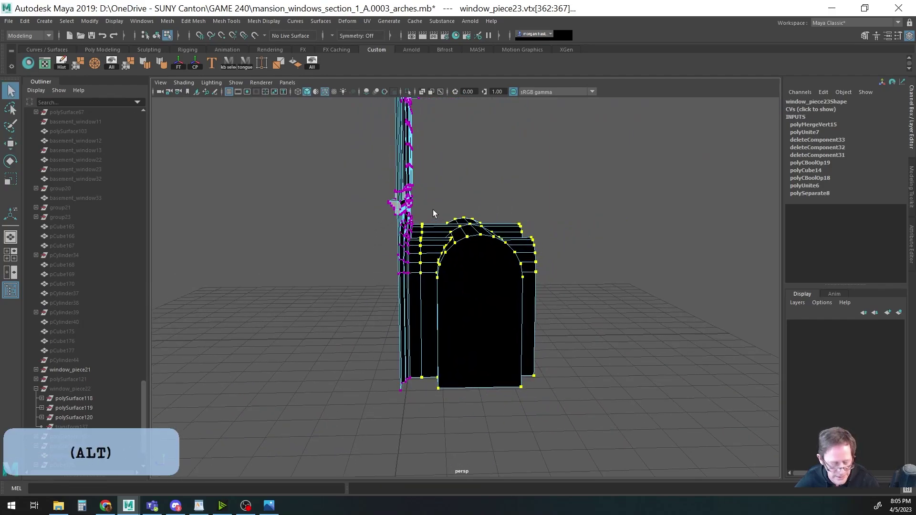
{"action": "key", "text": "4"}
{"action": "left_click_drag", "start_coordinate": [430, 201], "coordinate": [569, 412]}
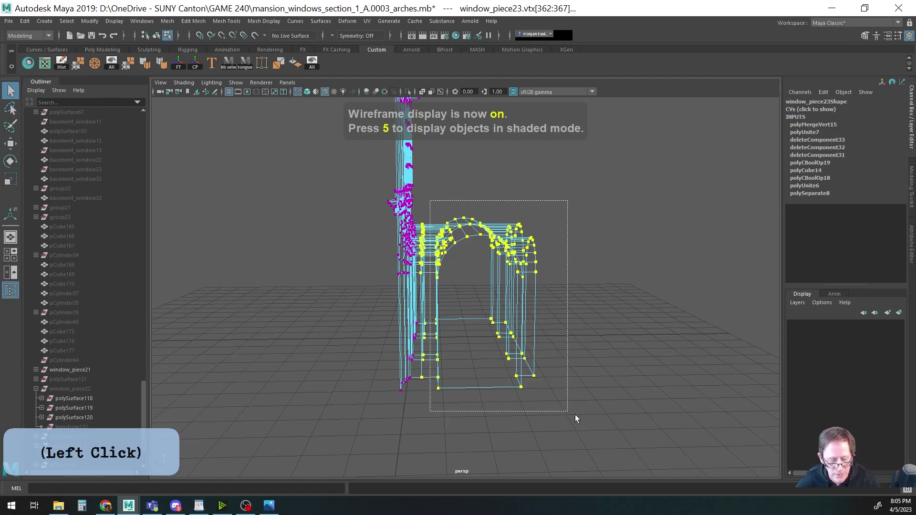
{"action": "key", "text": "5"}
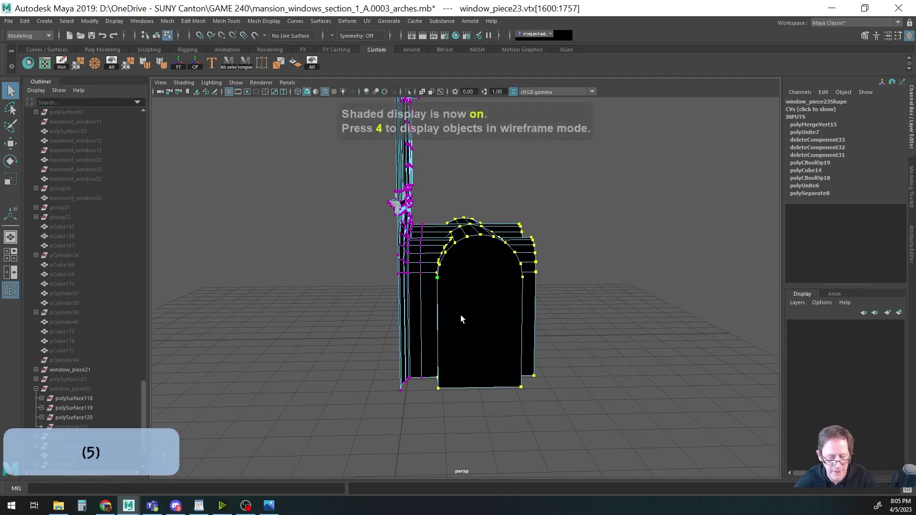
{"action": "left_click_drag", "start_coordinate": [463, 315], "coordinate": [457, 317], "text": "alt"}
{"action": "mouse_move", "coordinate": [458, 317]}
{"action": "right_mouse_down", "text": "alt"}
{"action": "mouse_move", "coordinate": [404, 326]}
{"action": "mouse_move", "coordinate": [502, 305]}
{"action": "right_mouse_up", "text": "alt"}
{"action": "key", "text": "w"}
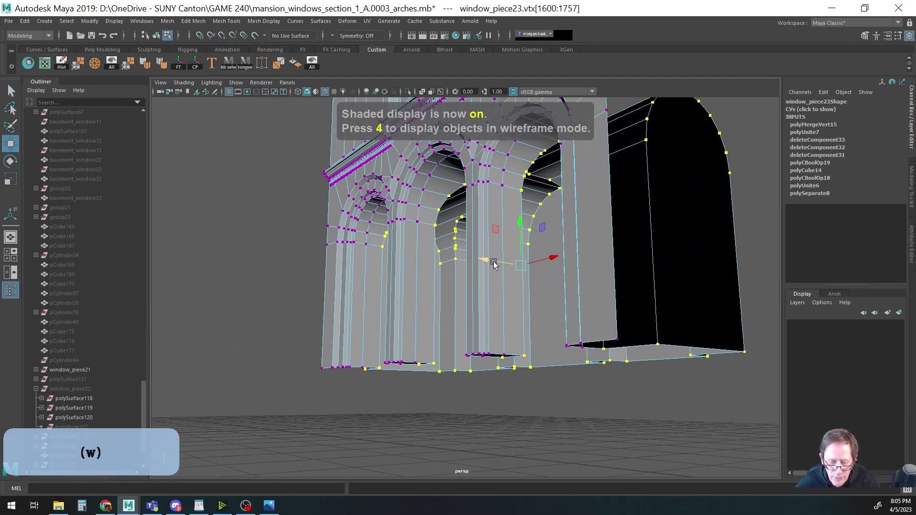
{"action": "left_click_drag", "start_coordinate": [488, 262], "coordinate": [424, 276], "text": "alt"}
{"action": "right_click_drag", "start_coordinate": [423, 277], "coordinate": [553, 286], "text": "alt"}
{"action": "middle_click_drag", "start_coordinate": [553, 286], "coordinate": [453, 272], "text": "alt"}
{"action": "left_click_drag", "start_coordinate": [453, 272], "coordinate": [572, 331], "text": "alt"}
Select the open border edges along the base of the pillars and vault walls, excluding the border edges higher up the facade.
{"action": "key", "text": "F10"}
{"action": "middle_click_drag", "start_coordinate": [470, 404], "coordinate": [489, 315], "text": "alt"}
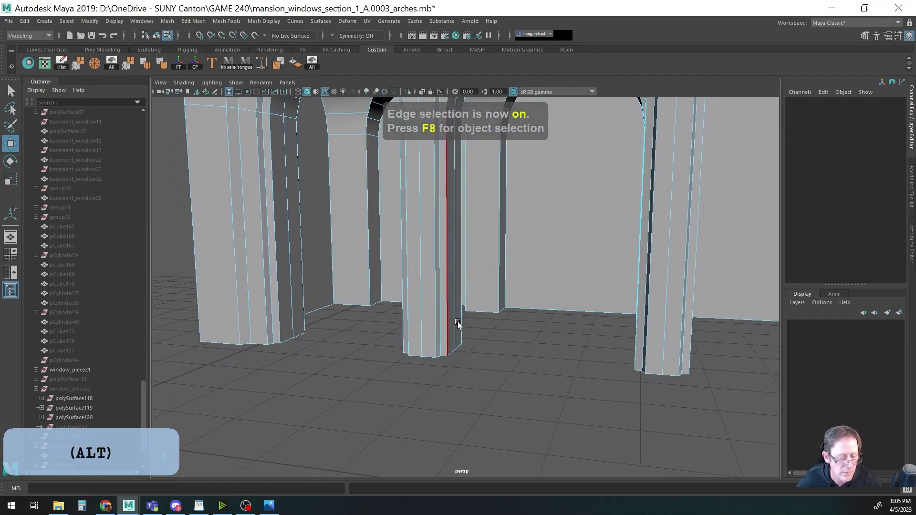
{"action": "left_click", "coordinate": [485, 314]}
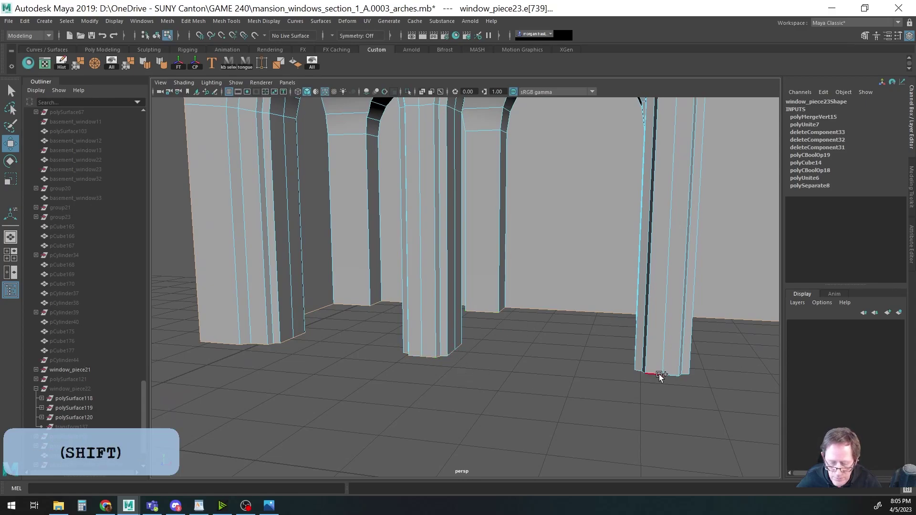
{"action": "right_click_drag", "start_coordinate": [654, 377], "coordinate": [509, 345], "text": "alt"}
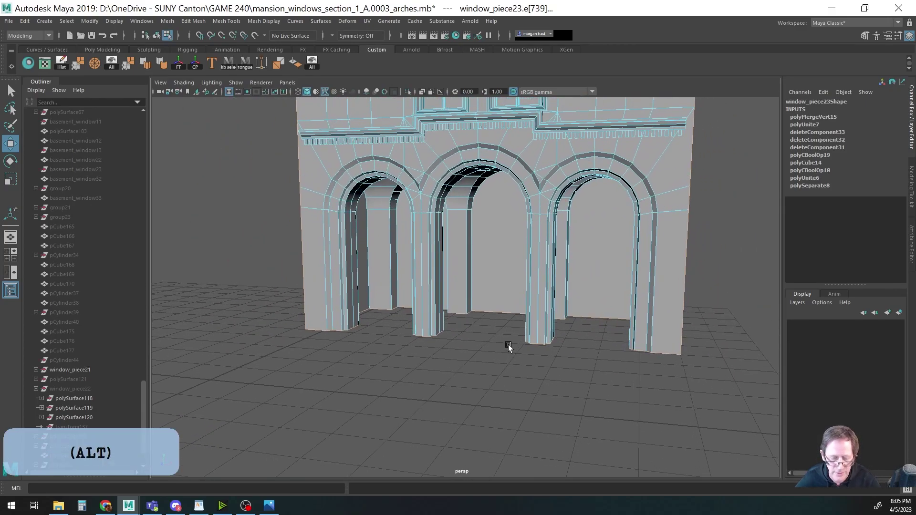
{"action": "key", "text": "4"}
{"action": "left_click_drag", "start_coordinate": [431, 351], "coordinate": [449, 349], "text": "alt"}
{"action": "left_click_drag", "start_coordinate": [268, 162], "coordinate": [697, 310], "text": "ctrl"}
{"action": "middle_click_drag", "start_coordinate": [718, 348], "coordinate": [689, 392], "text": "alt"}
{"action": "right_click_drag", "start_coordinate": [690, 393], "coordinate": [460, 346], "text": "alt"}
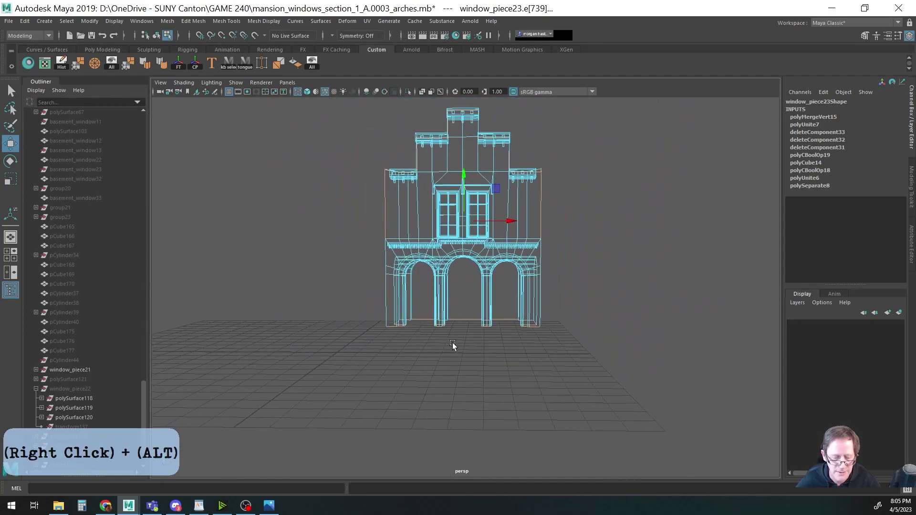
{"action": "middle_click_drag", "start_coordinate": [459, 346], "coordinate": [495, 348], "text": "alt"}
{"action": "left_click_drag", "start_coordinate": [349, 157], "coordinate": [573, 310], "text": "ctrl"}
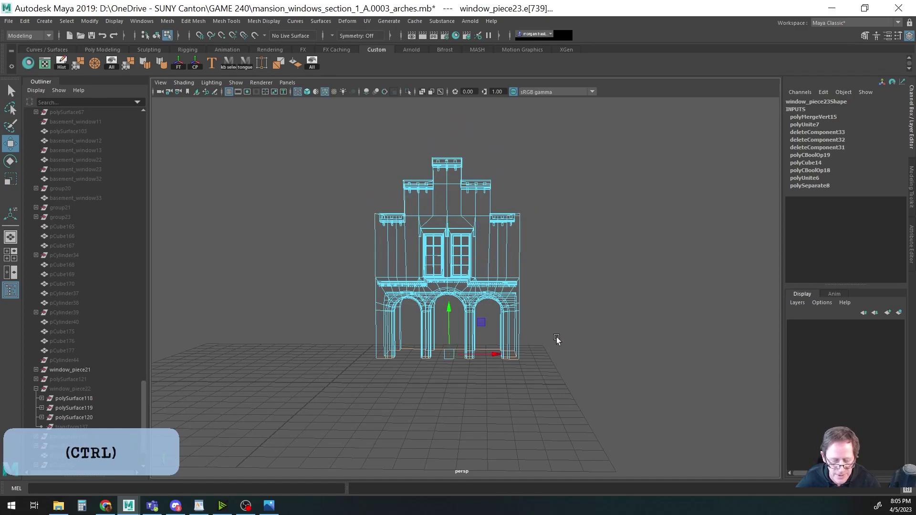
Extrude the selected base edges with an offset of 0.08 and a Local Translate Z of 0.07 to form a flared molding.
{"action": "middle_click_drag", "start_coordinate": [479, 349], "coordinate": [501, 306], "text": "alt"}
{"action": "left_click_drag", "start_coordinate": [501, 306], "coordinate": [428, 329], "text": "alt"}
{"action": "right_click_drag", "start_coordinate": [321, 334], "coordinate": [796, 330], "text": "alt"}
{"action": "middle_click_drag", "start_coordinate": [639, 325], "coordinate": [622, 294], "text": "alt"}
{"action": "left_click_drag", "start_coordinate": [621, 295], "coordinate": [553, 320], "text": "alt"}
{"action": "middle_click_drag", "start_coordinate": [573, 343], "coordinate": [631, 339], "text": "alt"}
{"action": "key", "text": "q"}
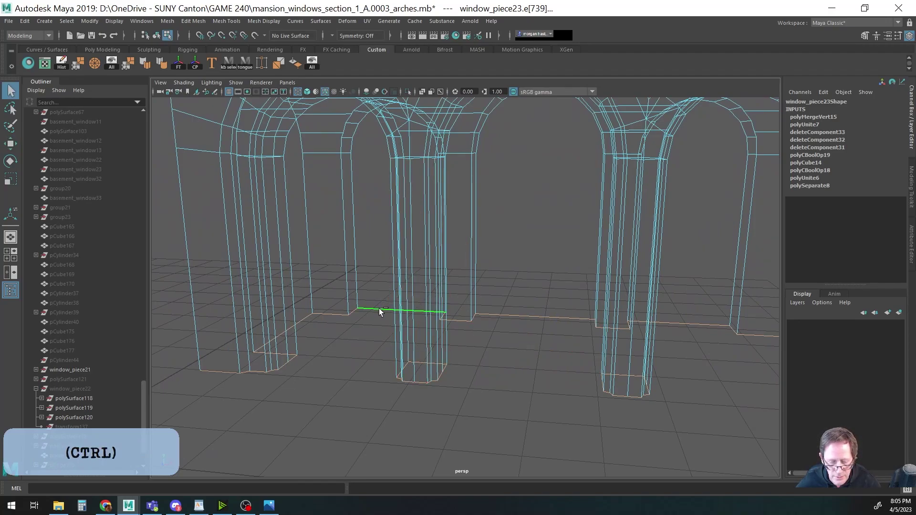
{"action": "key", "text": "ctrl+e"}
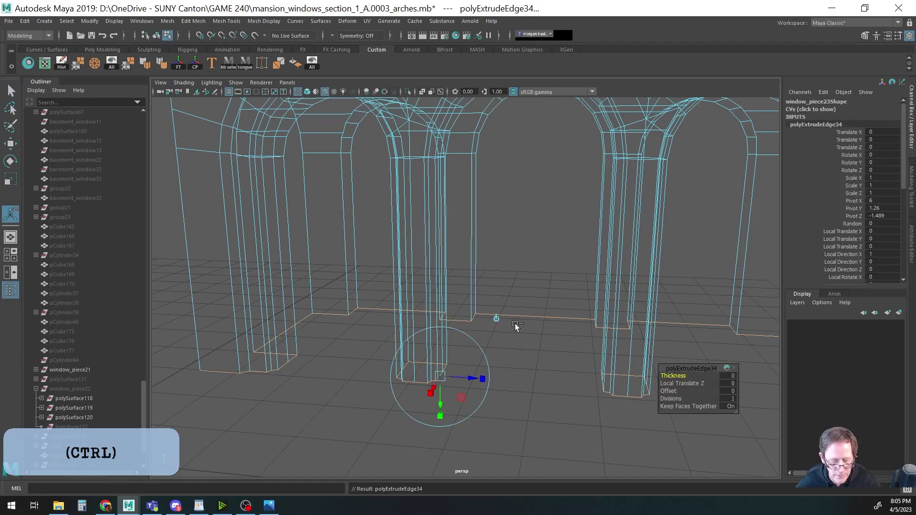
{"action": "left_click_drag", "start_coordinate": [670, 391], "coordinate": [669, 391]}
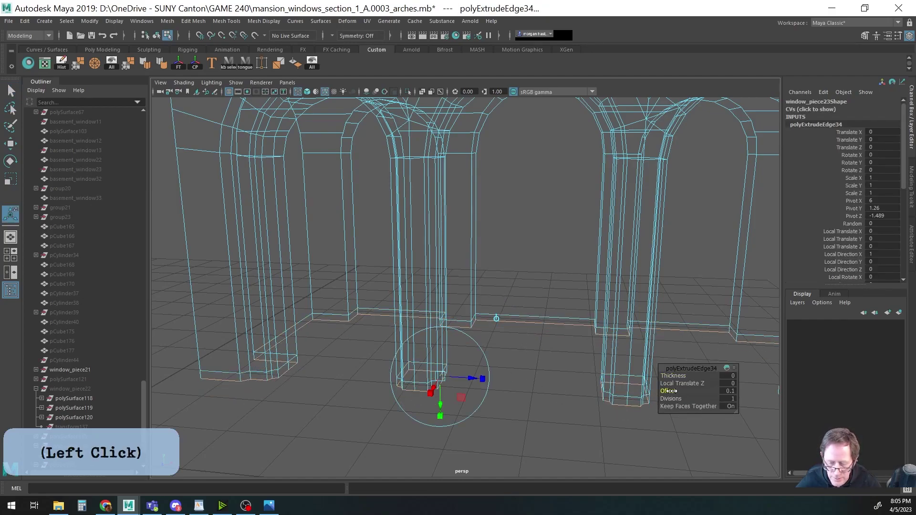
{"action": "left_click", "coordinate": [729, 391]}
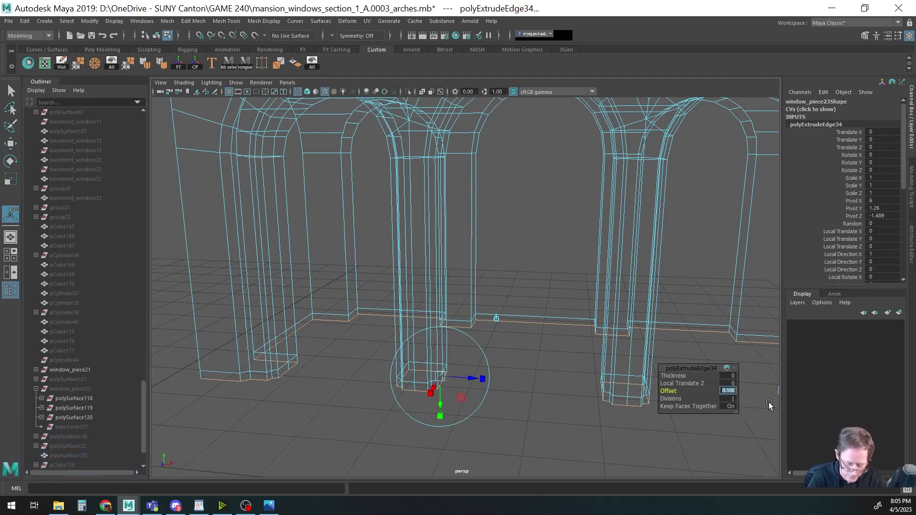
{"action": "type", "text": ".8"}
{"action": "key", "text": "Tab"}
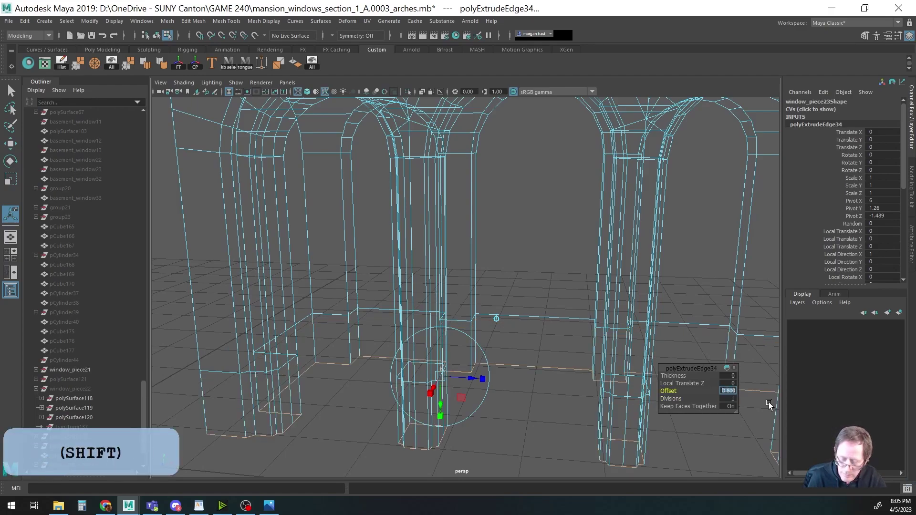
{"action": "key", "text": "Tab"}
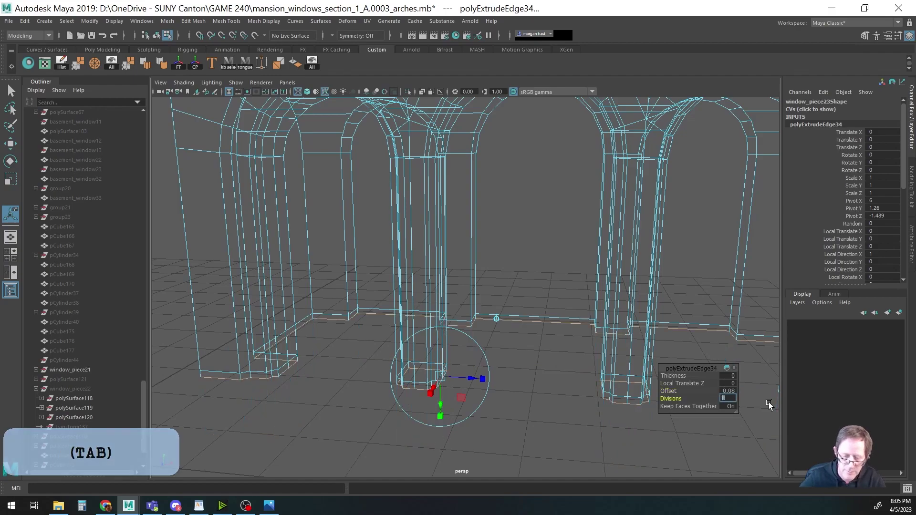
{"action": "left_click", "coordinate": [729, 384]}
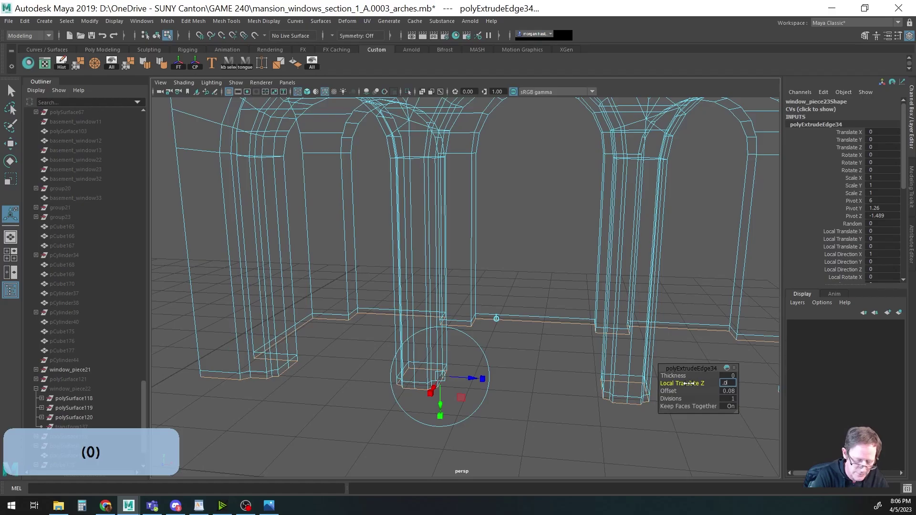
{"action": "key", "text": "Tab"}
{"action": "left_click_drag", "start_coordinate": [575, 406], "coordinate": [542, 389], "text": "alt"}
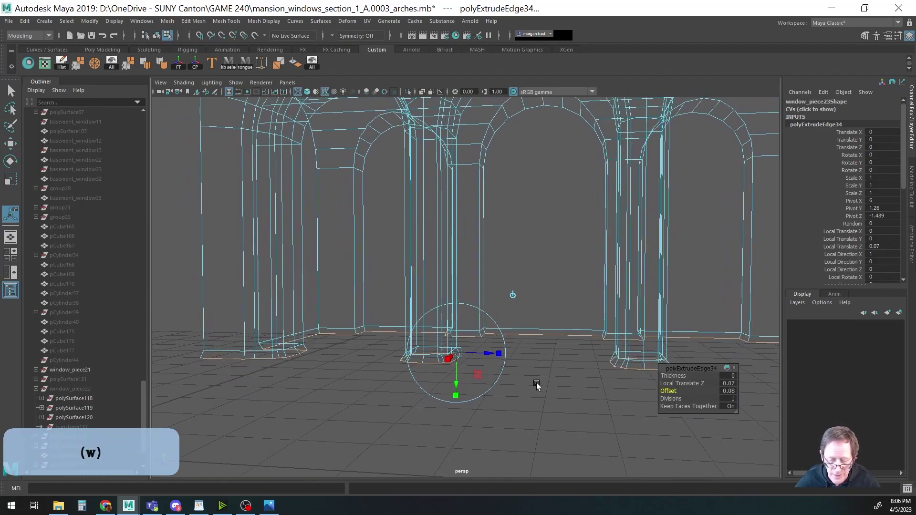
Extrude the molding's lower edges again and move them straight down to form the pillar and wall base blocks.
{"action": "key", "text": "w"}
{"action": "key", "text": "ctrl+e"}
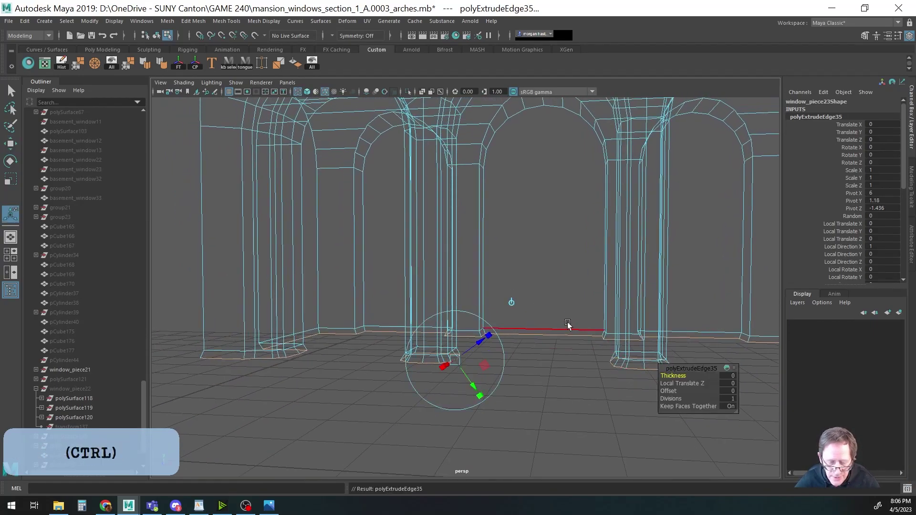
{"action": "key", "text": "w"}
{"action": "left_click", "coordinate": [541, 304]}
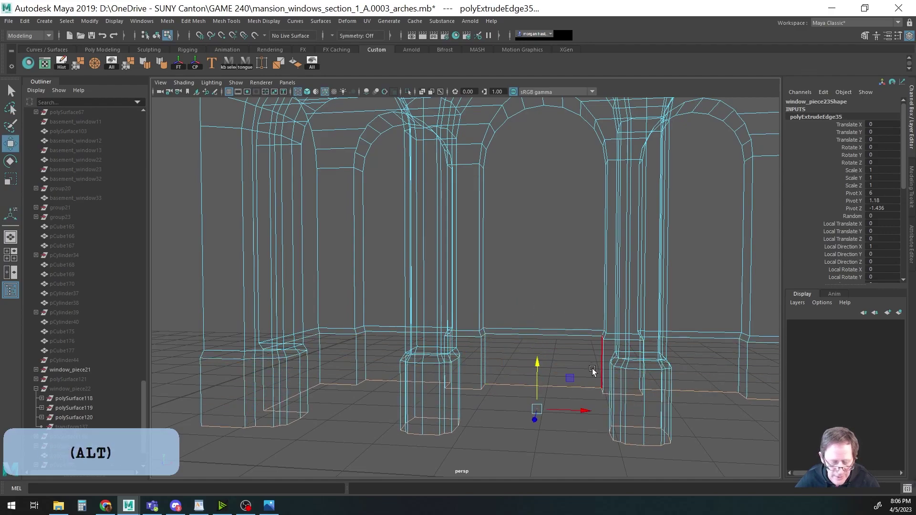
{"action": "left_click_drag", "start_coordinate": [591, 373], "coordinate": [549, 351], "text": "alt"}
{"action": "key", "text": "F8"}
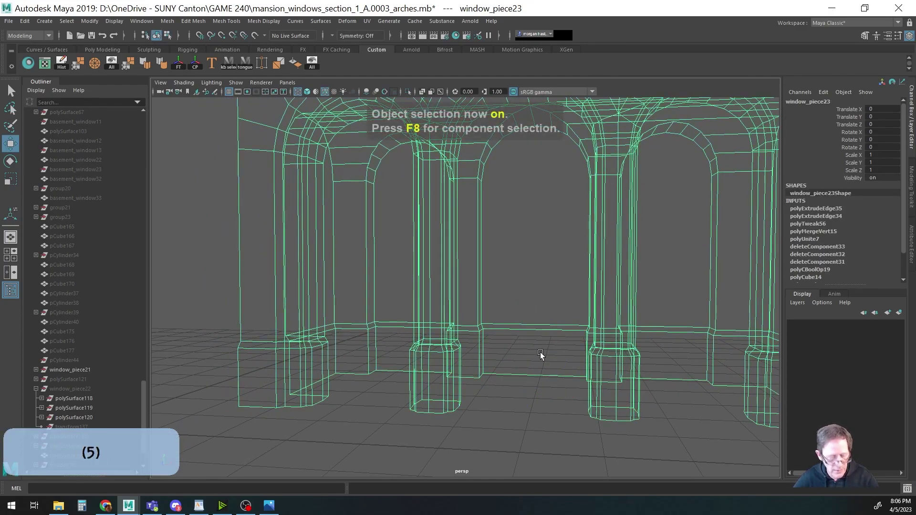
{"action": "key", "text": "5"}
{"action": "right_click_drag", "start_coordinate": [542, 368], "coordinate": [385, 353], "text": "alt"}
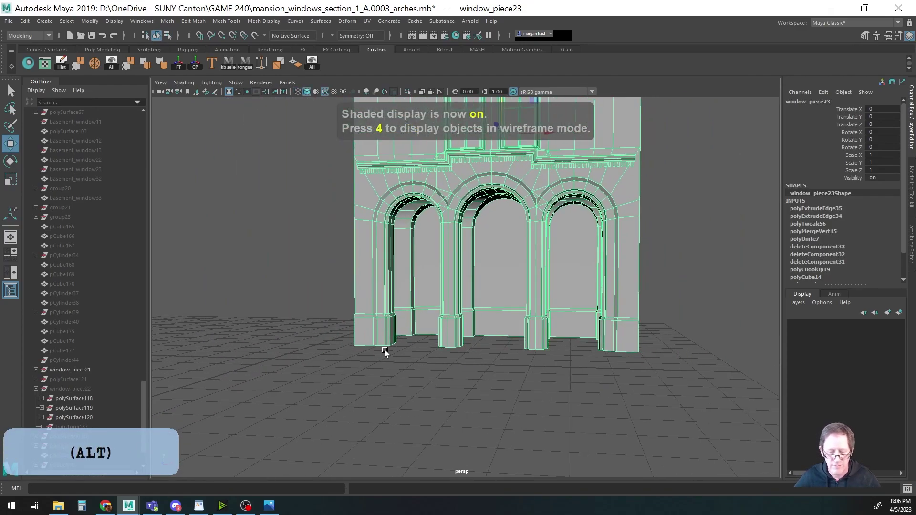
Show all hidden mansion objects around the entrance.
{"action": "left_click", "coordinate": [312, 63]}
{"action": "left_click_drag", "start_coordinate": [399, 342], "coordinate": [309, 350], "text": "alt"}
{"action": "right_click_drag", "start_coordinate": [310, 353], "coordinate": [493, 366], "text": "alt"}
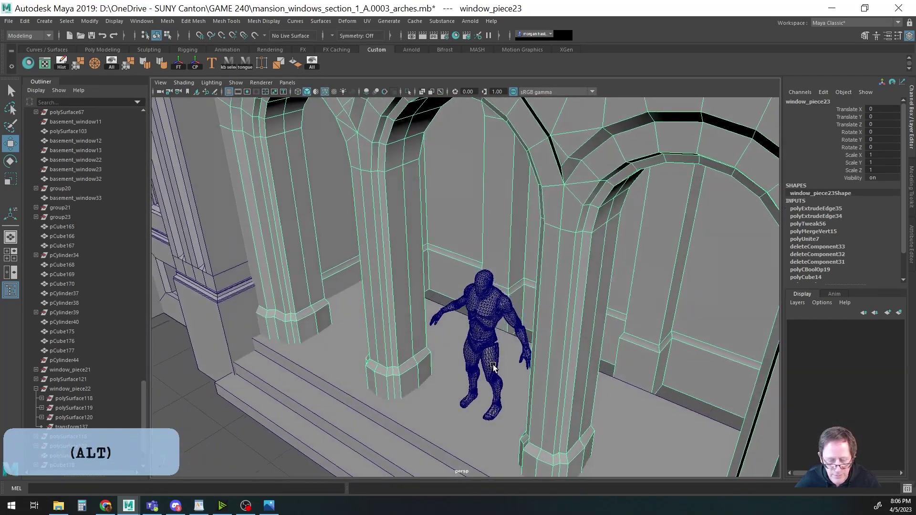
Extend the rear faces of the entrance slabs pCube175, pCube176 and pCube177 back to the vault's rear wall.
{"action": "left_click", "coordinate": [631, 411]}
{"action": "middle_click_drag", "start_coordinate": [631, 412], "coordinate": [550, 361], "text": "alt"}
{"action": "left_click_drag", "start_coordinate": [549, 360], "coordinate": [458, 323], "text": "alt"}
{"action": "left_click", "coordinate": [522, 255], "text": "shift"}
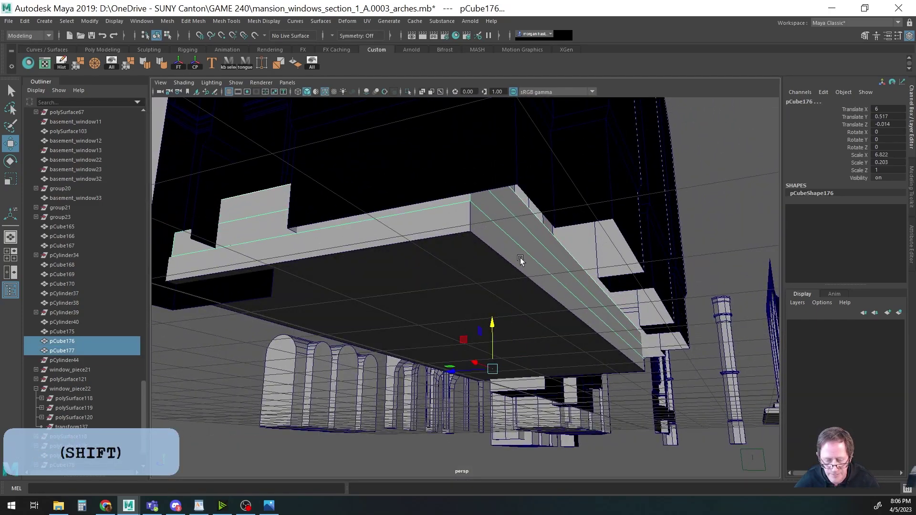
{"action": "left_click", "coordinate": [520, 270], "text": "shift"}
{"action": "left_click_drag", "start_coordinate": [594, 327], "coordinate": [582, 352], "text": "alt"}
{"action": "key", "text": "F11"}
{"action": "left_click", "coordinate": [568, 296]}
{"action": "key", "text": "F8"}
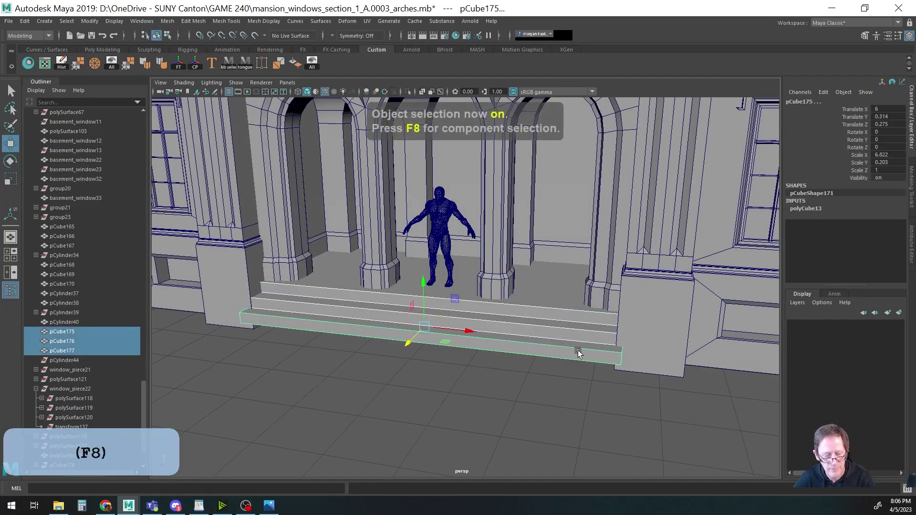
{"action": "left_click", "coordinate": [514, 416]}
Examine the entrance arches, vault and steps from below and from the front against the scale figure.
{"action": "left_click_drag", "start_coordinate": [468, 348], "coordinate": [509, 405], "text": "alt"}
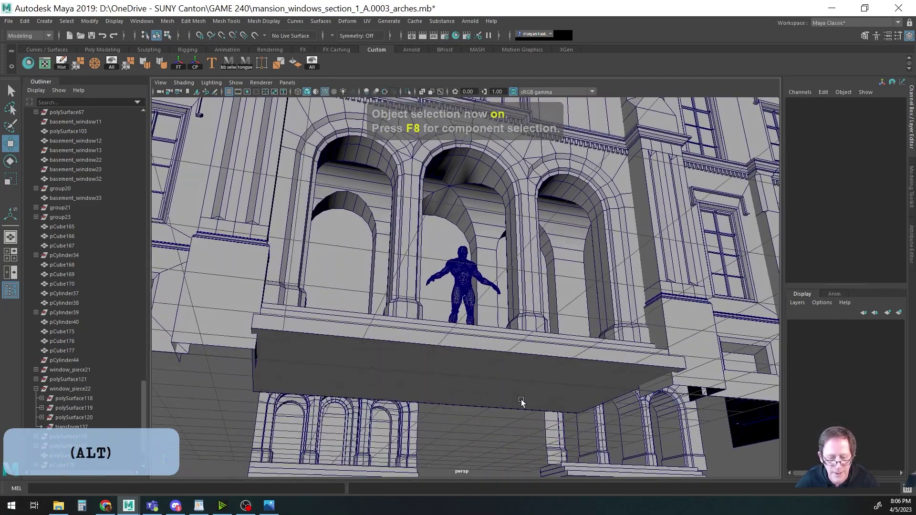
{"action": "middle_click_drag", "start_coordinate": [551, 370], "coordinate": [568, 456], "text": "alt"}
{"action": "left_click_drag", "start_coordinate": [568, 457], "coordinate": [544, 470], "text": "alt"}
{"action": "right_click_drag", "start_coordinate": [428, 470], "coordinate": [534, 464], "text": "alt"}
{"action": "middle_click_drag", "start_coordinate": [551, 460], "coordinate": [550, 365], "text": "alt"}
{"action": "right_click_drag", "start_coordinate": [482, 420], "coordinate": [572, 428], "text": "alt"}
{"action": "mouse_move", "coordinate": [554, 431]}
{"action": "middle_mouse_down", "text": "alt"}
{"action": "mouse_move", "coordinate": [544, 317]}
{"action": "mouse_move", "coordinate": [547, 414]}
{"action": "middle_mouse_up", "text": "alt"}
{"action": "right_click_drag", "start_coordinate": [595, 403], "coordinate": [558, 351], "text": "alt"}
{"action": "middle_click_drag", "start_coordinate": [558, 353], "coordinate": [506, 260], "text": "alt"}
Isolate the combined entrance mesh window_piece23 by hiding every other object.
{"action": "key", "text": "q"}
{"action": "left_click", "coordinate": [506, 260]}
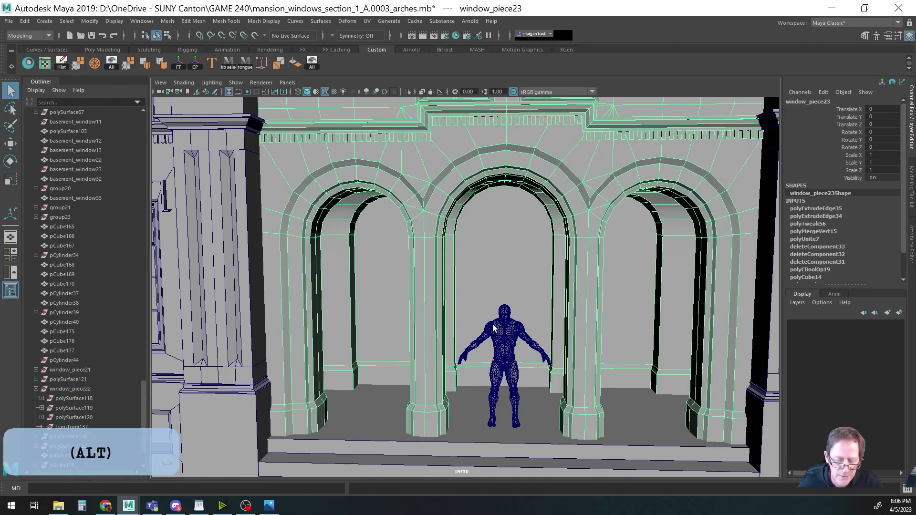
{"action": "middle_click_drag", "start_coordinate": [493, 321], "coordinate": [473, 315], "text": "alt"}
{"action": "left_click_drag", "start_coordinate": [473, 315], "coordinate": [499, 329], "text": "alt"}
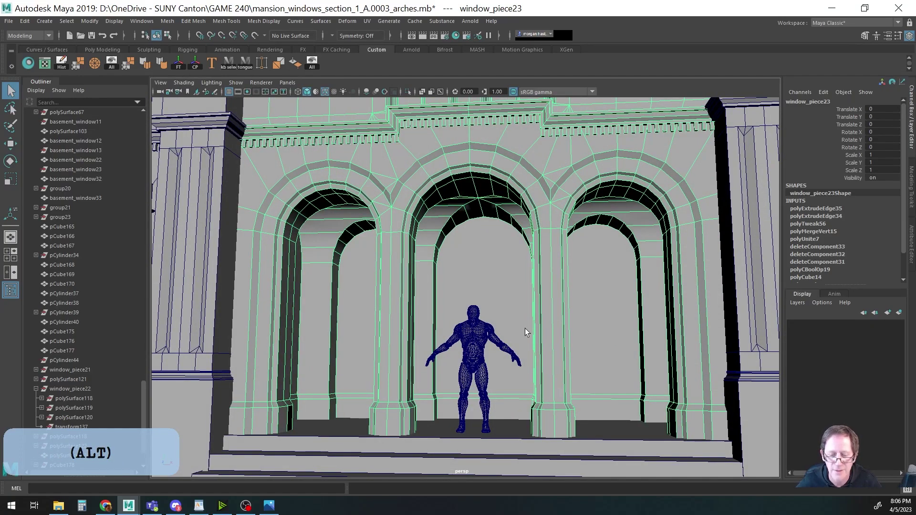
{"action": "mouse_move", "coordinate": [525, 329]}
{"action": "left_mouse_down", "text": "alt"}
{"action": "mouse_move", "coordinate": [558, 331]}
{"action": "mouse_move", "coordinate": [521, 335]}
{"action": "mouse_move", "coordinate": [536, 333]}
{"action": "left_mouse_up", "text": "alt"}
{"action": "right_click_drag", "start_coordinate": [536, 333], "coordinate": [645, 364], "text": "alt"}
{"action": "middle_click_drag", "start_coordinate": [549, 362], "coordinate": [546, 204], "text": "alt"}
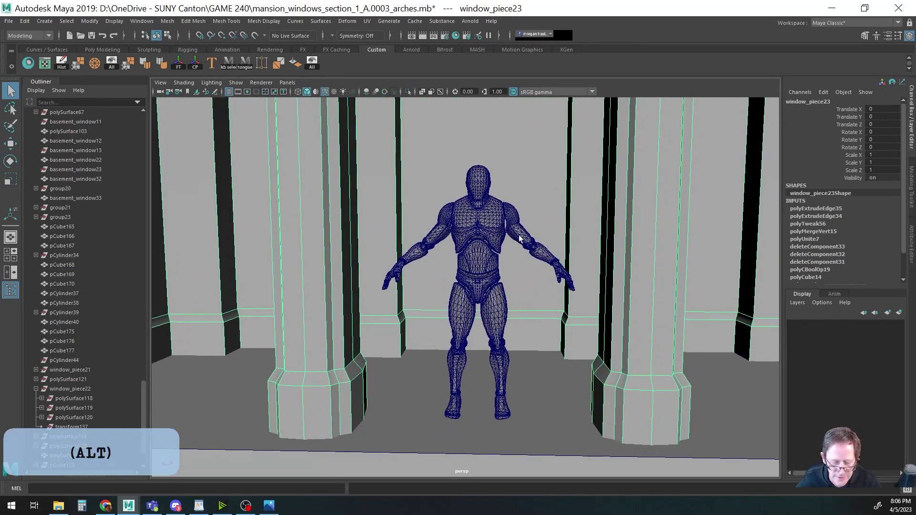
{"action": "key", "text": "alt+h"}
{"action": "mouse_move", "coordinate": [419, 309]}
{"action": "left_mouse_down", "text": "alt"}
{"action": "mouse_move", "coordinate": [421, 288]}
{"action": "mouse_move", "coordinate": [415, 307]}
{"action": "left_mouse_up", "text": "alt"}
Snap the lower molding vertices at both ends of the central rear wall panel along Z in line with the upper molding vertices.
{"action": "key", "text": "F9"}
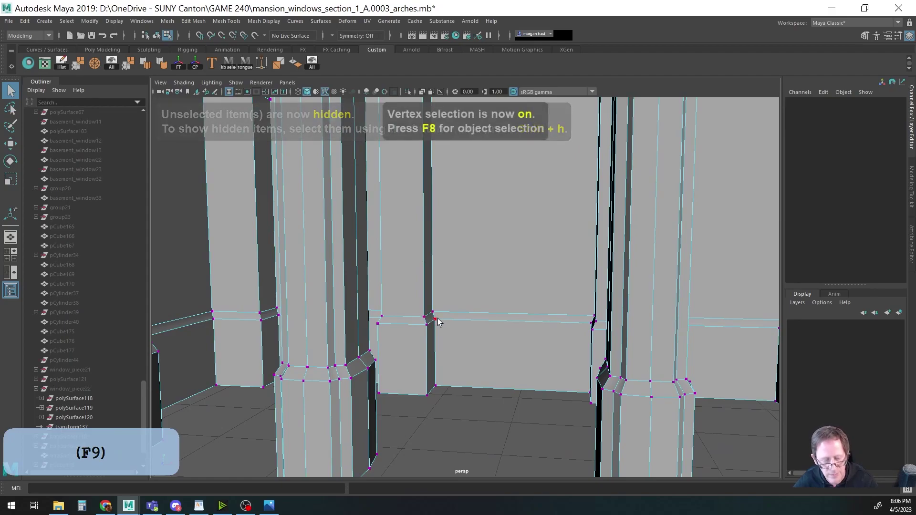
{"action": "left_click", "coordinate": [436, 321]}
{"action": "key", "text": "q"}
{"action": "left_click_drag", "start_coordinate": [592, 326], "coordinate": [550, 325], "text": "alt"}
{"action": "left_click_drag", "start_coordinate": [485, 338], "coordinate": [520, 334], "text": "alt"}
{"action": "middle_click_drag", "start_coordinate": [520, 334], "coordinate": [548, 327], "text": "alt"}
{"action": "right_click_drag", "start_coordinate": [548, 327], "coordinate": [475, 333], "text": "alt"}
{"action": "middle_click_drag", "start_coordinate": [474, 334], "coordinate": [589, 305], "text": "alt"}
{"action": "key", "text": "w"}
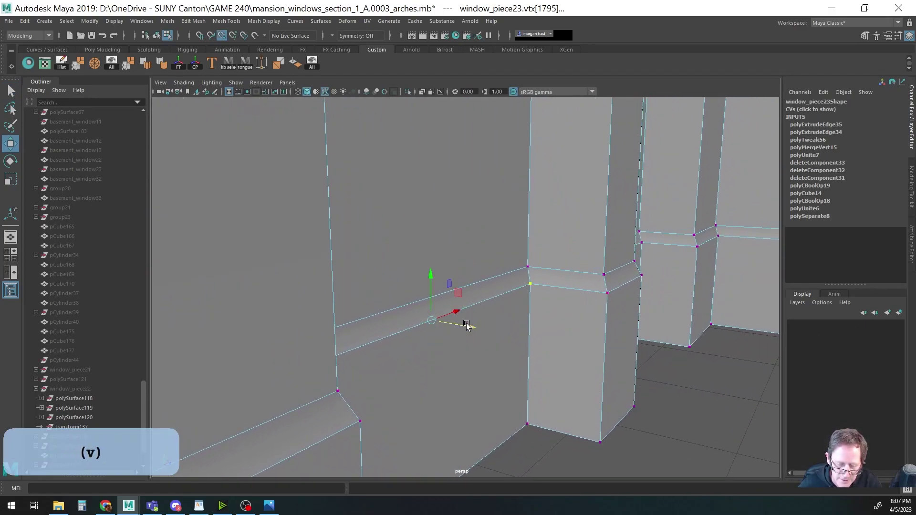
{"action": "left_click_drag", "start_coordinate": [464, 326], "coordinate": [525, 271]}
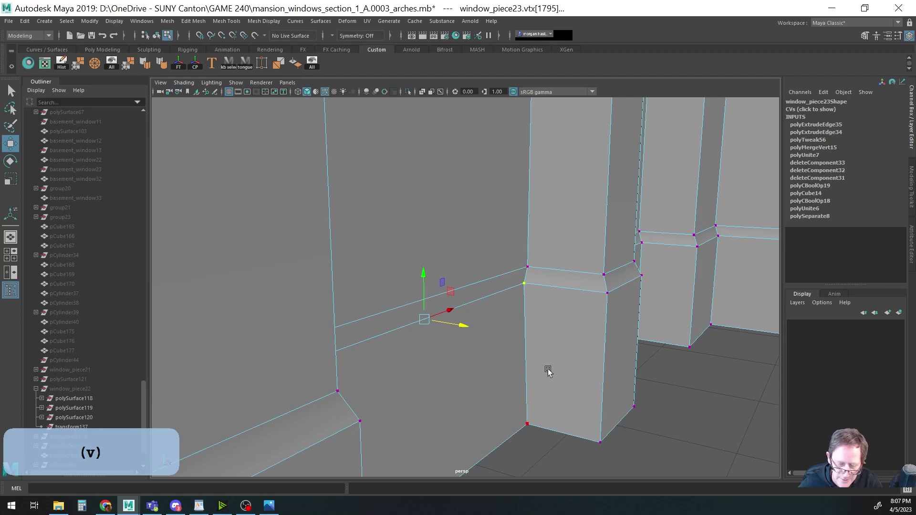
Snap the bottom corner vertices of the central rear wall panel along Z flush with the wall above, and return to object selection.
{"action": "middle_click_drag", "start_coordinate": [549, 371], "coordinate": [568, 278], "text": "alt"}
{"action": "left_click_drag", "start_coordinate": [553, 277], "coordinate": [566, 291]}
{"action": "key", "text": "4"}
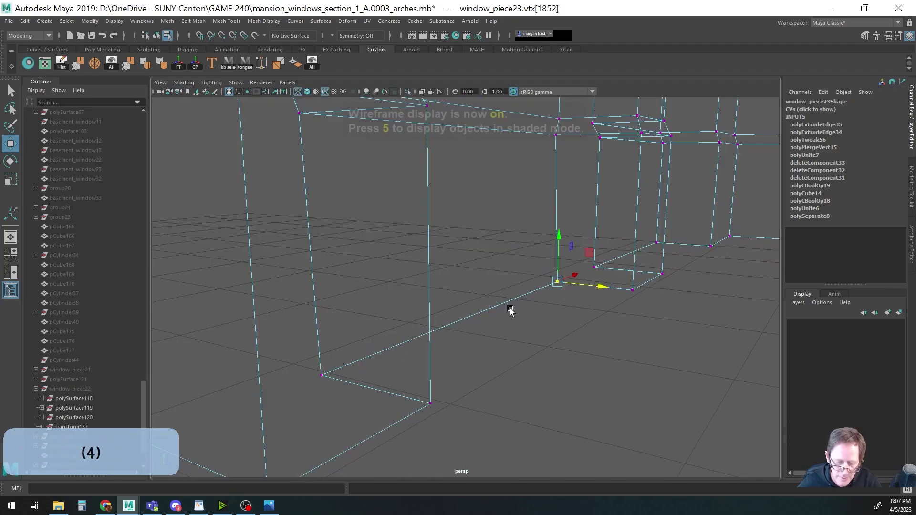
{"action": "left_click", "coordinate": [321, 376], "text": "ctrl+shift"}
{"action": "middle_click_drag", "start_coordinate": [512, 318], "coordinate": [532, 363], "text": "alt"}
{"action": "key", "text": "w"}
{"action": "key", "text": "v"}
{"action": "left_click_drag", "start_coordinate": [533, 324], "coordinate": [553, 221]}
{"action": "key", "text": "5"}
{"action": "right_click_drag", "start_coordinate": [559, 208], "coordinate": [564, 268], "text": "alt"}
{"action": "left_click_drag", "start_coordinate": [565, 268], "coordinate": [593, 274], "text": "alt"}
{"action": "middle_click_drag", "start_coordinate": [593, 274], "coordinate": [511, 294], "text": "alt"}
{"action": "right_click_drag", "start_coordinate": [511, 295], "coordinate": [409, 231], "text": "alt"}
{"action": "middle_click_drag", "start_coordinate": [516, 232], "coordinate": [527, 280], "text": "alt"}
{"action": "key", "text": "F8"}
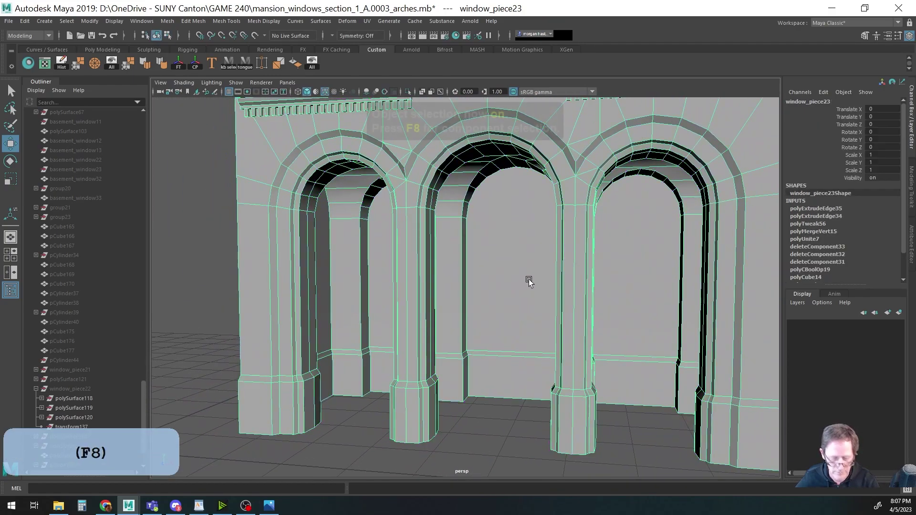
Inset the arched face, molding strip and lower panel of the central rear wall together using Extrude with an offset of 0.4.
{"action": "right_click_drag", "start_coordinate": [590, 285], "coordinate": [328, 258], "text": "alt"}
{"action": "middle_click_drag", "start_coordinate": [411, 260], "coordinate": [398, 231], "text": "alt"}
{"action": "right_click_drag", "start_coordinate": [411, 234], "coordinate": [673, 267], "text": "alt"}
{"action": "middle_click_drag", "start_coordinate": [537, 220], "coordinate": [500, 322], "text": "alt"}
{"action": "left_click_drag", "start_coordinate": [500, 322], "coordinate": [565, 270], "text": "alt"}
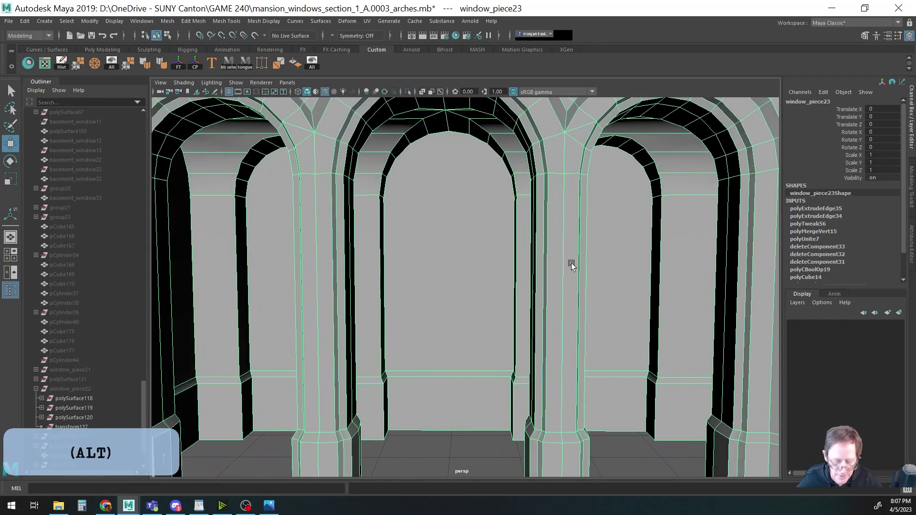
{"action": "key", "text": "F11"}
{"action": "left_click", "coordinate": [462, 241]}
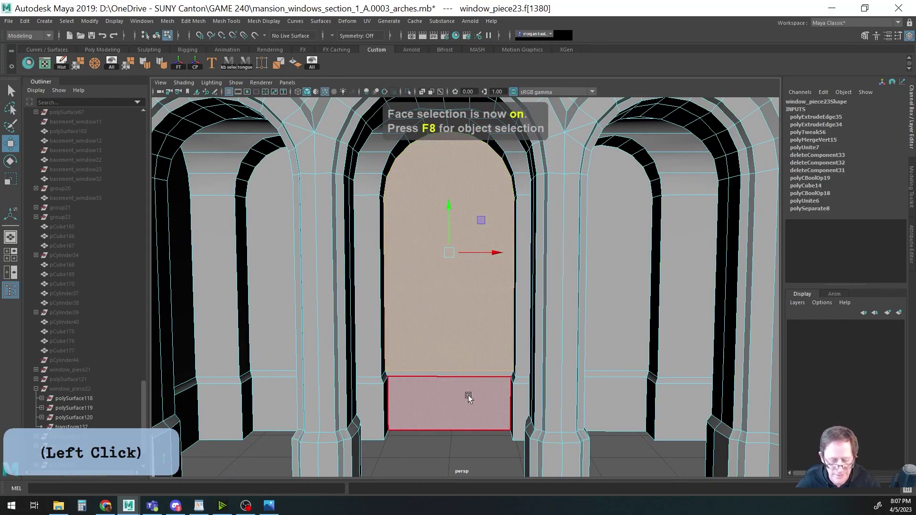
{"action": "left_click", "coordinate": [456, 408], "text": "shift"}
{"action": "mouse_move", "coordinate": [523, 382]}
{"action": "middle_mouse_down", "text": "alt"}
{"action": "mouse_move", "coordinate": [529, 377]}
{"action": "mouse_move", "coordinate": [518, 388]}
{"action": "middle_mouse_up", "text": "alt"}
{"action": "key", "text": "ctrl+e"}
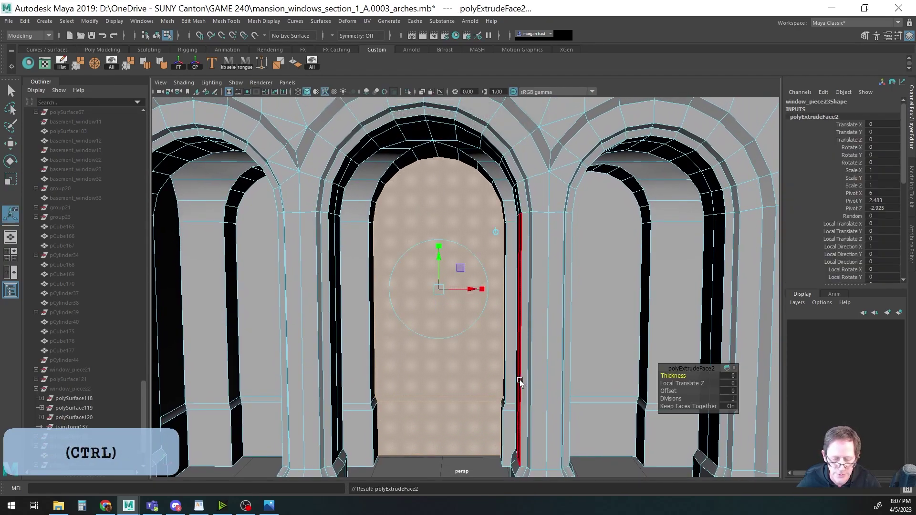
{"action": "left_click_drag", "start_coordinate": [670, 392], "coordinate": [670, 391]}
{"action": "key", "text": "ctrl+z"}
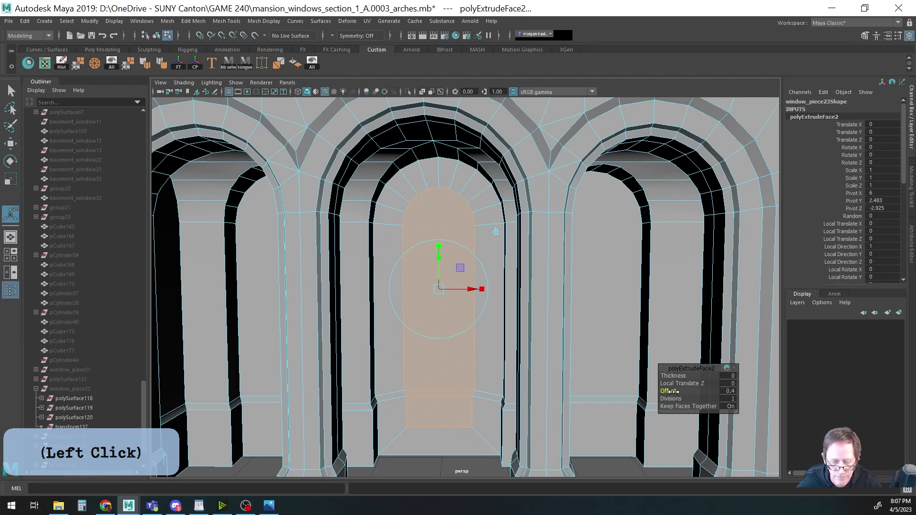
Lower the inset arched faces on the central rear wall until their base reaches floor level.
{"action": "key", "text": "w"}
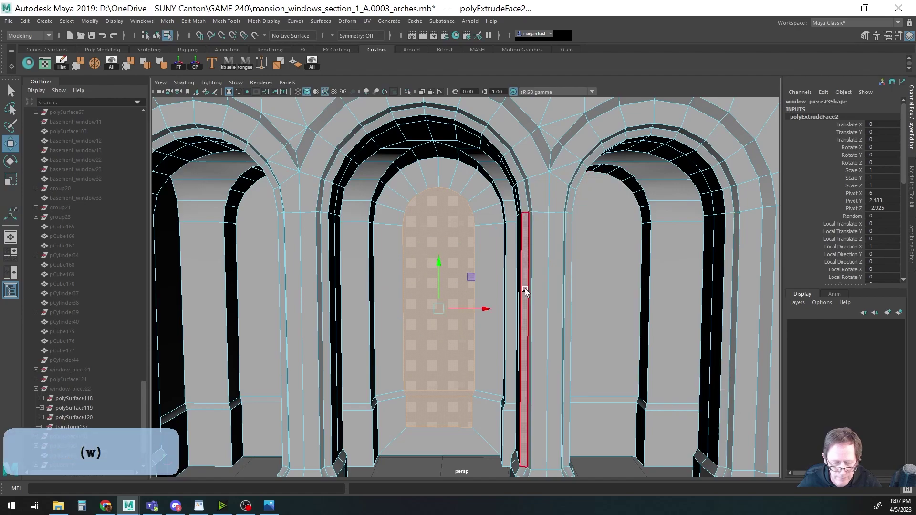
{"action": "left_click", "coordinate": [442, 269]}
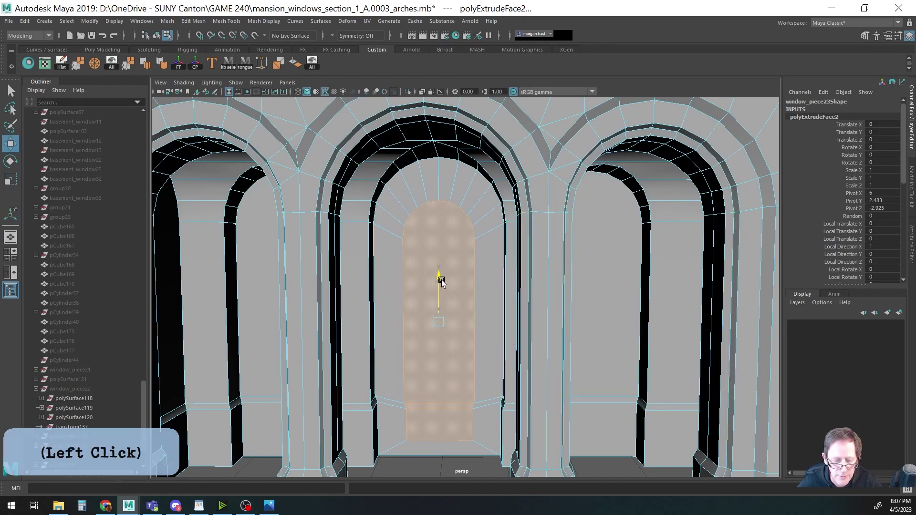
{"action": "mouse_move", "coordinate": [440, 298]}
{"action": "left_mouse_down"}
{"action": "mouse_move", "coordinate": [440, 333]}
{"action": "mouse_move", "coordinate": [440, 314]}
{"action": "left_mouse_up"}
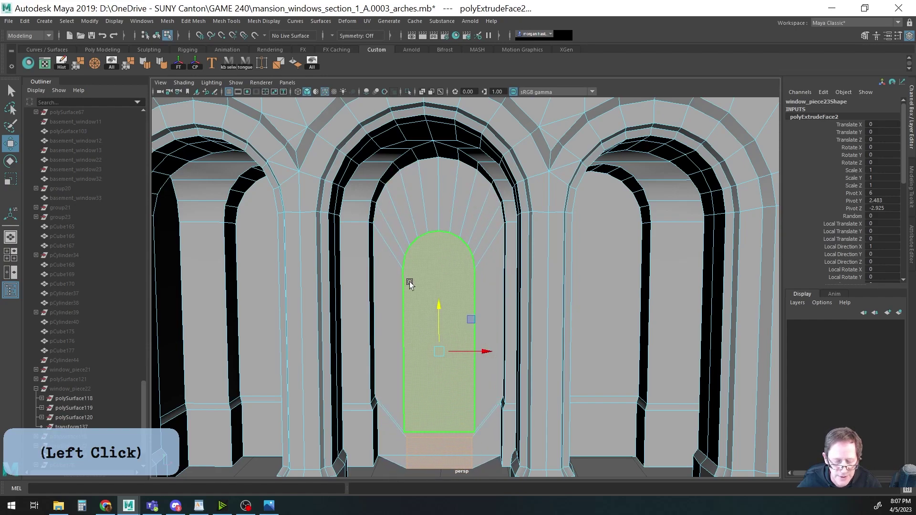
Raise the lower vertices of the inset, including its molding rows, so its base sits just above the floor edge.
{"action": "middle_click_drag", "start_coordinate": [407, 281], "coordinate": [414, 250], "text": "alt"}
{"action": "right_click_drag", "start_coordinate": [413, 249], "coordinate": [458, 311], "text": "alt"}
{"action": "middle_click_drag", "start_coordinate": [458, 311], "coordinate": [525, 316], "text": "alt"}
{"action": "key", "text": "q"}
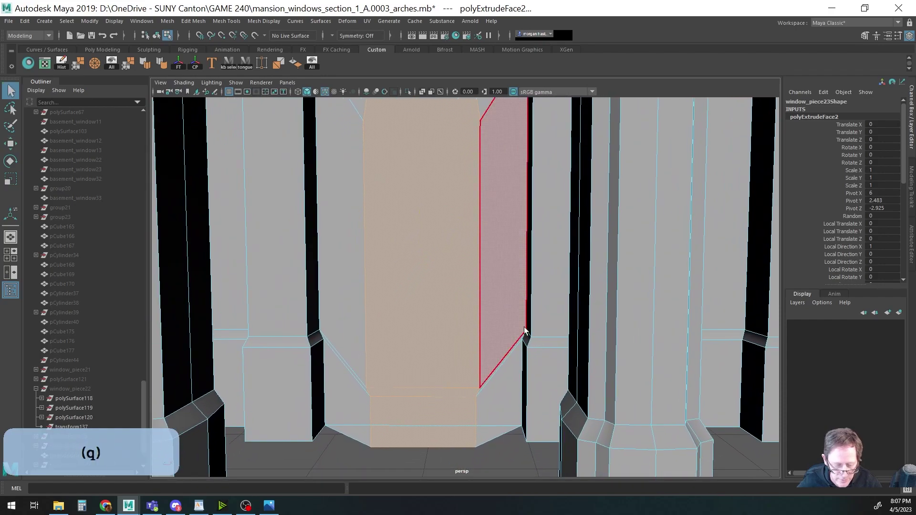
{"action": "key", "text": "F9"}
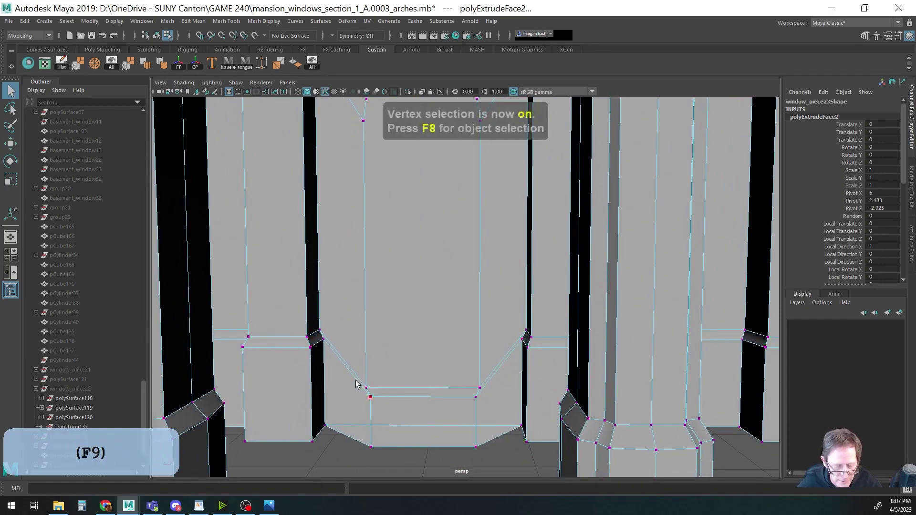
{"action": "left_click_drag", "start_coordinate": [359, 379], "coordinate": [502, 471]}
{"action": "key", "text": "w"}
{"action": "left_click_drag", "start_coordinate": [424, 397], "coordinate": [421, 353]}
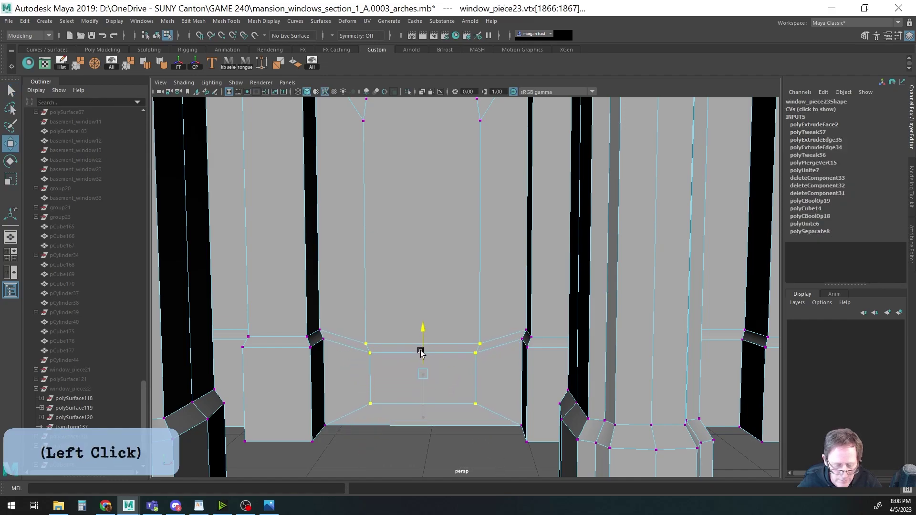
{"action": "middle_click_drag", "start_coordinate": [430, 375], "coordinate": [418, 372], "text": "alt"}
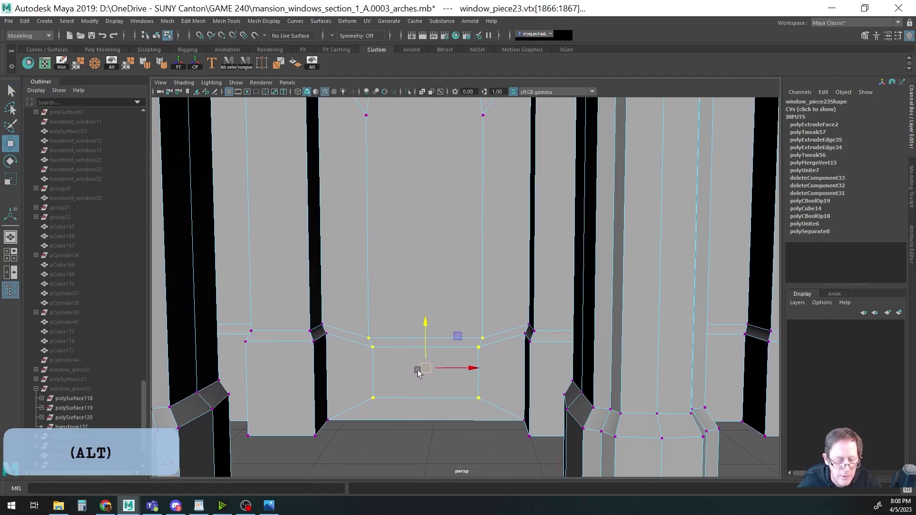
Snap the lower side vertices of the inset along X in line with the doorway's upper vertices on both sides.
{"action": "middle_click_drag", "start_coordinate": [362, 414], "coordinate": [365, 401], "text": "alt"}
{"action": "right_click_drag", "start_coordinate": [364, 401], "coordinate": [385, 347], "text": "alt"}
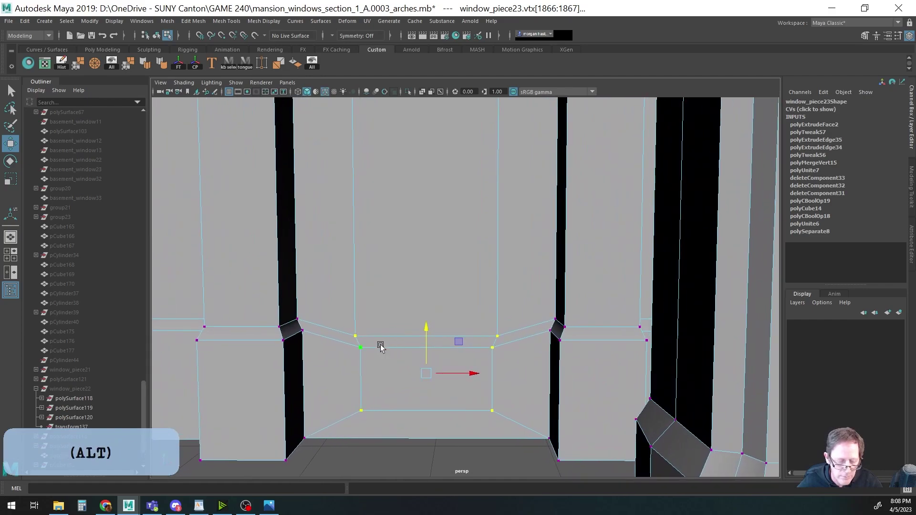
{"action": "left_click_drag", "start_coordinate": [352, 344], "coordinate": [374, 390]}
{"action": "left_click_drag", "start_coordinate": [381, 424], "coordinate": [382, 424]}
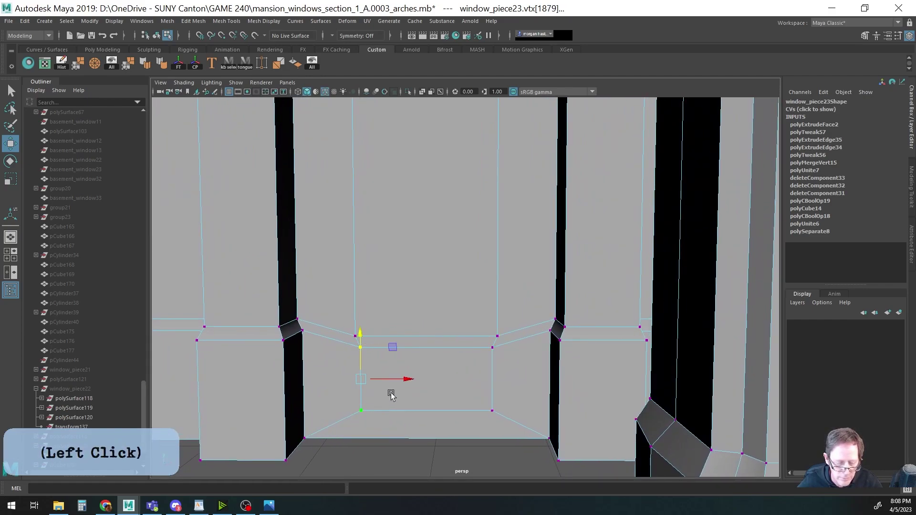
{"action": "key", "text": "w"}
{"action": "left_click_drag", "start_coordinate": [386, 381], "coordinate": [356, 338]}
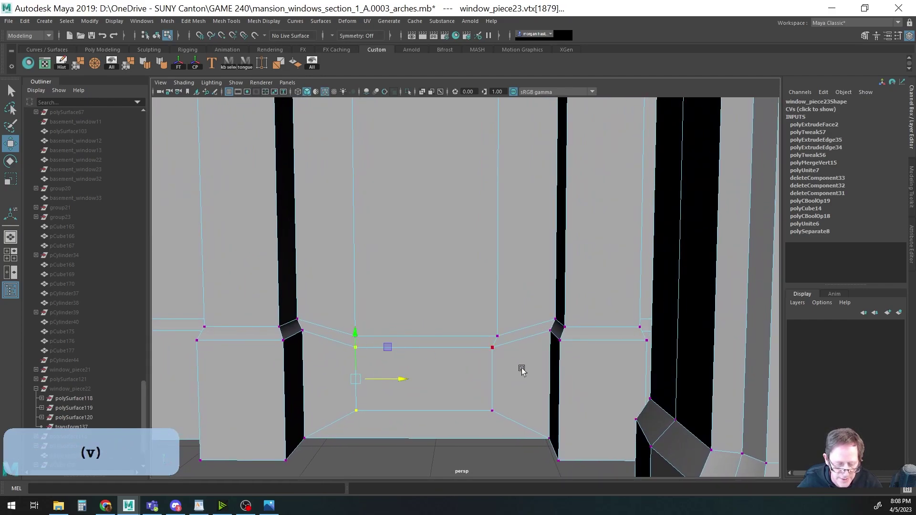
{"action": "left_click_drag", "start_coordinate": [483, 345], "coordinate": [501, 418]}
{"action": "key", "text": "v"}
{"action": "left_click_drag", "start_coordinate": [509, 381], "coordinate": [501, 337]}
{"action": "middle_click_drag", "start_coordinate": [476, 415], "coordinate": [500, 367], "text": "alt"}
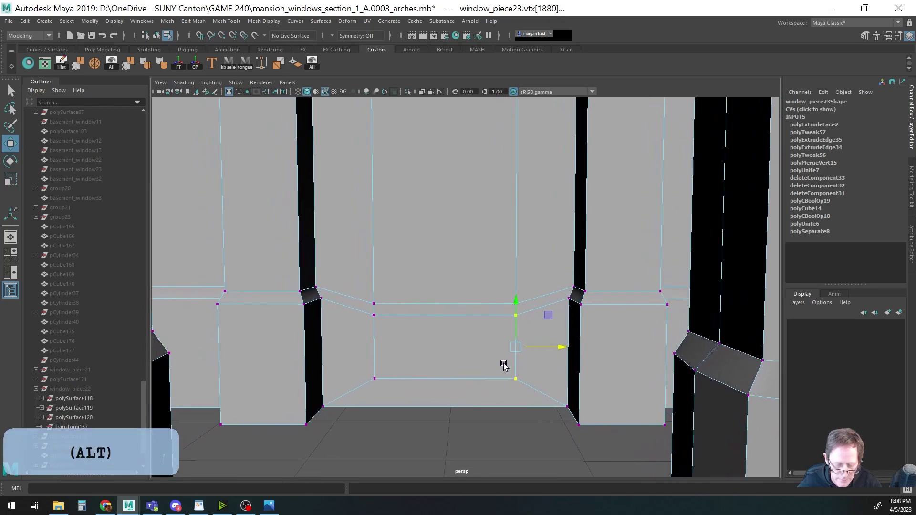
Cut vertical edges from the inset's two bottom corners to the wall's base edge and line up the new base vertex.
{"action": "key", "text": "ctrl+shift+x"}
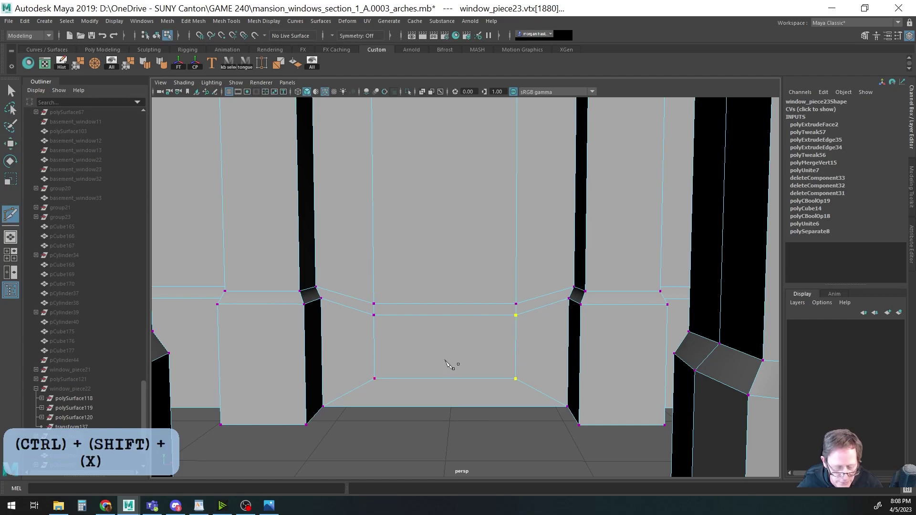
{"action": "left_click", "coordinate": [376, 407], "text": "shift"}
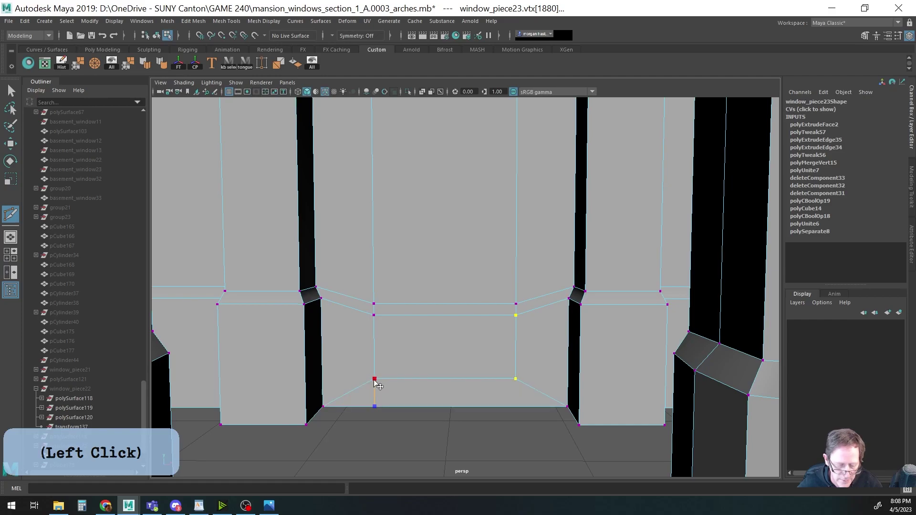
{"action": "key", "text": "Return"}
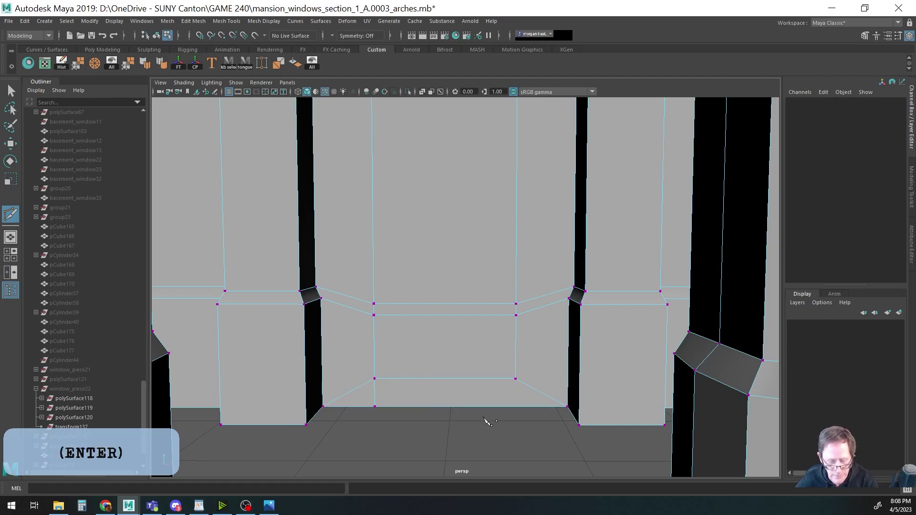
{"action": "left_click", "coordinate": [518, 407]}
{"action": "key", "text": "Return"}
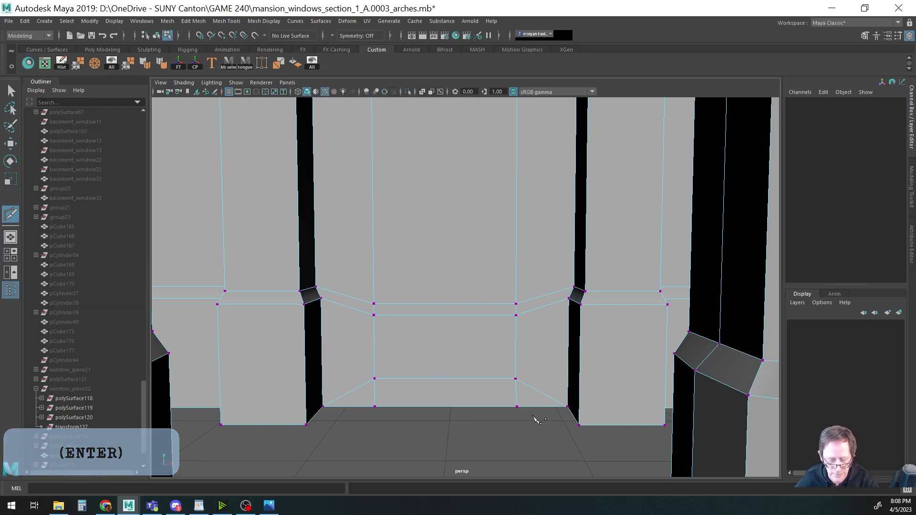
{"action": "key", "text": "w"}
{"action": "left_click", "coordinate": [517, 409]}
{"action": "key", "text": "v"}
{"action": "left_click_drag", "start_coordinate": [517, 381], "coordinate": [377, 382]}
{"action": "key", "text": "v"}
Extrude all faces of the arched doorway, push them slightly back into the rear wall, and return to object selection.
{"action": "right_click_drag", "start_coordinate": [403, 397], "coordinate": [416, 392], "text": "alt"}
{"action": "middle_click_drag", "start_coordinate": [415, 393], "coordinate": [425, 394], "text": "alt"}
{"action": "right_click_drag", "start_coordinate": [425, 395], "coordinate": [442, 374], "text": "alt"}
{"action": "key", "text": "F11"}
{"action": "left_click", "coordinate": [443, 322]}
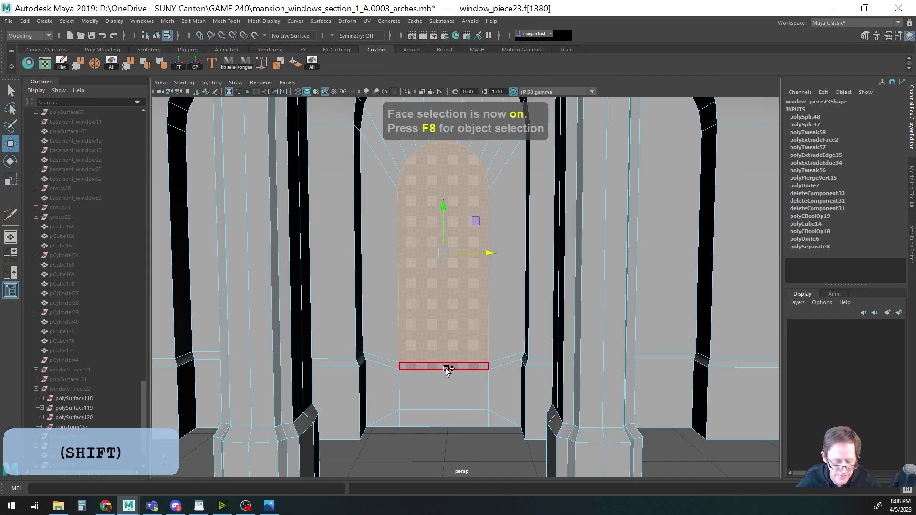
{"action": "left_click", "coordinate": [443, 419], "text": "shift"}
{"action": "left_click_drag", "start_coordinate": [438, 380], "coordinate": [478, 397], "text": "alt"}
{"action": "key", "text": "ctrl+e"}
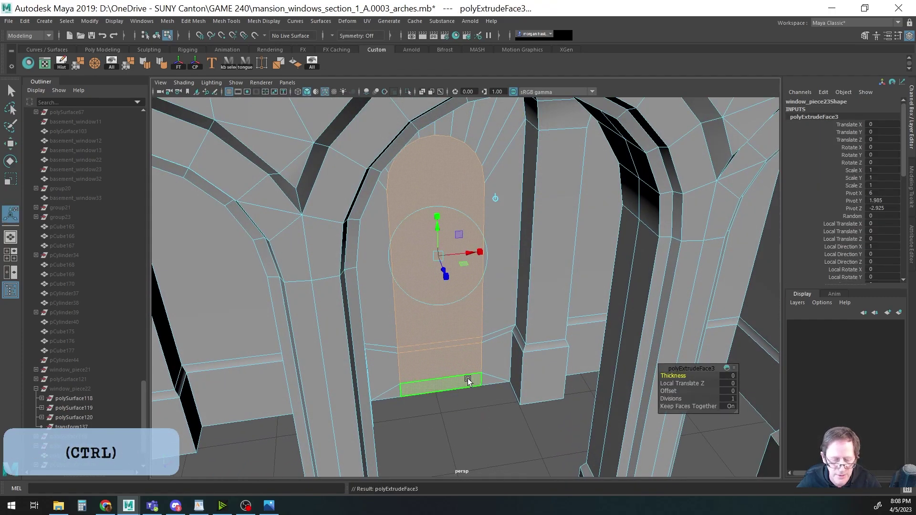
{"action": "key", "text": "w"}
{"action": "left_click_drag", "start_coordinate": [446, 302], "coordinate": [364, 315]}
{"action": "left_click_drag", "start_coordinate": [322, 336], "coordinate": [432, 309], "text": "alt"}
{"action": "key", "text": "F8"}
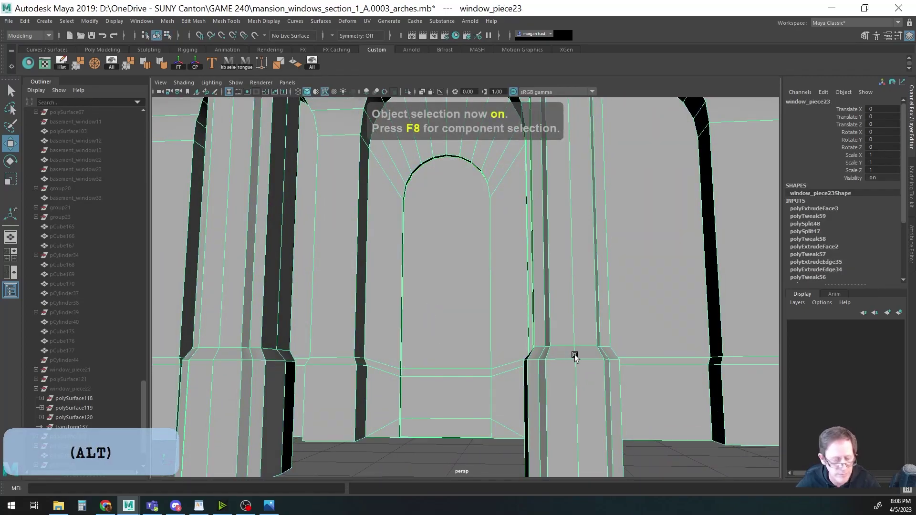
Examine the recessed doorway through the entrance arches, both close up and with the whole facade in view.
{"action": "right_click_drag", "start_coordinate": [572, 356], "coordinate": [454, 345], "text": "alt"}
{"action": "left_click_drag", "start_coordinate": [453, 345], "coordinate": [440, 363], "text": "alt"}
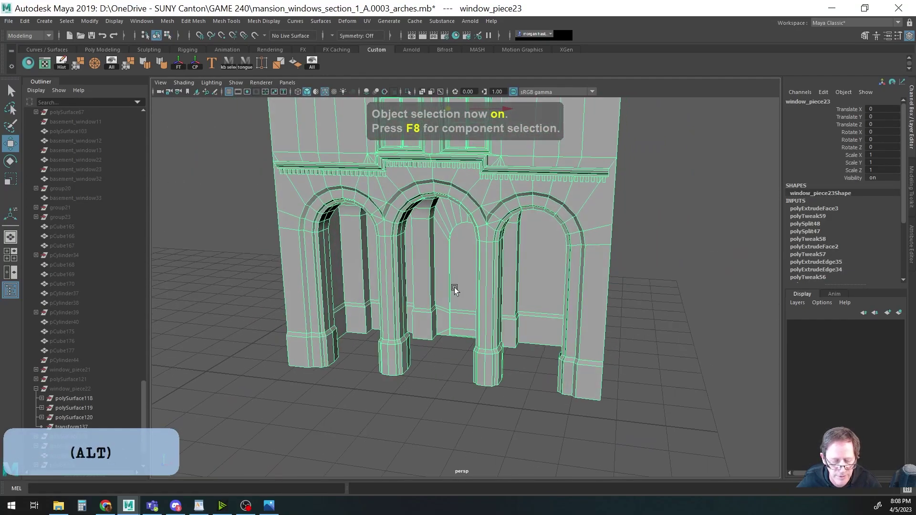
{"action": "right_click_drag", "start_coordinate": [439, 363], "coordinate": [432, 334], "text": "alt"}
{"action": "middle_click_drag", "start_coordinate": [432, 334], "coordinate": [432, 364], "text": "alt"}
{"action": "key", "text": "q"}
{"action": "left_click_drag", "start_coordinate": [422, 369], "coordinate": [408, 378], "text": "alt"}
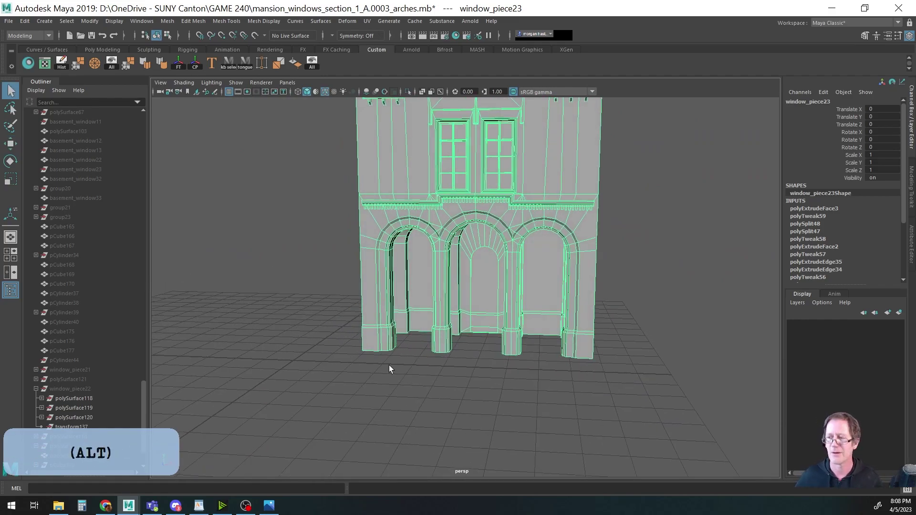
{"action": "right_click_drag", "start_coordinate": [426, 341], "coordinate": [435, 348], "text": "alt"}
{"action": "left_click_drag", "start_coordinate": [435, 349], "coordinate": [515, 376], "text": "alt"}
Unhide all scene objects and inspect the entrance block from behind and within the full mansion.
{"action": "key", "text": "w"}
{"action": "left_click", "coordinate": [313, 65]}
{"action": "left_click_drag", "start_coordinate": [329, 246], "coordinate": [404, 250], "text": "alt"}
{"action": "right_click_drag", "start_coordinate": [405, 252], "coordinate": [485, 247], "text": "alt"}
{"action": "left_click_drag", "start_coordinate": [466, 263], "coordinate": [304, 264], "text": "alt"}
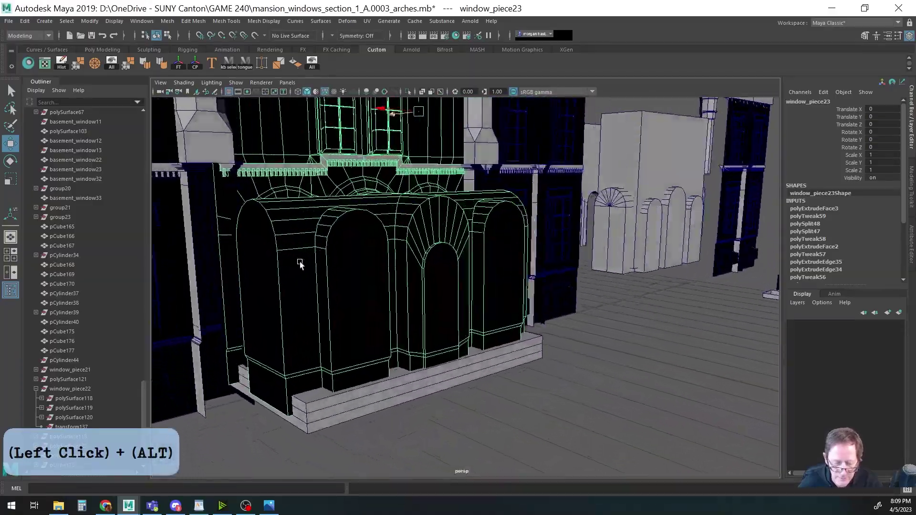
{"action": "right_click_drag", "start_coordinate": [304, 263], "coordinate": [612, 260], "text": "alt"}
{"action": "middle_click_drag", "start_coordinate": [611, 260], "coordinate": [589, 219], "text": "alt"}
{"action": "right_click_drag", "start_coordinate": [589, 219], "coordinate": [550, 315], "text": "alt"}
{"action": "middle_click_drag", "start_coordinate": [551, 315], "coordinate": [420, 301], "text": "alt"}
{"action": "left_click_drag", "start_coordinate": [420, 301], "coordinate": [482, 301], "text": "alt"}
{"action": "right_click_drag", "start_coordinate": [482, 301], "coordinate": [265, 272], "text": "alt"}
{"action": "left_click_drag", "start_coordinate": [266, 272], "coordinate": [485, 291], "text": "alt"}
{"action": "right_click_drag", "start_coordinate": [485, 291], "coordinate": [252, 266], "text": "alt"}
{"action": "left_click_drag", "start_coordinate": [251, 266], "coordinate": [457, 309], "text": "alt"}
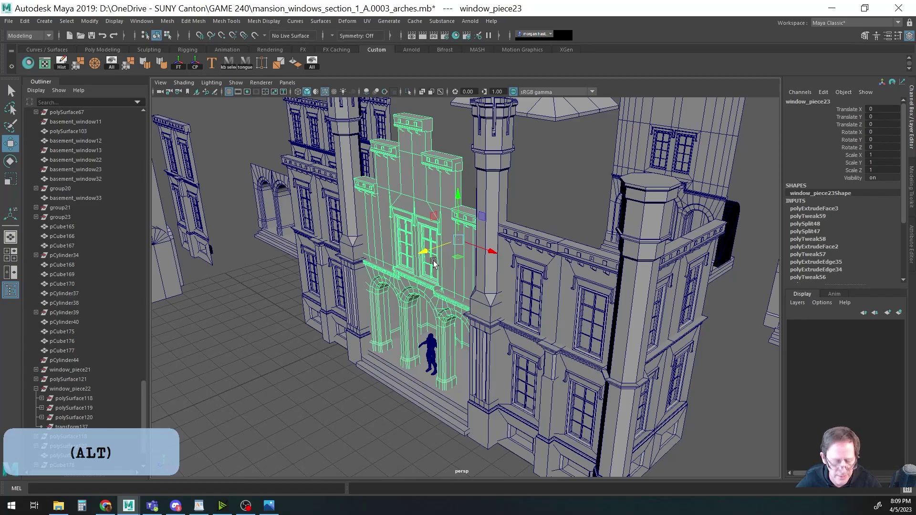
Isolate the entrance mesh window_piece23 by hiding every other object and examine its facade and arches from several angles.
{"action": "key", "text": "alt+h"}
{"action": "left_click_drag", "start_coordinate": [433, 263], "coordinate": [436, 292], "text": "alt"}
{"action": "left_click", "coordinate": [564, 266]}
{"action": "left_click", "coordinate": [469, 291]}
{"action": "middle_click_drag", "start_coordinate": [468, 290], "coordinate": [498, 299], "text": "alt"}
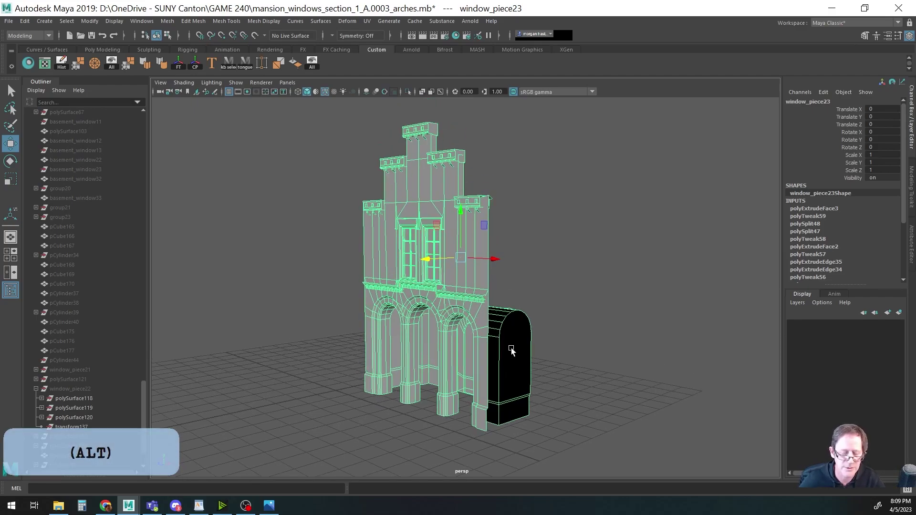
{"action": "mouse_move", "coordinate": [444, 333]}
{"action": "left_mouse_down", "text": "alt"}
{"action": "mouse_move", "coordinate": [477, 392]}
{"action": "mouse_move", "coordinate": [505, 327]}
{"action": "mouse_move", "coordinate": [436, 332]}
{"action": "mouse_move", "coordinate": [458, 334]}
{"action": "mouse_move", "coordinate": [445, 342]}
{"action": "mouse_move", "coordinate": [444, 330]}
{"action": "left_mouse_up", "text": "alt"}
{"action": "middle_click_drag", "start_coordinate": [444, 330], "coordinate": [450, 340], "text": "alt"}
{"action": "mouse_move", "coordinate": [451, 340]}
{"action": "left_mouse_down", "text": "alt"}
{"action": "mouse_move", "coordinate": [444, 322]}
{"action": "mouse_move", "coordinate": [466, 313]}
{"action": "mouse_move", "coordinate": [435, 333]}
{"action": "left_mouse_up", "text": "alt"}
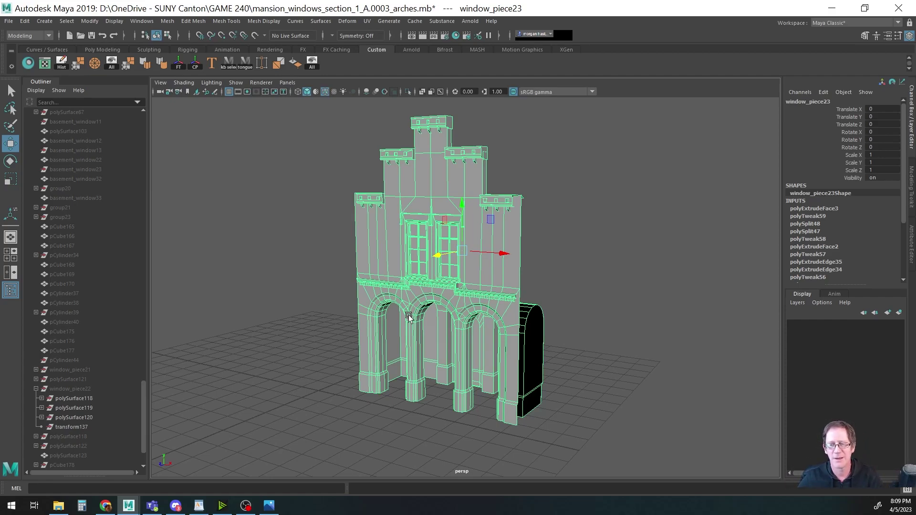
{"action": "middle_click_drag", "start_coordinate": [495, 319], "coordinate": [595, 327], "text": "alt"}
{"action": "left_click_drag", "start_coordinate": [595, 327], "coordinate": [579, 338], "text": "alt"}
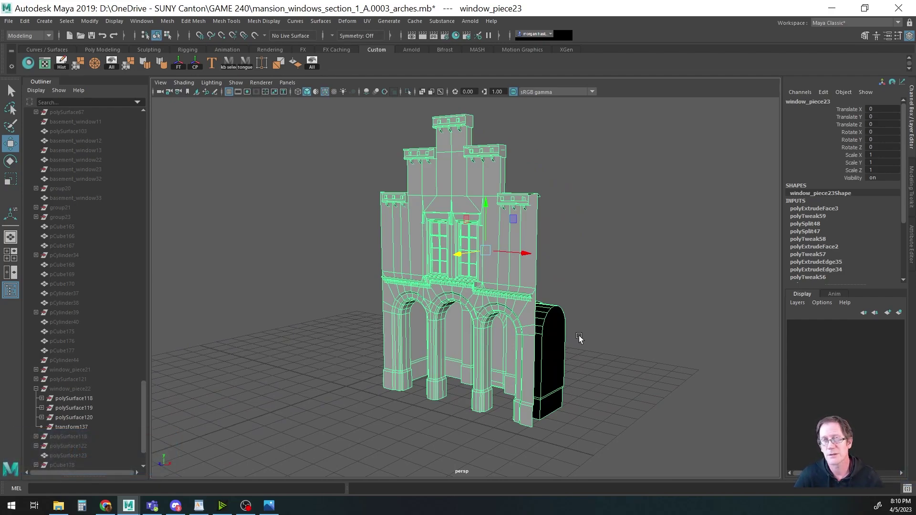
{"action": "middle_click_drag", "start_coordinate": [541, 333], "coordinate": [504, 344], "text": "alt"}
{"action": "mouse_move", "coordinate": [476, 349]}
{"action": "left_mouse_down", "text": "alt"}
{"action": "mouse_move", "coordinate": [542, 341]}
{"action": "mouse_move", "coordinate": [601, 362]}
{"action": "mouse_move", "coordinate": [577, 380]}
{"action": "mouse_move", "coordinate": [611, 397]}
{"action": "mouse_move", "coordinate": [662, 369]}
{"action": "mouse_move", "coordinate": [480, 341]}
{"action": "left_mouse_up", "text": "alt"}
{"action": "right_click_drag", "start_coordinate": [442, 357], "coordinate": [488, 357], "text": "alt"}
{"action": "middle_click_drag", "start_coordinate": [483, 337], "coordinate": [517, 361], "text": "alt"}
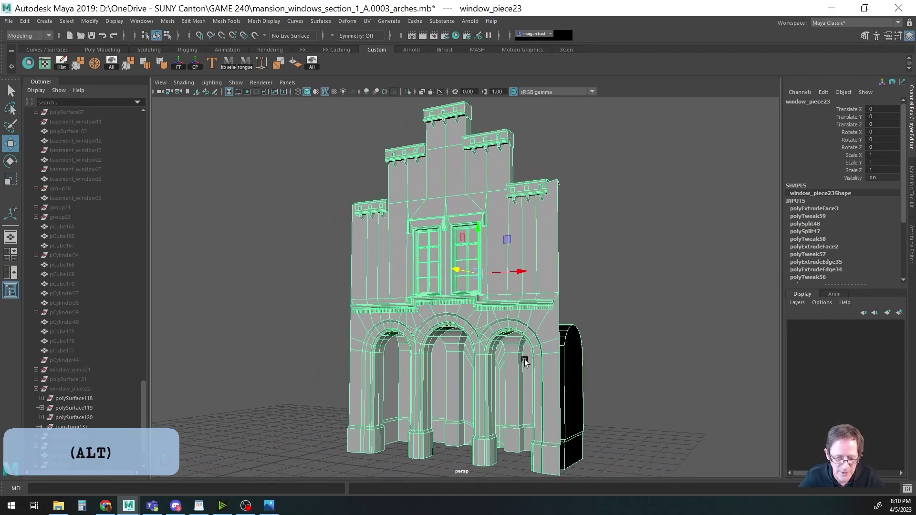
{"action": "right_click_drag", "start_coordinate": [517, 362], "coordinate": [497, 350], "text": "alt"}
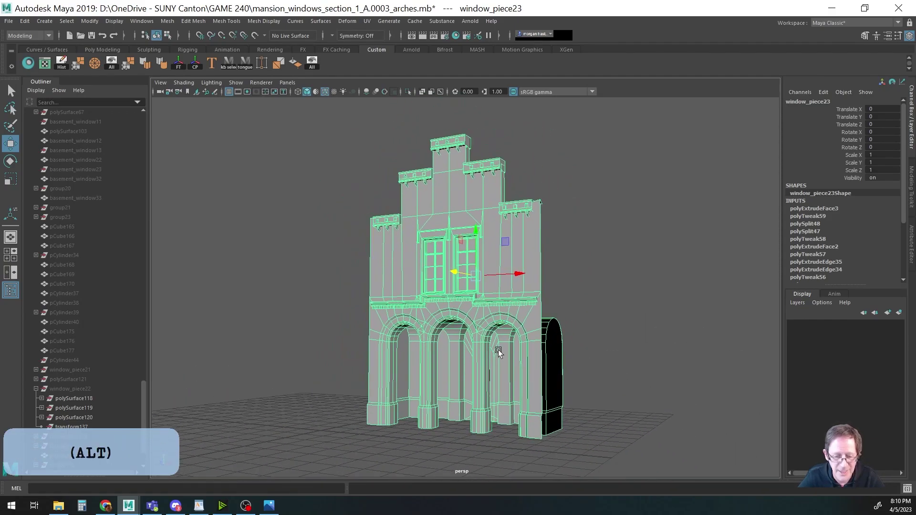
Show every hidden object again and view the entrance together with the surrounding mansion pieces from above.
{"action": "left_click", "coordinate": [315, 66]}
{"action": "right_click_drag", "start_coordinate": [600, 292], "coordinate": [435, 278], "text": "alt"}
{"action": "middle_click_drag", "start_coordinate": [495, 271], "coordinate": [487, 242], "text": "alt"}
{"action": "left_click_drag", "start_coordinate": [482, 268], "coordinate": [469, 288], "text": "alt"}
{"action": "left_click_drag", "start_coordinate": [408, 361], "coordinate": [415, 359], "text": "alt"}
{"action": "right_click_drag", "start_coordinate": [415, 359], "coordinate": [432, 355], "text": "alt"}
{"action": "middle_click_drag", "start_coordinate": [432, 355], "coordinate": [515, 343], "text": "alt"}
{"action": "left_click_drag", "start_coordinate": [515, 343], "coordinate": [465, 117], "text": "alt"}
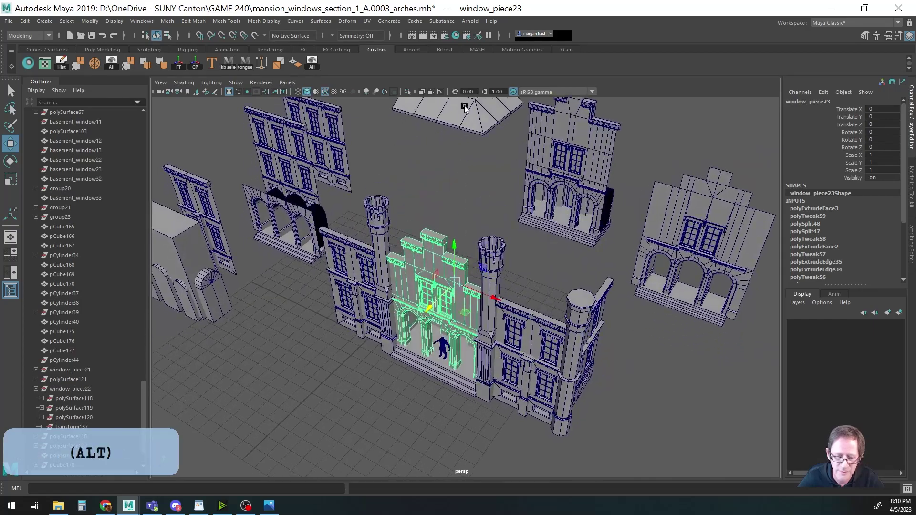
Select the roof pieces floating behind the mansion and move them over the right wing, behind its parapet.
{"action": "scroll", "coordinate": [494, 167], "scroll_direction": "up", "scroll_amount": 2}
{"action": "middle_click_drag", "start_coordinate": [495, 167], "coordinate": [488, 189], "text": "alt"}
{"action": "right_click_drag", "start_coordinate": [511, 165], "coordinate": [492, 181], "text": "alt"}
{"action": "left_click", "coordinate": [490, 183]}
{"action": "key", "text": "w"}
{"action": "left_click_drag", "start_coordinate": [490, 184], "coordinate": [565, 315]}
{"action": "right_click_drag", "start_coordinate": [566, 315], "coordinate": [554, 306], "text": "alt"}
{"action": "left_click_drag", "start_coordinate": [554, 305], "coordinate": [558, 286], "text": "alt"}
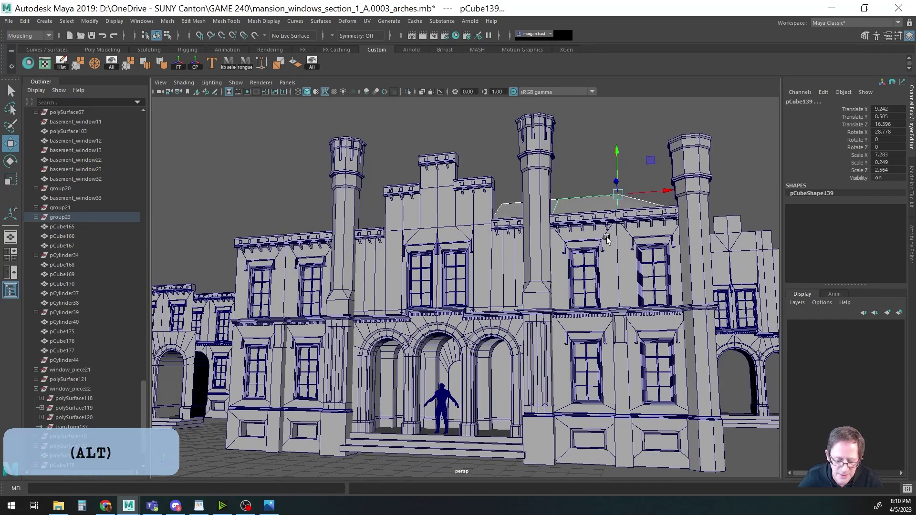
Move the selected roof pieces across to the left wing, at about X -9.43 and Z -1.63.
{"action": "right_click_drag", "start_coordinate": [640, 266], "coordinate": [466, 248], "text": "alt"}
{"action": "left_click_drag", "start_coordinate": [465, 248], "coordinate": [486, 293], "text": "alt"}
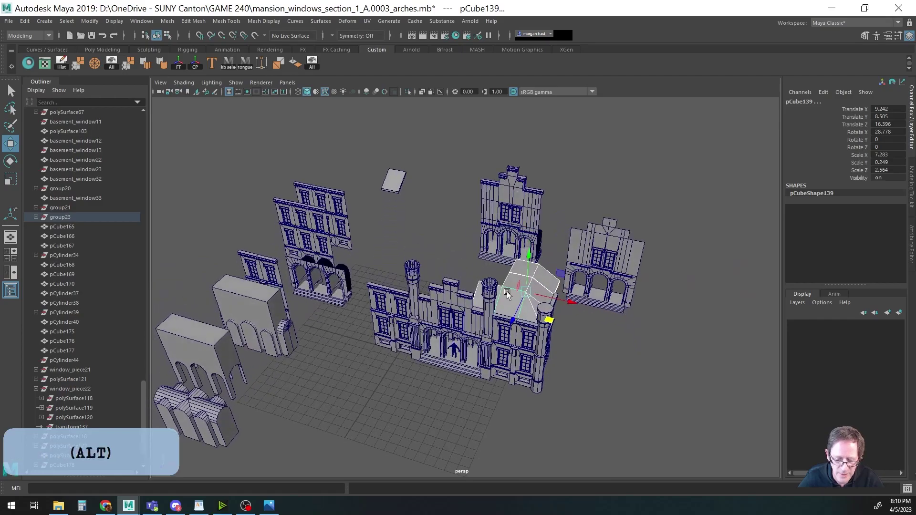
{"action": "left_click_drag", "start_coordinate": [549, 323], "coordinate": [460, 241]}
{"action": "scroll", "coordinate": [525, 250], "scroll_direction": "up", "scroll_amount": 10, "text": "alt"}
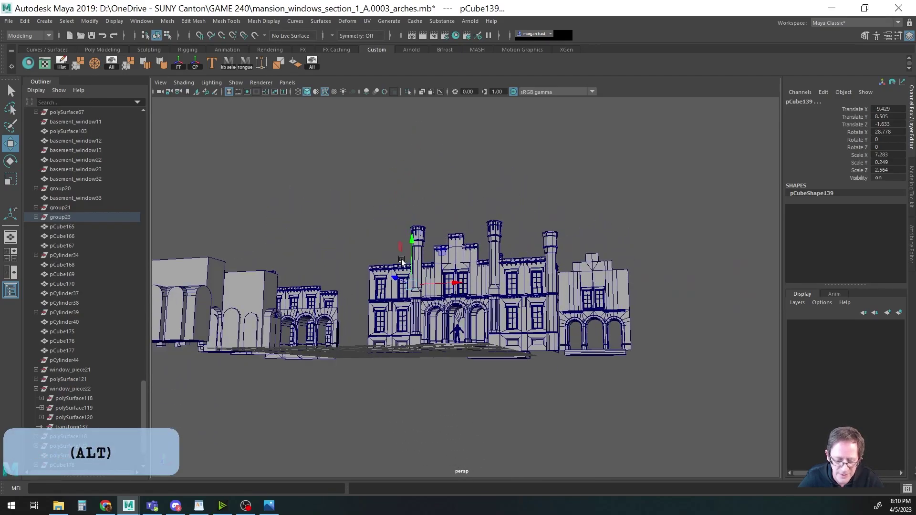
Save the mansion scene mansion_windows_section_1_A.0003_arches.mb.
{"action": "left_click_drag", "start_coordinate": [560, 211], "coordinate": [523, 311], "text": "alt"}
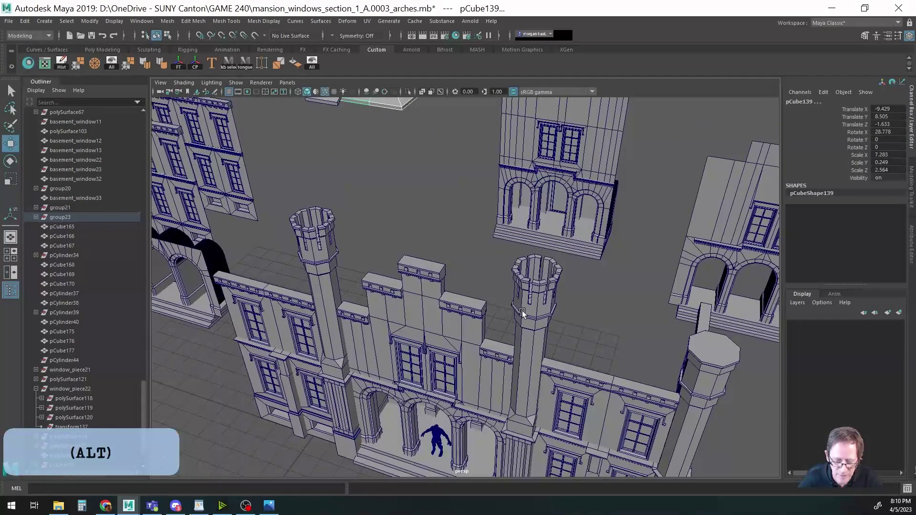
{"action": "middle_click_drag", "start_coordinate": [581, 326], "coordinate": [571, 317], "text": "alt"}
{"action": "left_click_drag", "start_coordinate": [570, 318], "coordinate": [492, 296], "text": "alt"}
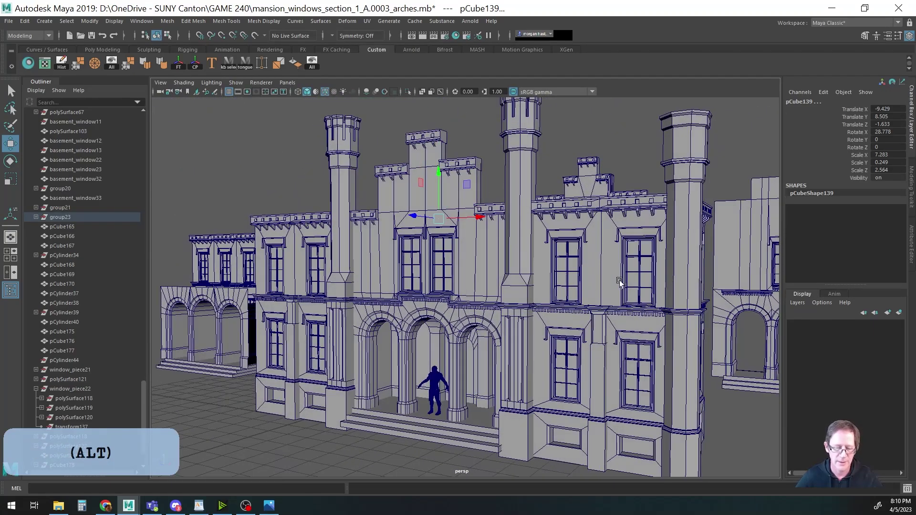
{"action": "scroll", "coordinate": [487, 295], "scroll_direction": "down", "scroll_amount": 5, "text": "alt"}
{"action": "scroll", "coordinate": [487, 296], "scroll_direction": "up", "scroll_amount": 4, "text": "alt"}
{"action": "key", "text": "w"}
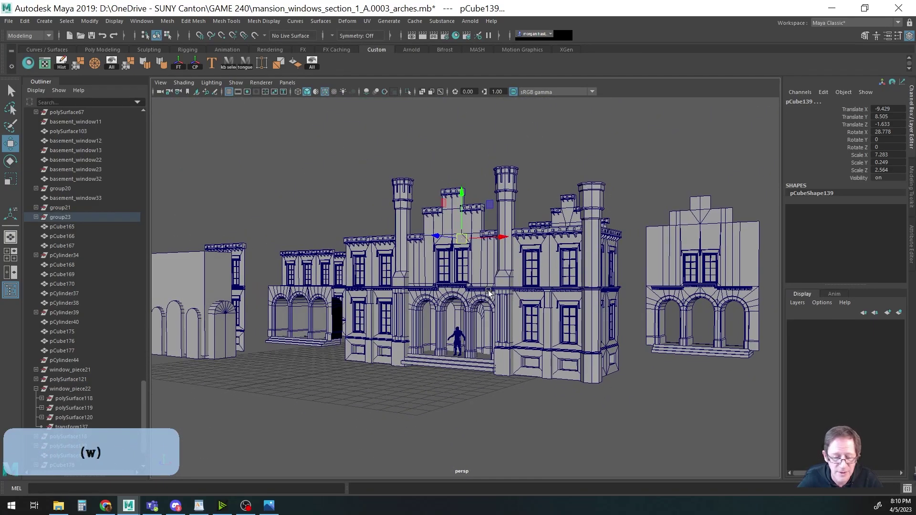
{"action": "key", "text": "ctrl+s"}
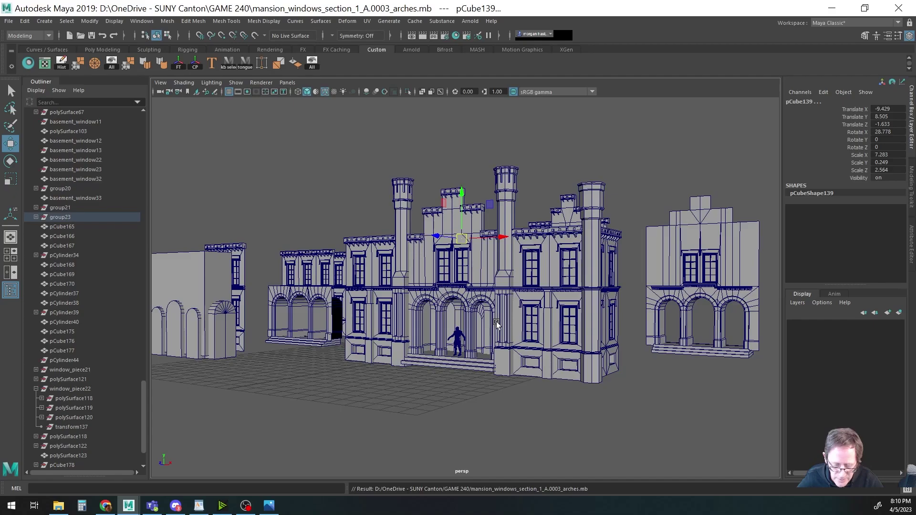
Combine the three entrance stair blocks pCube175, pCube176 and pCube177 into one mesh.
{"action": "left_click_drag", "start_coordinate": [488, 319], "coordinate": [407, 343], "text": "alt"}
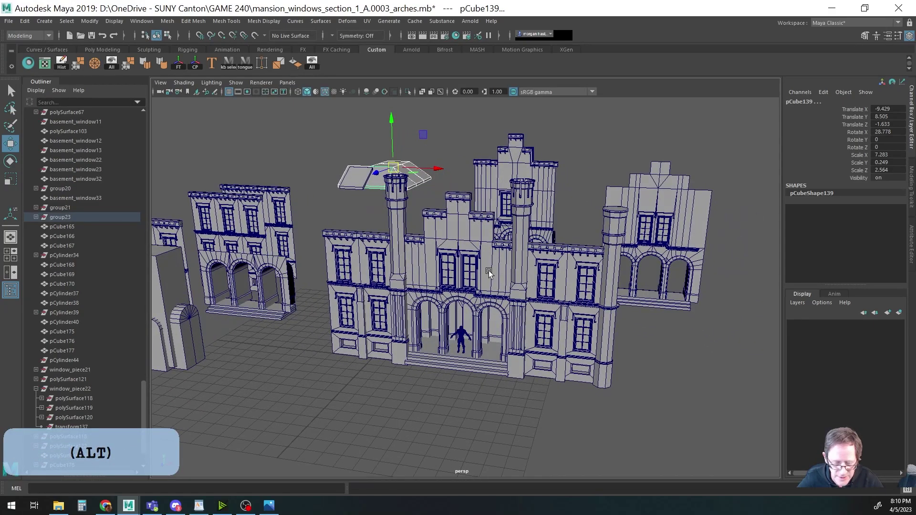
{"action": "left_click", "coordinate": [407, 342]}
{"action": "right_click_drag", "start_coordinate": [407, 342], "coordinate": [490, 408], "text": "alt"}
{"action": "key", "text": "q"}
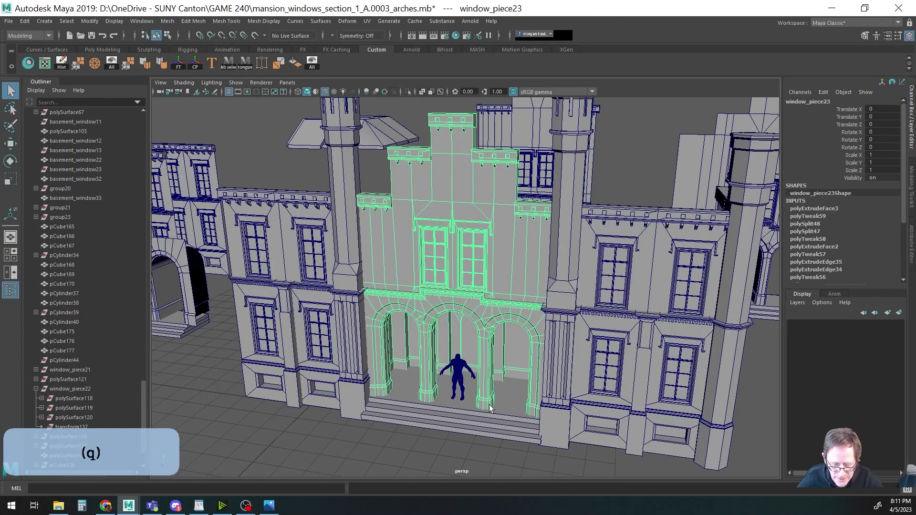
{"action": "left_click", "coordinate": [496, 415]}
{"action": "left_click", "coordinate": [495, 429], "text": "shift"}
{"action": "left_click", "coordinate": [495, 433], "text": "shift"}
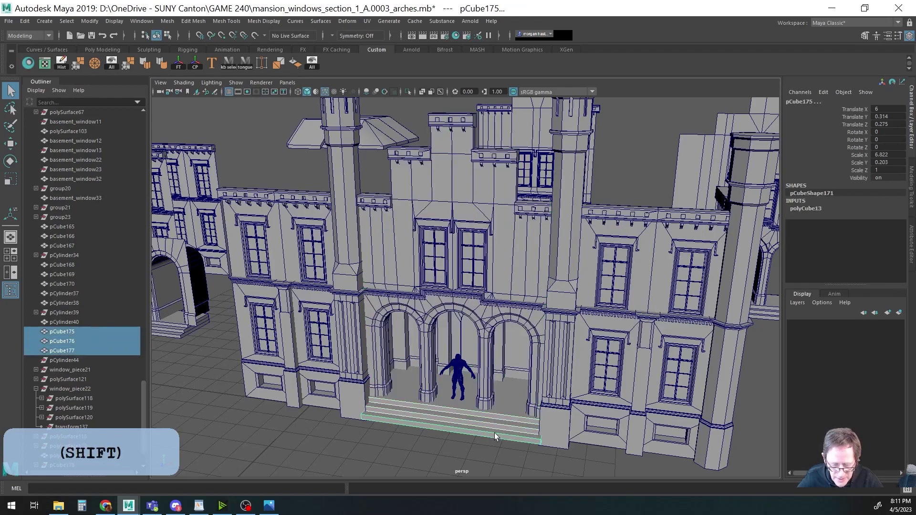
{"action": "key", "text": "space"}
{"action": "left_click_drag", "start_coordinate": [399, 324], "coordinate": [415, 139]}
Isolate the entrance facade, stairs, adjoining tower, end tower, one lower window bay with its trim, and one parapet piece by hiding all unselected objects.
{"action": "middle_click_drag", "start_coordinate": [438, 447], "coordinate": [467, 423], "text": "alt"}
{"action": "left_click_drag", "start_coordinate": [513, 439], "coordinate": [501, 305], "text": "alt"}
{"action": "key", "text": "q"}
{"action": "left_click", "coordinate": [501, 287]}
{"action": "left_click", "coordinate": [491, 417], "text": "shift"}
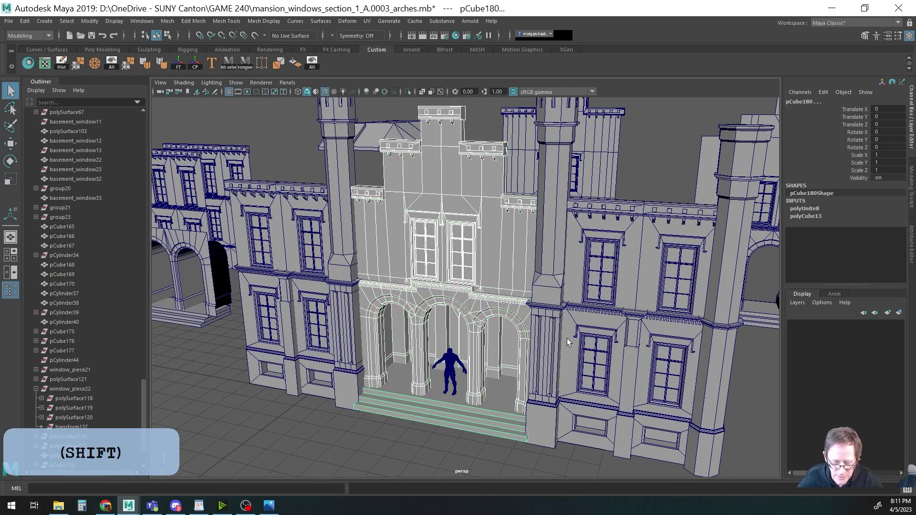
{"action": "left_click", "coordinate": [556, 321], "text": "shift"}
{"action": "left_click", "coordinate": [578, 342], "text": "shift"}
{"action": "left_click", "coordinate": [588, 416], "text": "shift"}
{"action": "left_click", "coordinate": [708, 359], "text": "shift"}
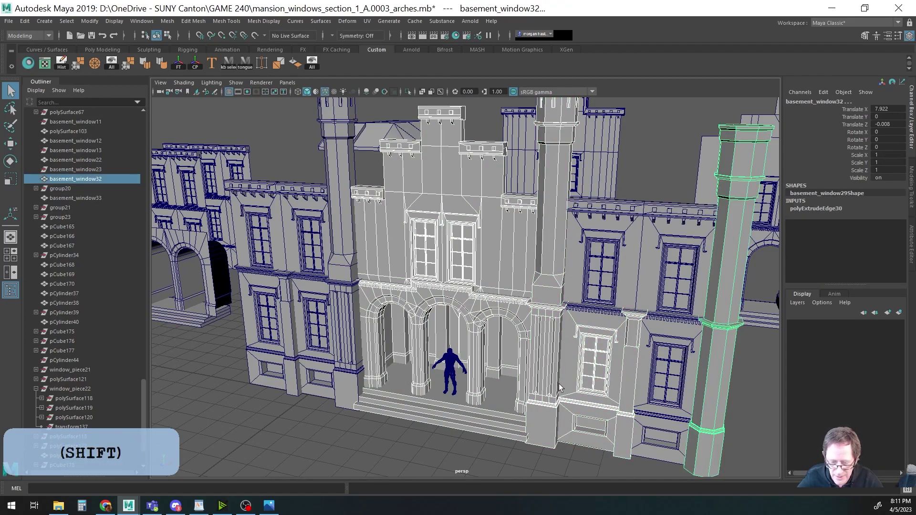
{"action": "left_click", "coordinate": [595, 311], "text": "shift"}
{"action": "left_click", "coordinate": [614, 203], "text": "shift"}
{"action": "right_click_drag", "start_coordinate": [615, 204], "coordinate": [525, 311], "text": "alt"}
{"action": "left_click_drag", "start_coordinate": [525, 310], "coordinate": [499, 336], "text": "alt"}
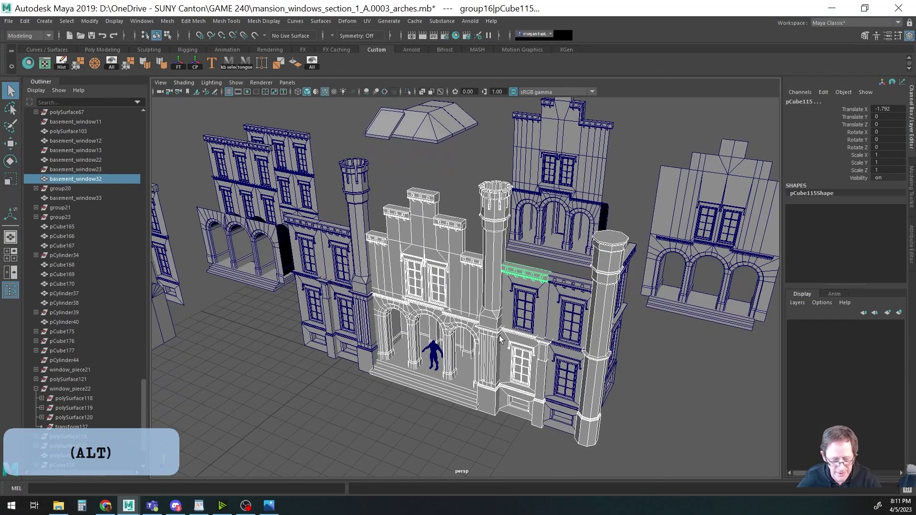
{"action": "key", "text": "alt+h"}
{"action": "left_click", "coordinate": [343, 339]}
Examine the isolated entrance, towers, window bay and parapet piece from several angles.
{"action": "left_click_drag", "start_coordinate": [343, 339], "coordinate": [400, 349], "text": "alt"}
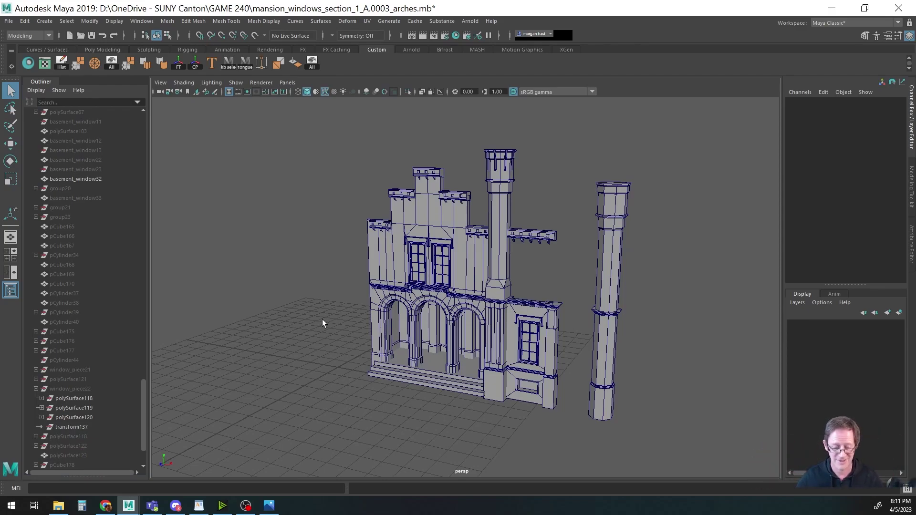
{"action": "left_click_drag", "start_coordinate": [397, 290], "coordinate": [399, 300], "text": "alt"}
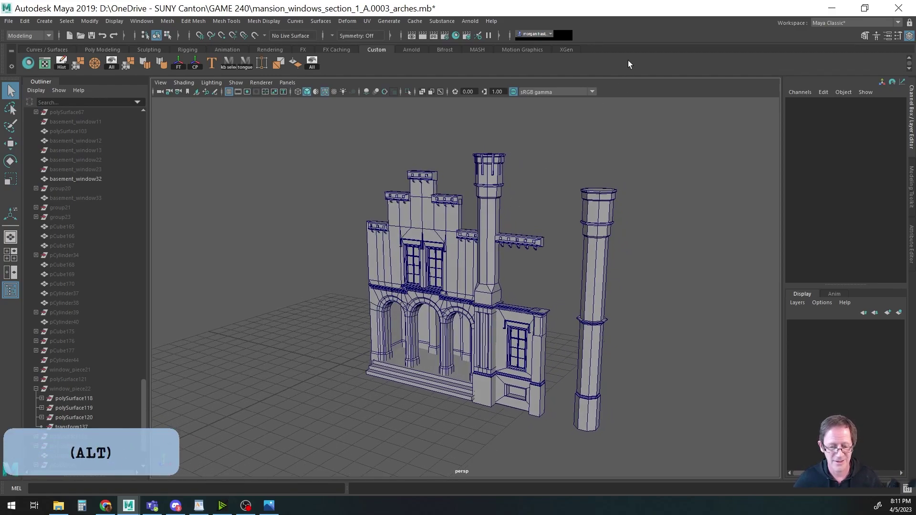
{"action": "left_click", "coordinate": [672, 104]}
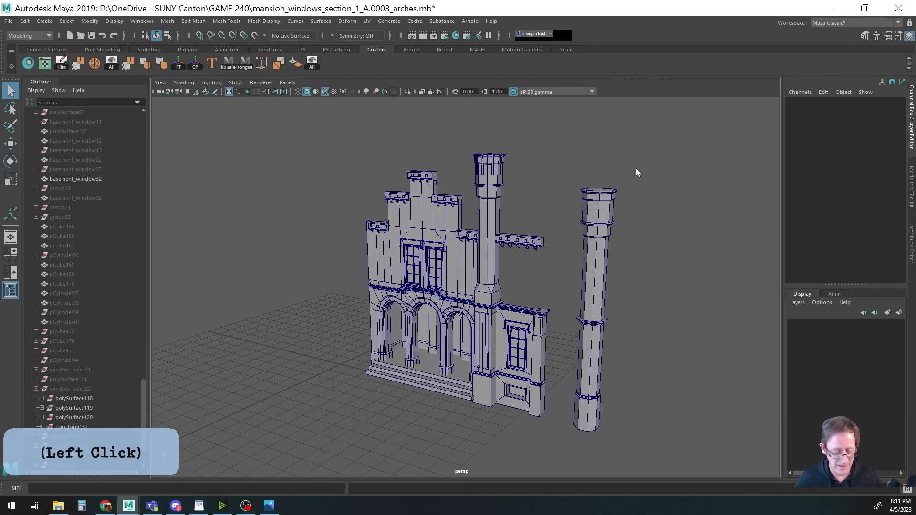
{"action": "middle_click_drag", "start_coordinate": [554, 248], "coordinate": [543, 263], "text": "alt"}
{"action": "left_click_drag", "start_coordinate": [544, 263], "coordinate": [453, 281], "text": "alt"}
{"action": "right_click_drag", "start_coordinate": [452, 277], "coordinate": [480, 264], "text": "alt"}
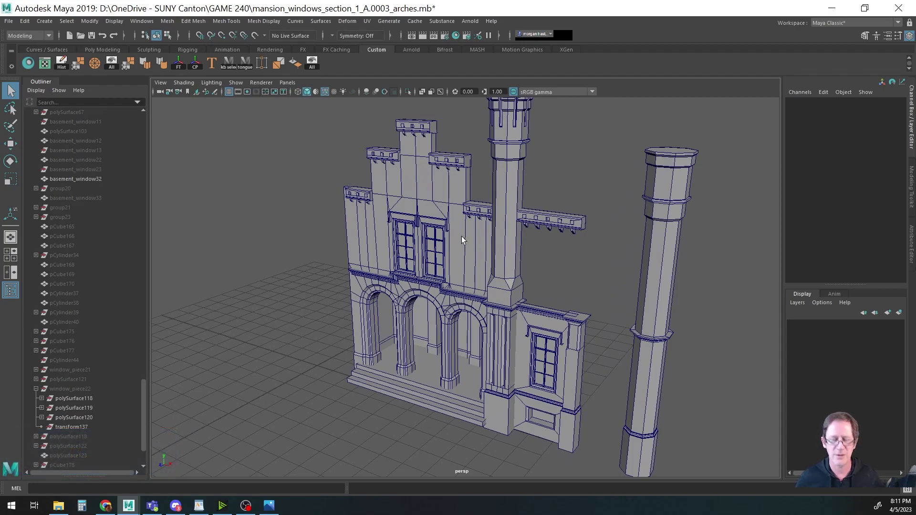
{"action": "left_click", "coordinate": [598, 29]}
{"action": "right_click_drag", "start_coordinate": [490, 224], "coordinate": [480, 228], "text": "alt"}
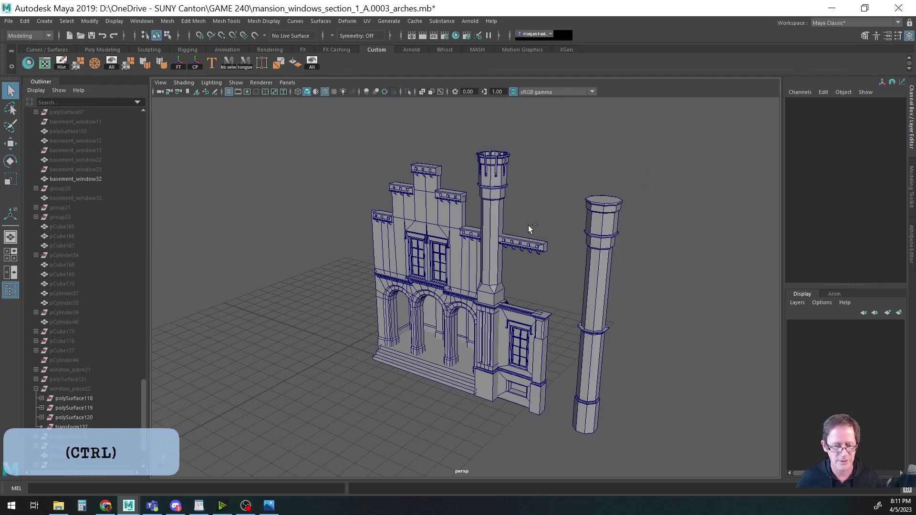